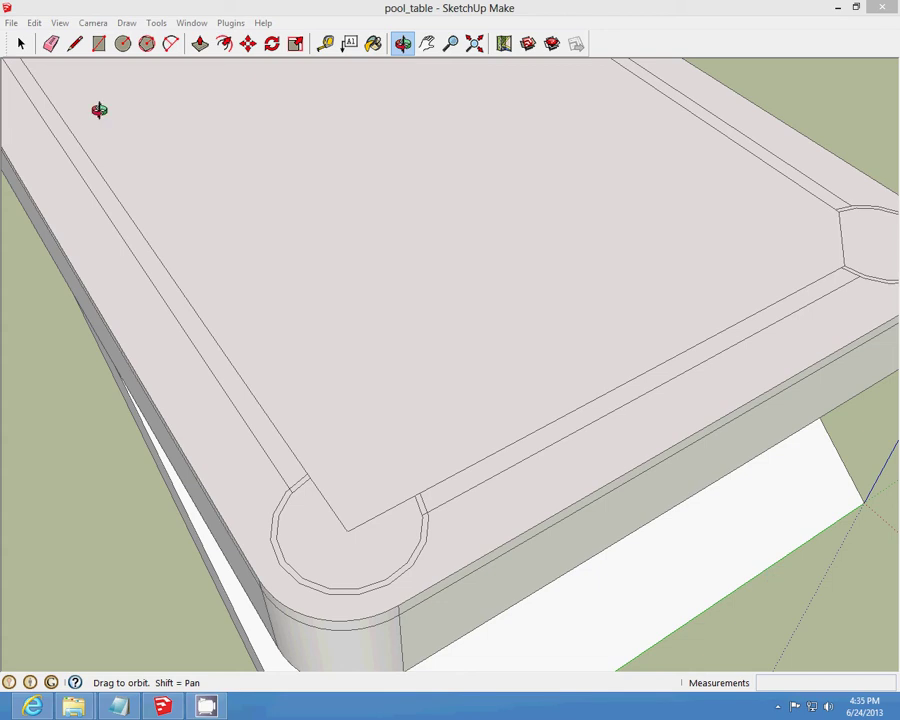
- Cut the front edge of the corner pocket's old cut
left_click(74, 43)
left_click(21, 43)
scroll(267, 378, "down", 1)
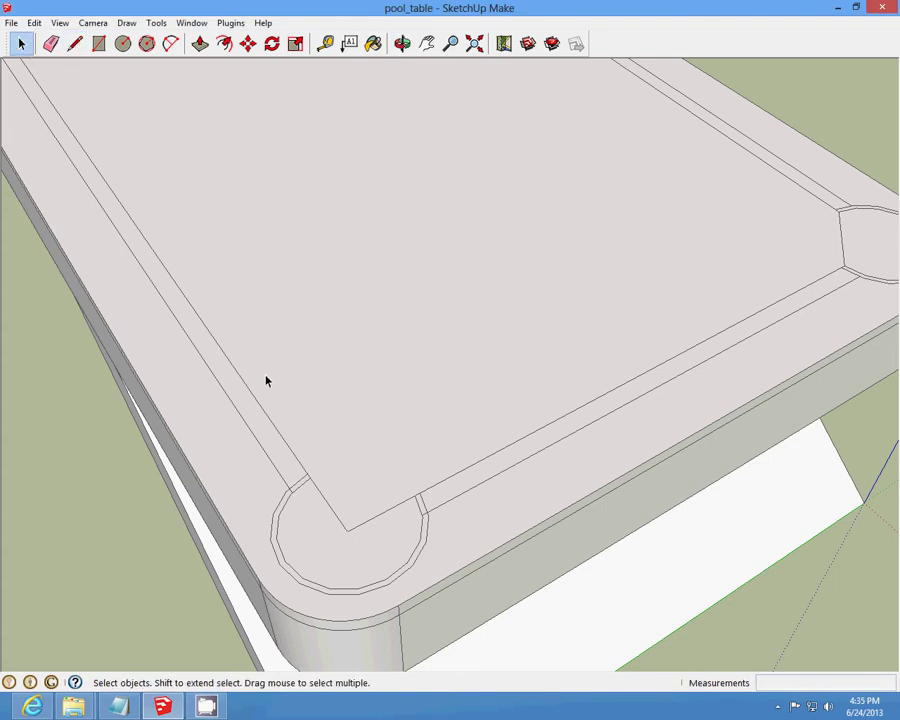
scroll(371, 525, "down", 1)
scroll(371, 525, "up", 3)
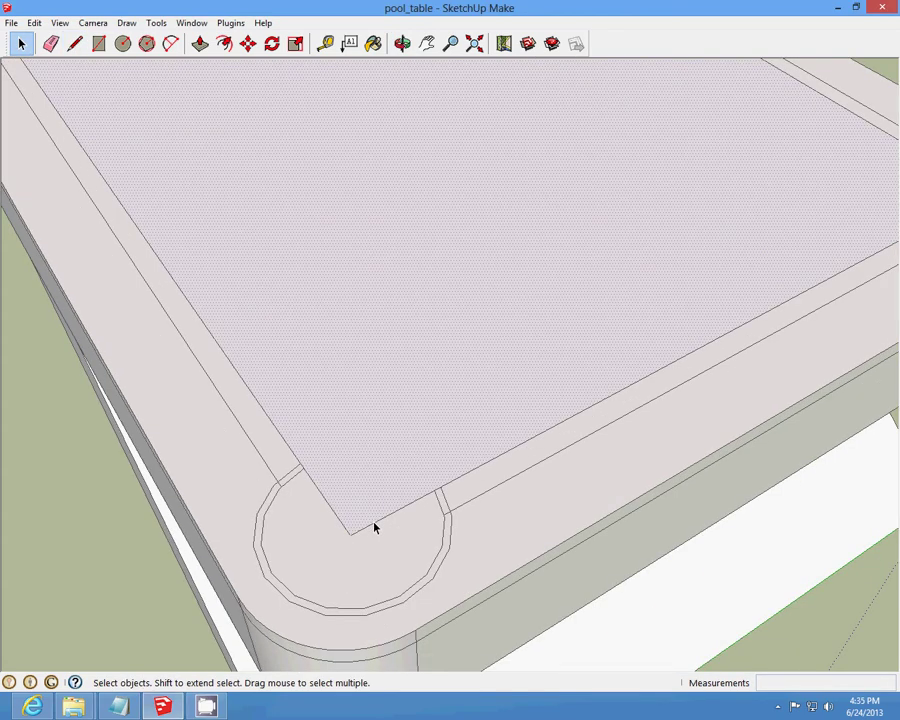
left_click(372, 523)
left_click(34, 22)
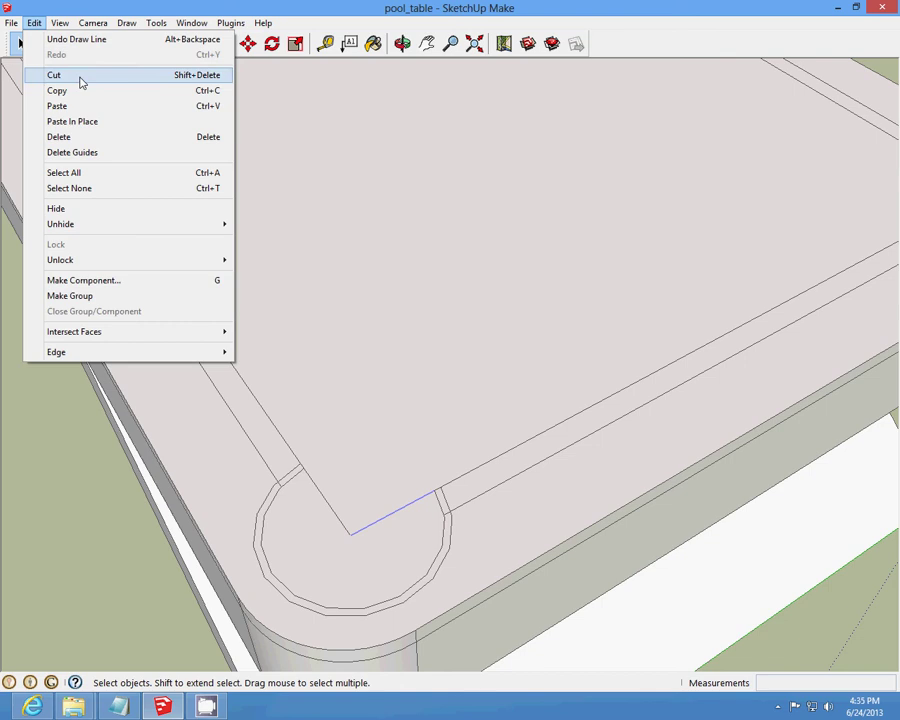
left_click(80, 76)
- Cut the diagonal pocket edge and the short edges at the left and right rail ends
scroll(345, 518, "up", 1)
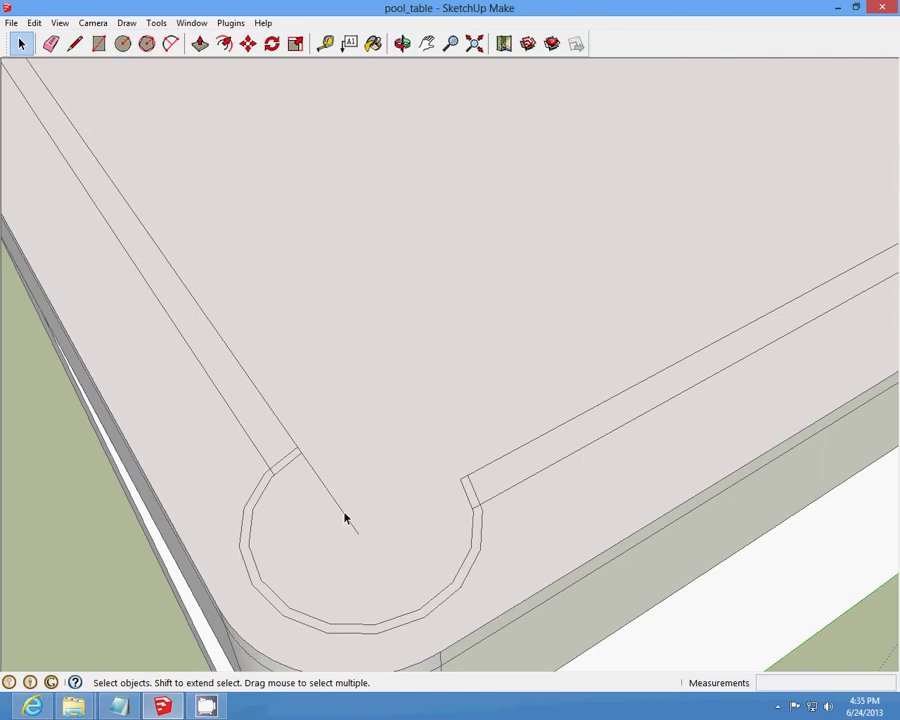
left_click(34, 22)
left_click(56, 75)
scroll(315, 503, "up", 1)
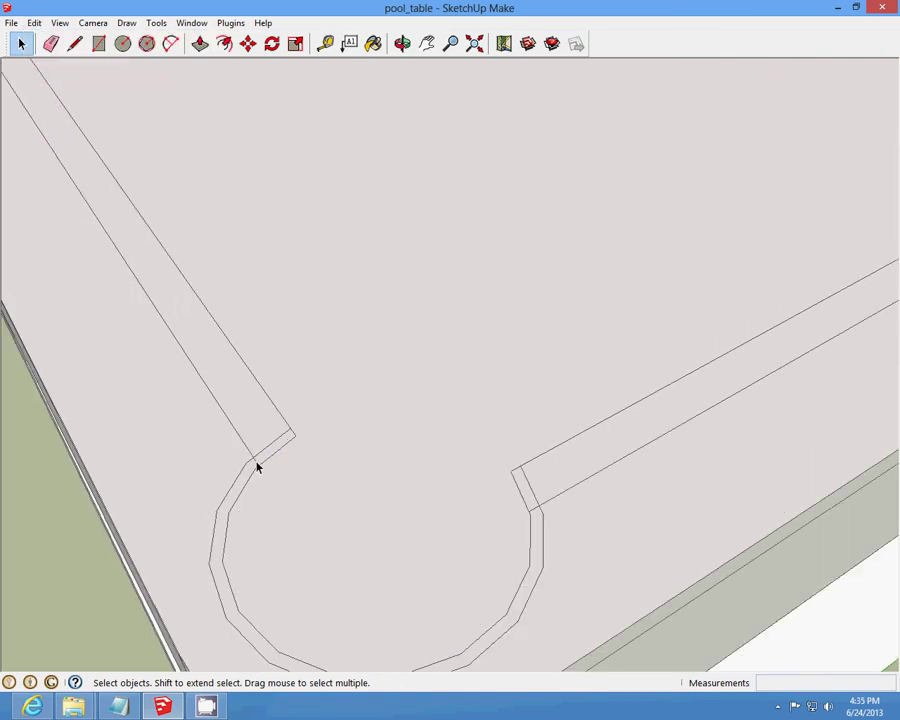
left_click(34, 22)
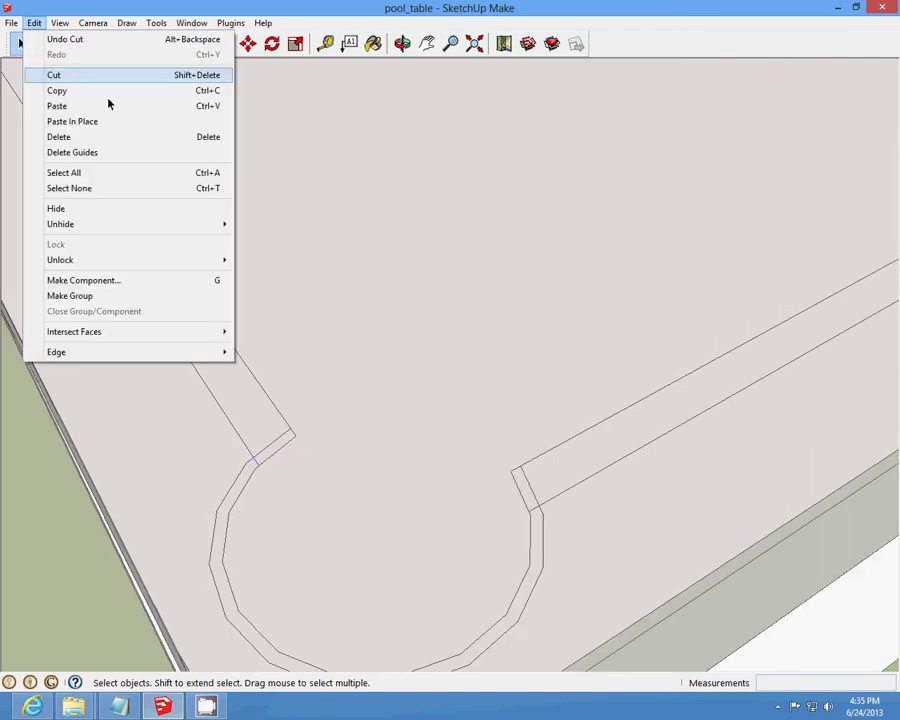
left_click(75, 74)
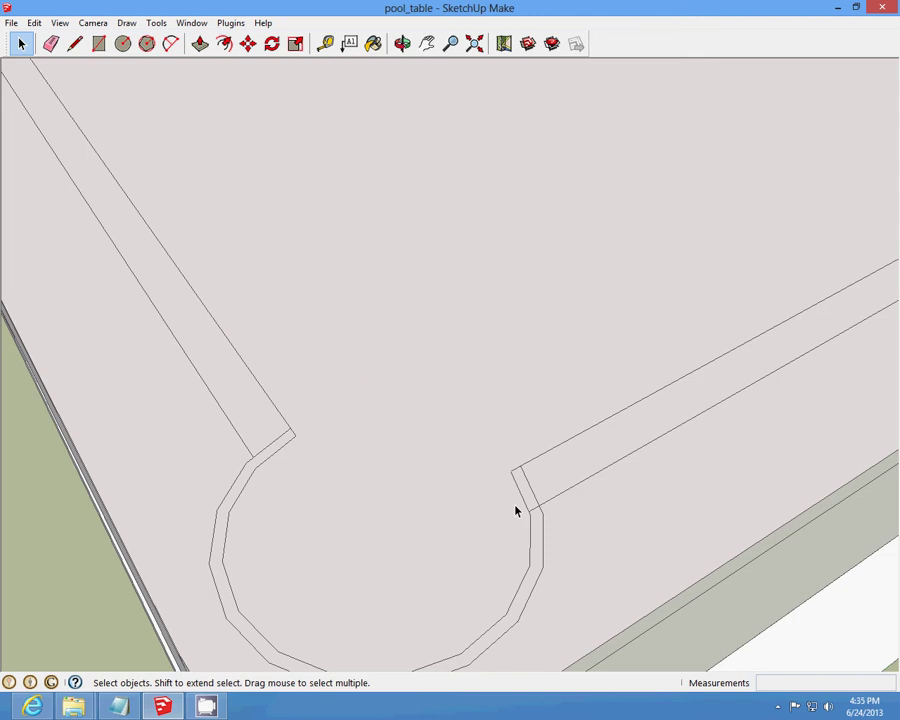
left_click(34, 22)
left_click(60, 74)
scroll(196, 176, "down", 2)
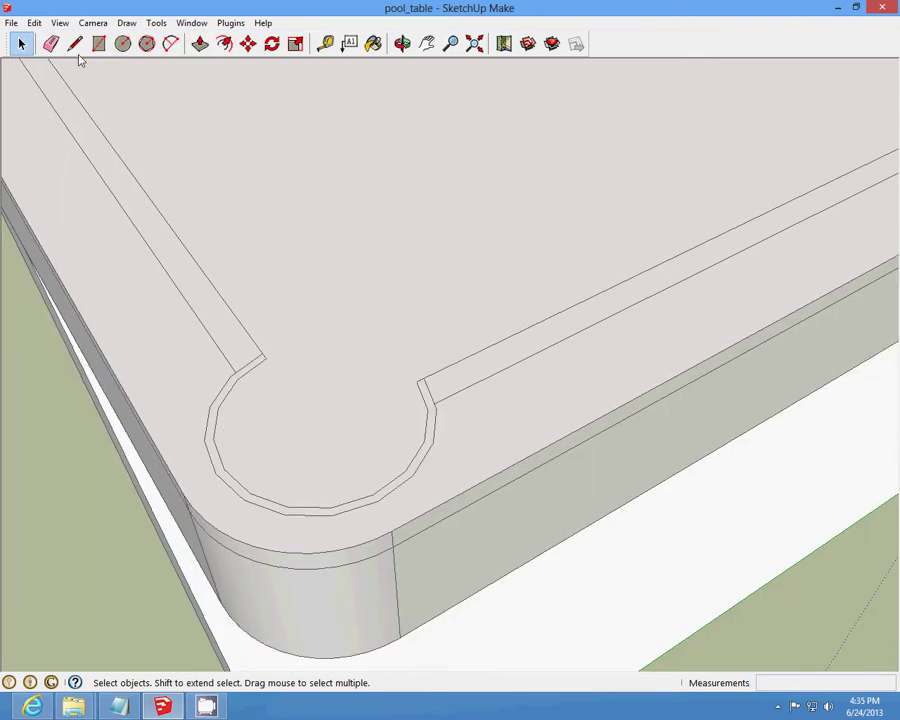
- Draw a straight edge across the pocket mouth from the left rail end to the right
left_click(75, 43)
scroll(271, 412, "up", 2)
left_click(274, 410)
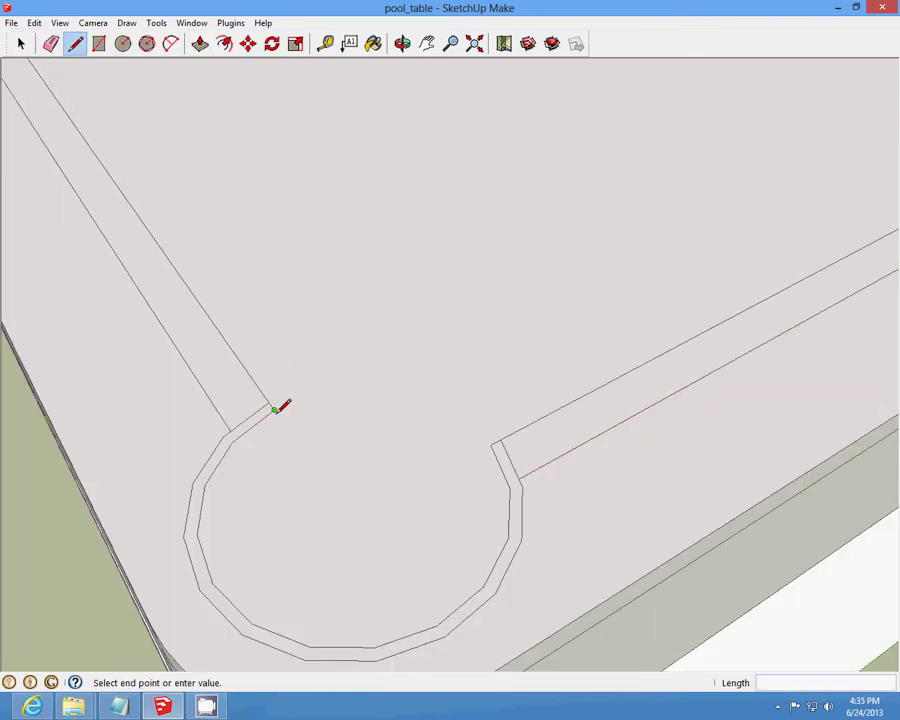
left_click(500, 438)
- Orbit and zoom out to view the whole pool table from the front, looking down
left_click(402, 43)
scroll(438, 635, "down", 3)
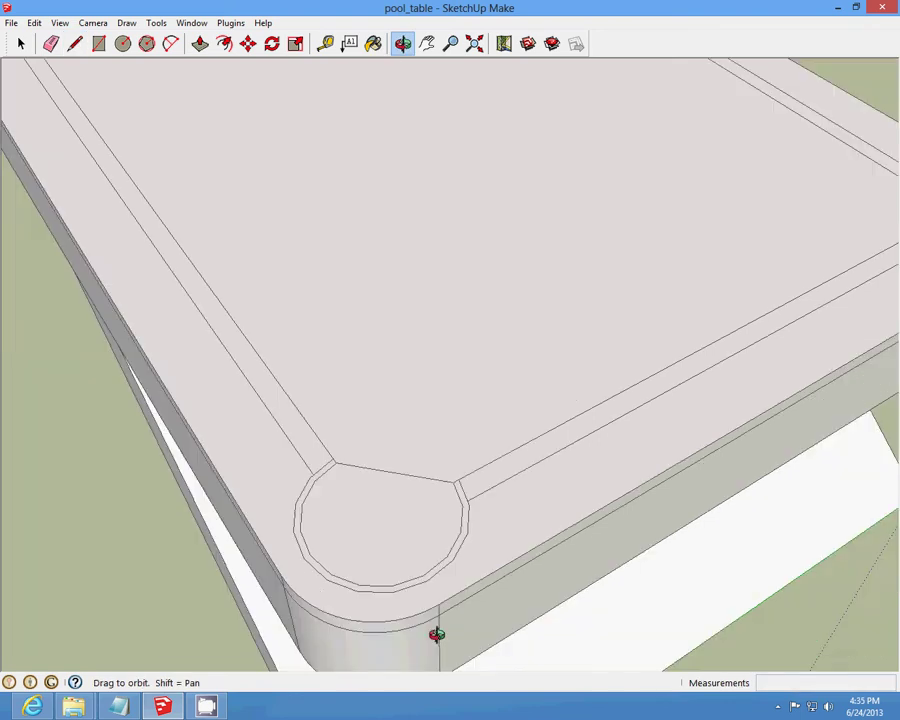
scroll(360, 504, "down", 3)
left_click_drag(360, 504, 354, 354)
scroll(465, 399, "down", 3)
left_click_drag(465, 399, 98, 408)
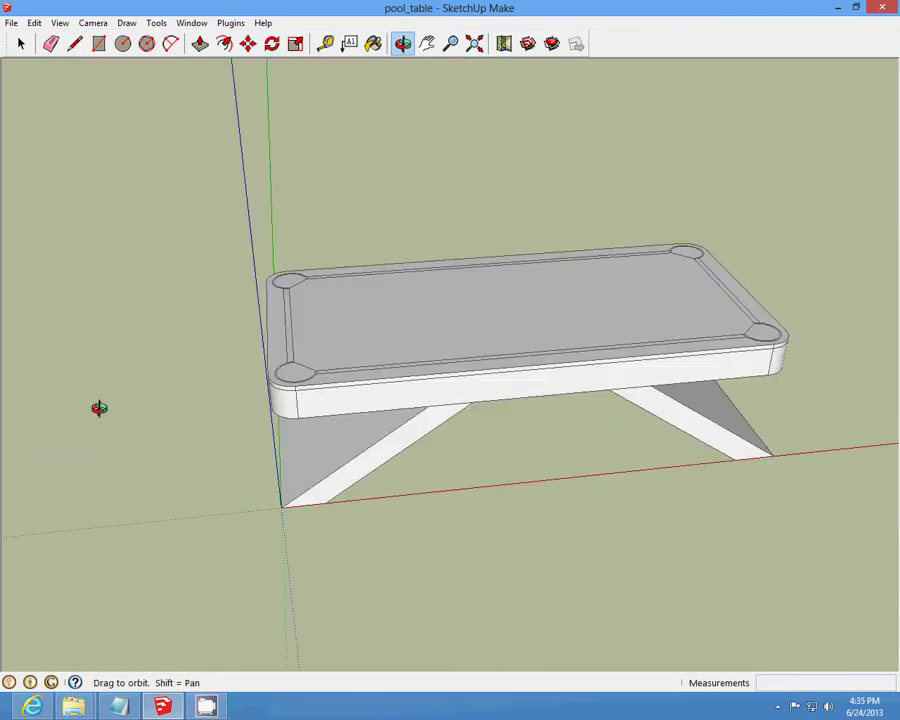
left_click_drag(408, 438, 669, 424)
scroll(521, 427, "up", 3)
left_click_drag(521, 427, 516, 491)
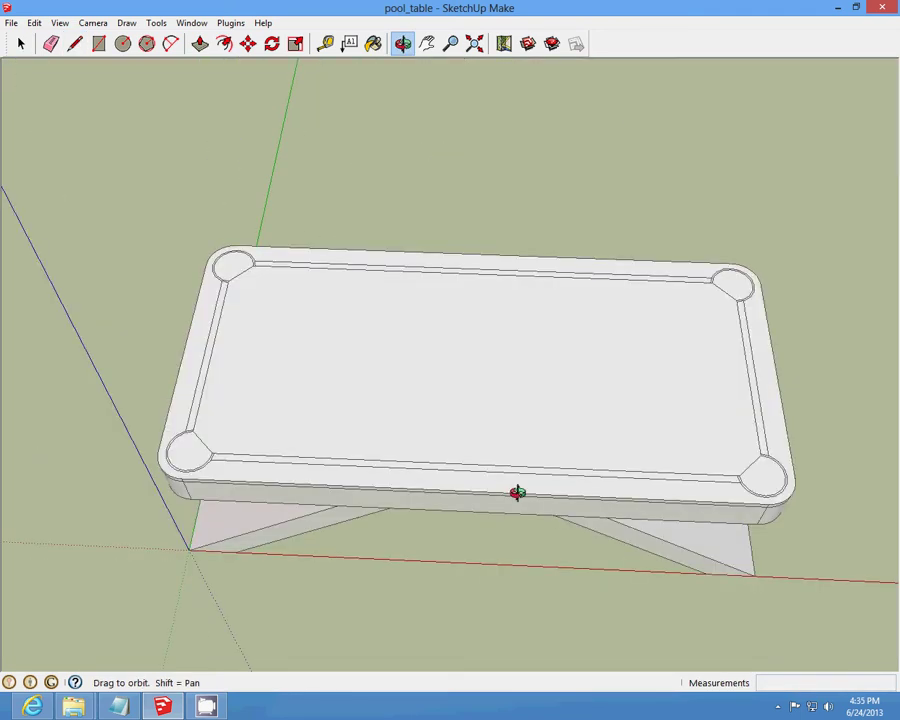
scroll(382, 416, "up", 3)
scroll(532, 384, "down", 2)
scroll(531, 385, "up", 2)
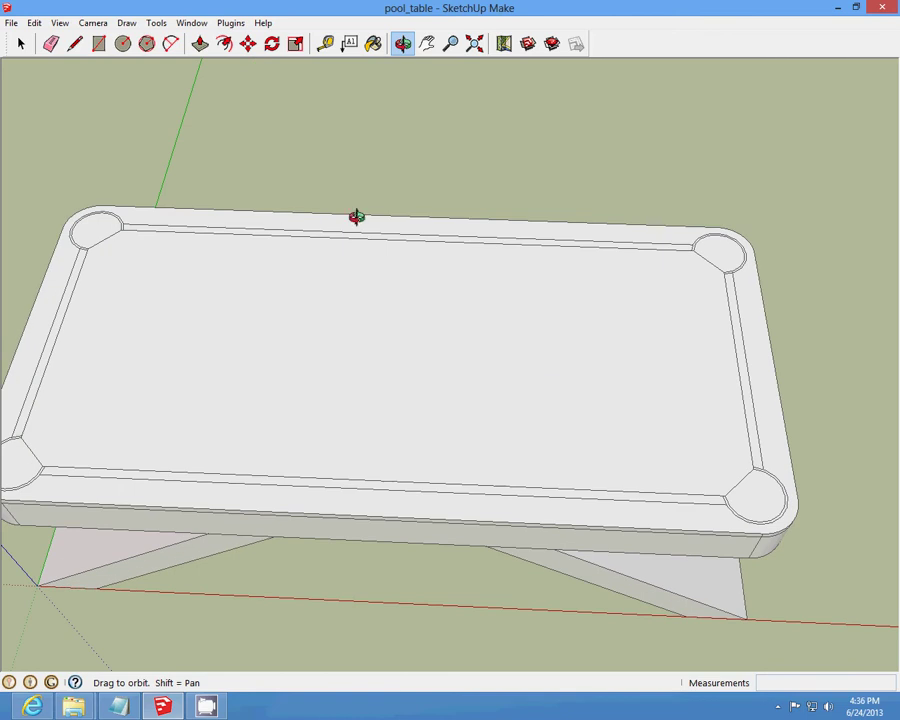
- Save the pool table model with File > Save
left_click(12, 23)
left_click(41, 75)
left_click(778, 707)
right_click(765, 631)
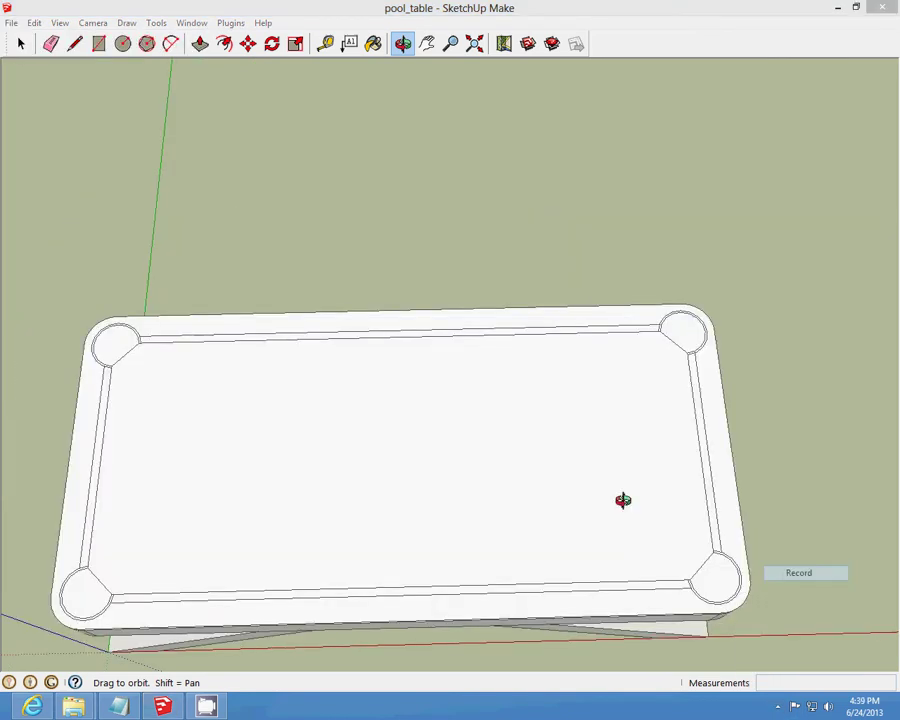
scroll(450, 494, "down", 1)
scroll(370, 492, "down", 2)
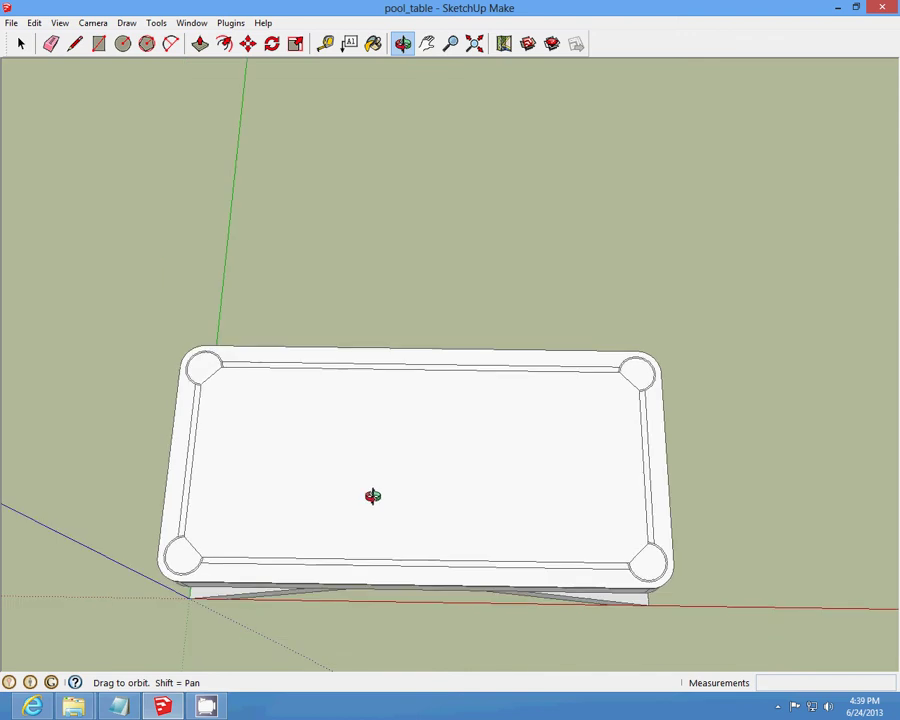
scroll(358, 464, "down", 2)
scroll(358, 464, "up", 3)
scroll(333, 486, "up", 1)
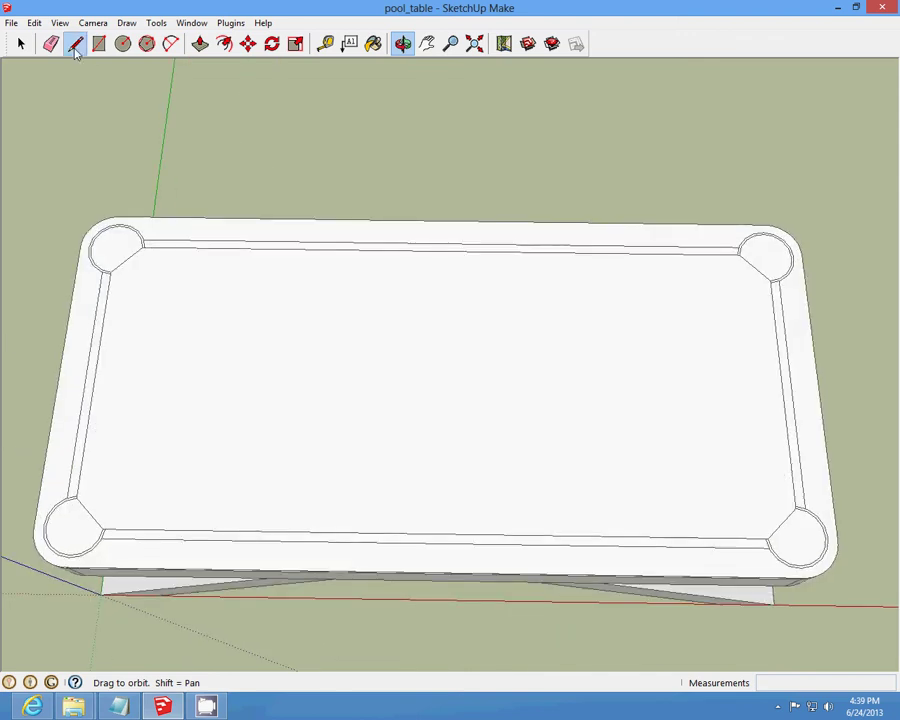
- Draw a centre line across the table from the far rail to the near rail
left_click(76, 43)
left_click(440, 251)
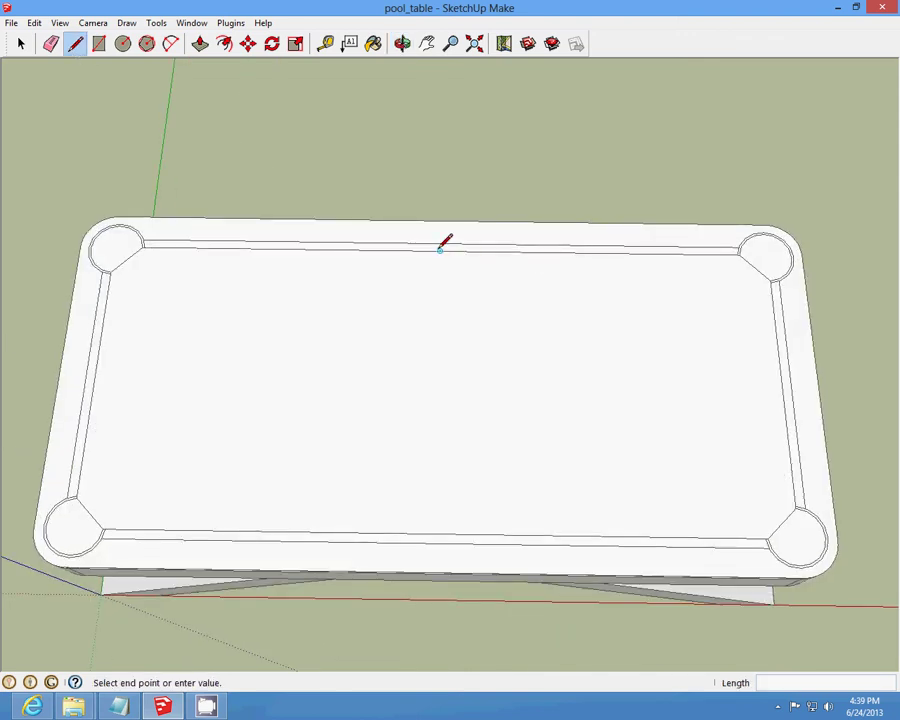
left_click(434, 533)
scroll(444, 520, "down", 1)
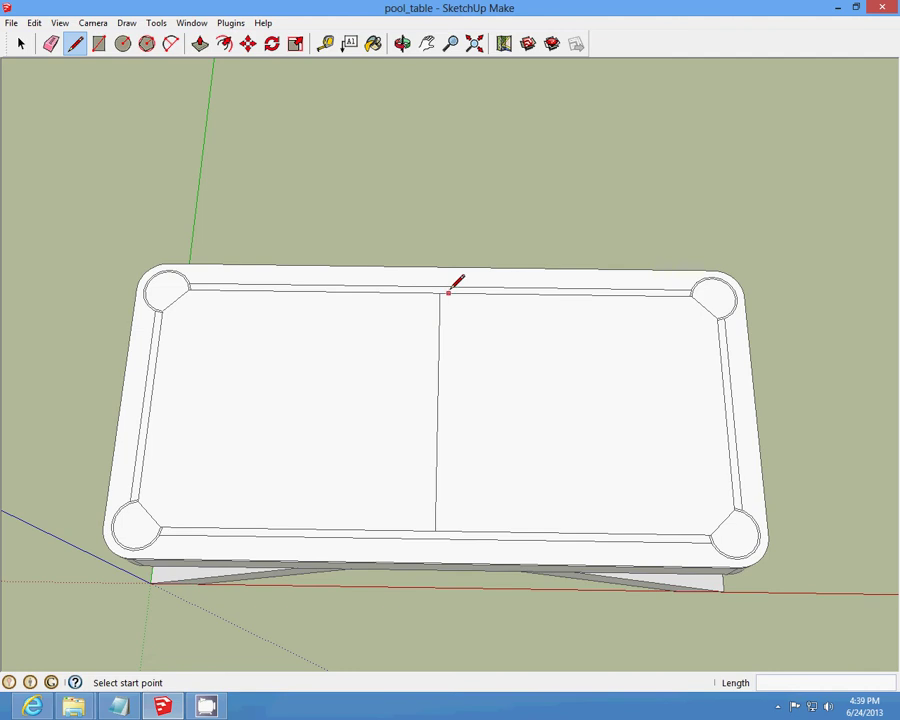
scroll(440, 291, "up", 4)
scroll(443, 288, "up", 1)
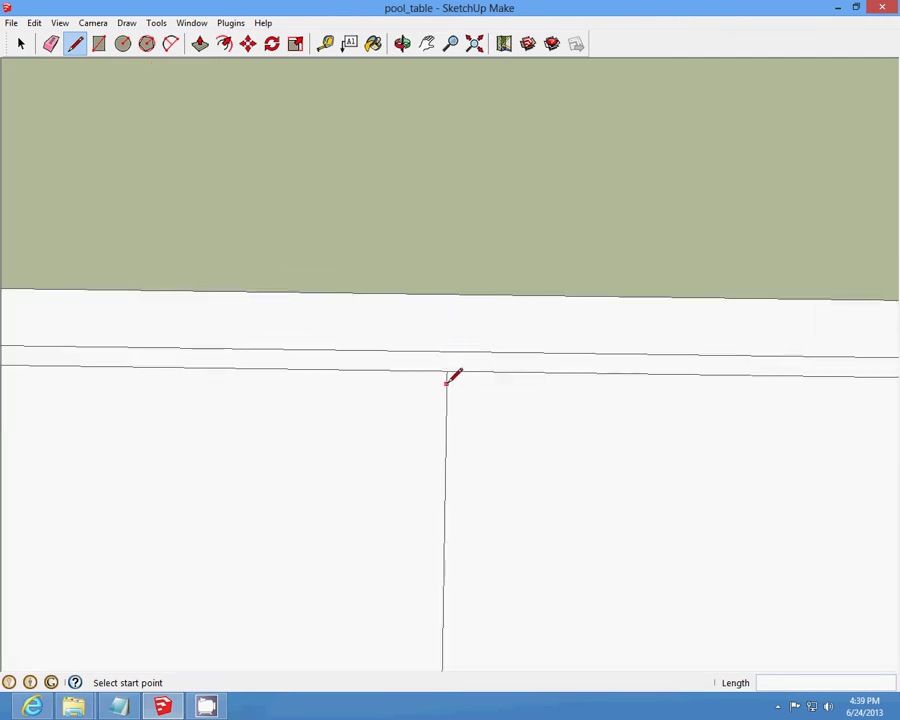
- Draw short rail-crossing marker lines 2 1/2" right and left of the centre line
left_click(447, 371)
scroll(449, 366, "down", 1)
scroll(450, 355, "down", 2)
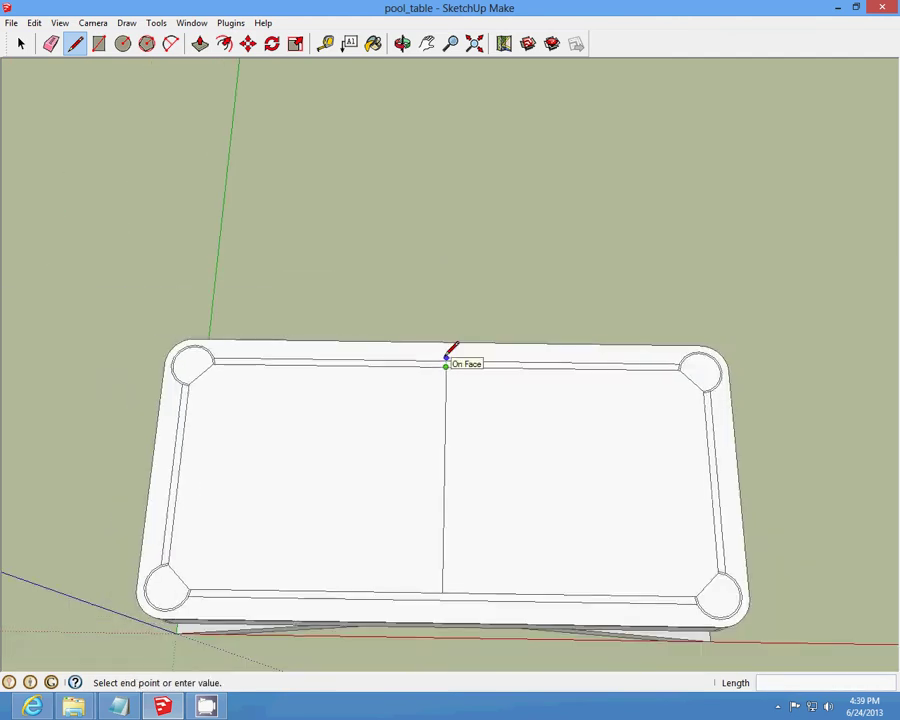
scroll(450, 358, "up", 2)
scroll(455, 366, "up", 1)
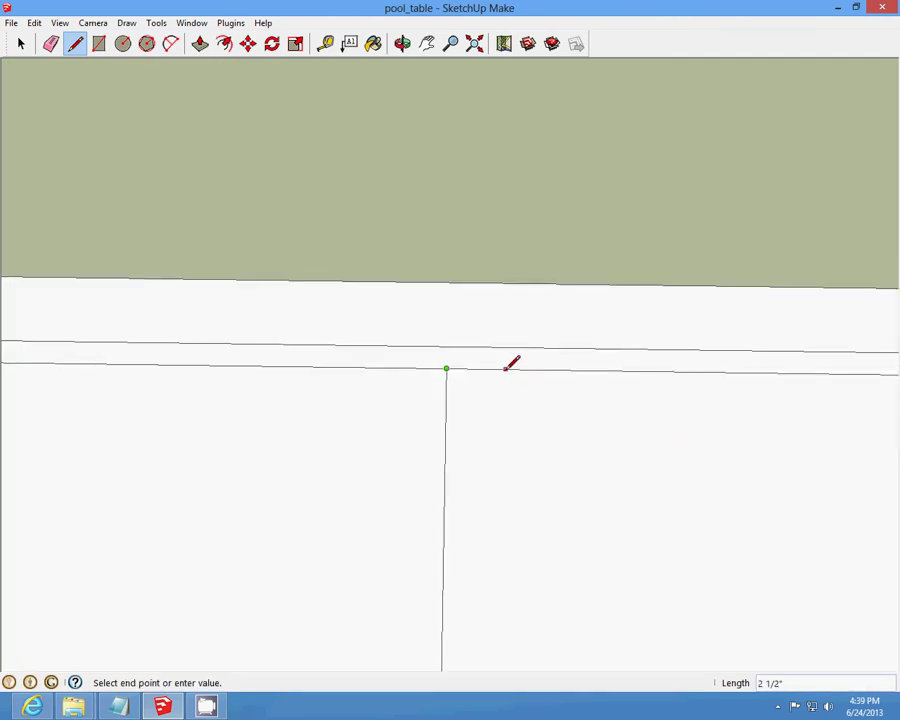
key("Escape")
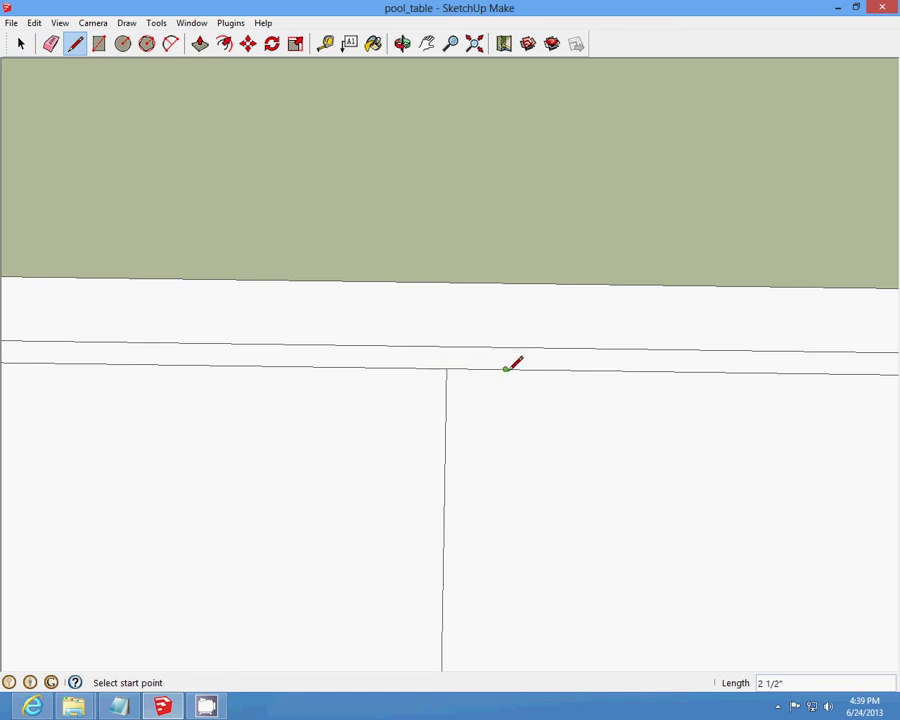
left_click(506, 369)
left_click(506, 347)
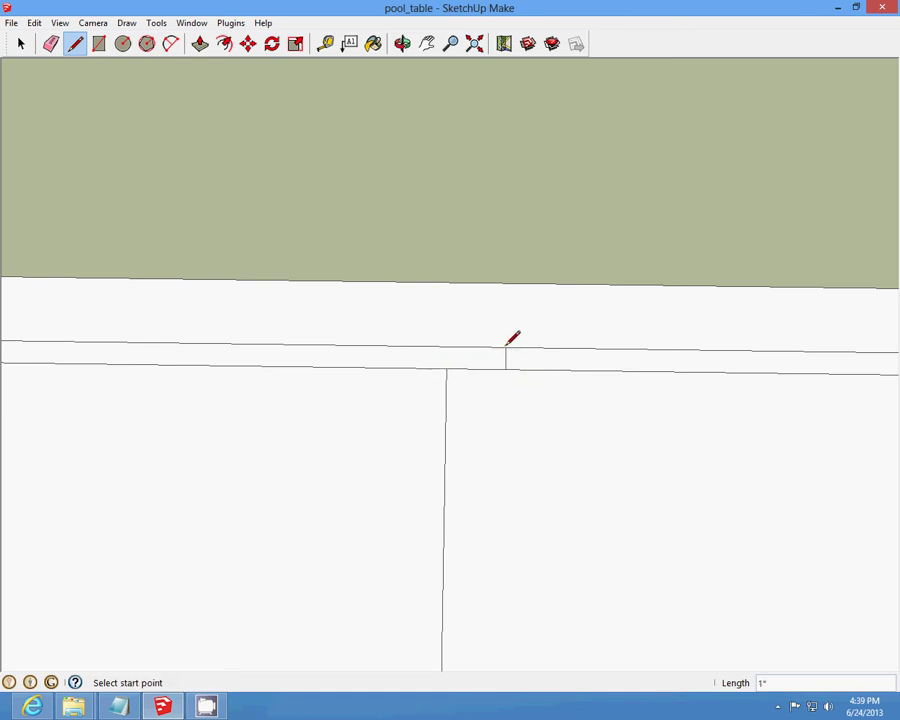
left_click(446, 368)
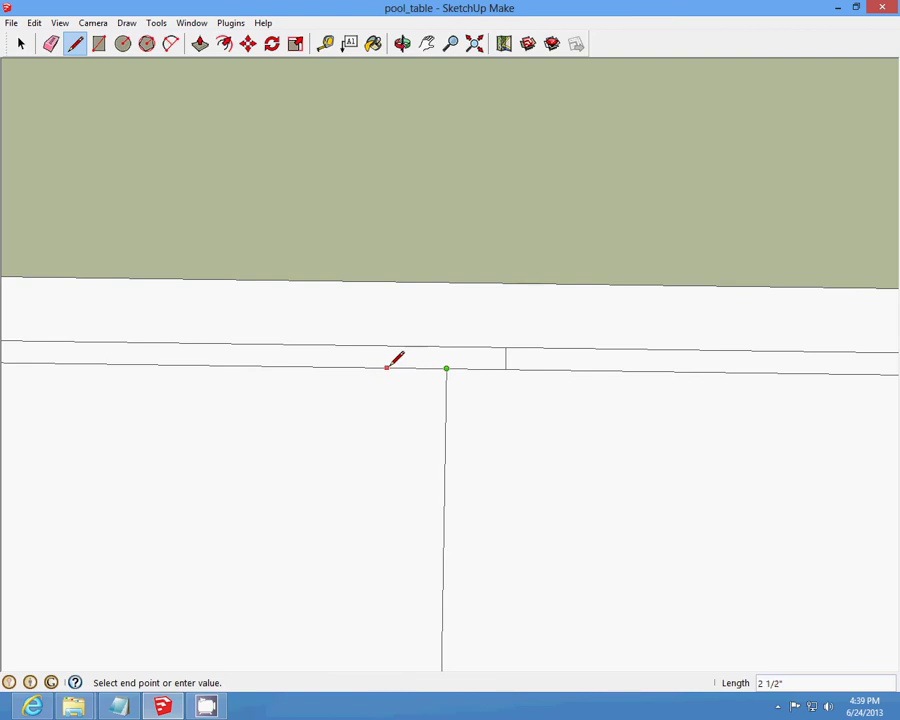
left_click(388, 367)
left_click(388, 347)
left_click(171, 43)
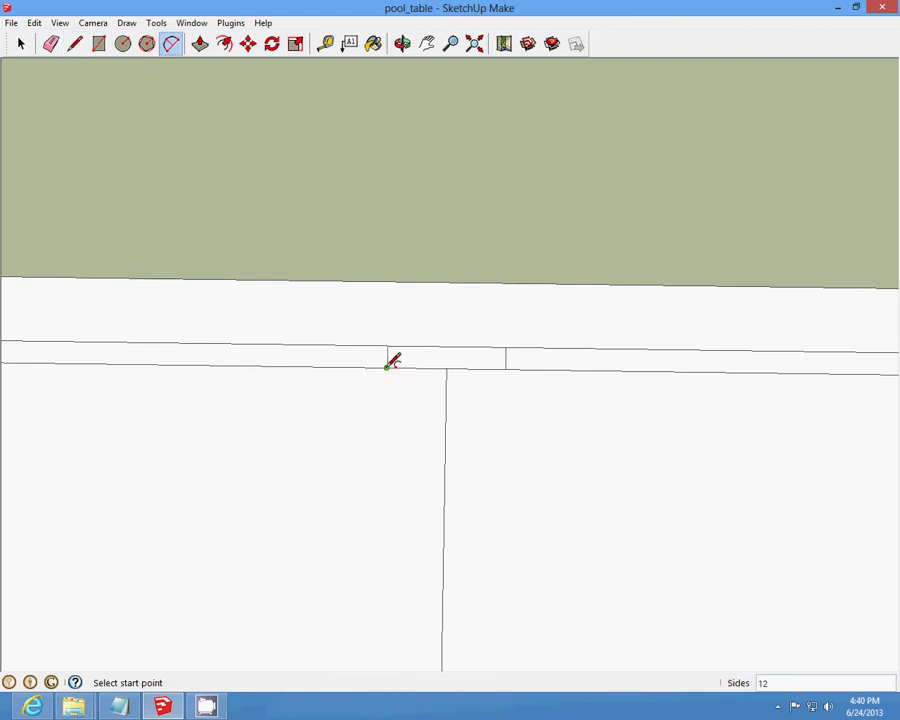
- Draw an arc between the two pocket marks with a 4" bulge into the far rail
left_click(388, 367)
left_click(505, 368)
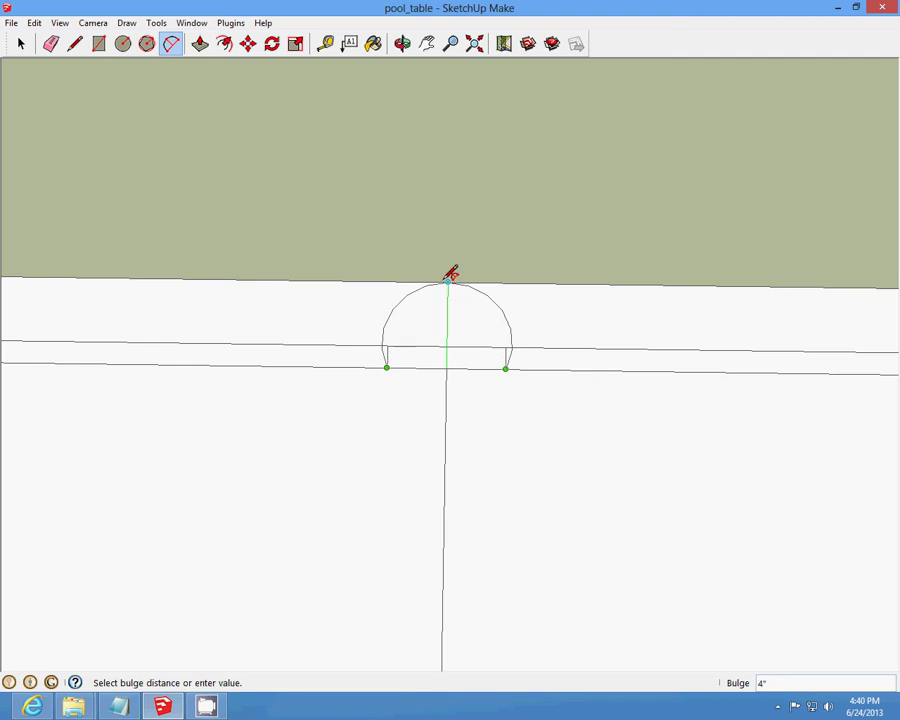
left_click(451, 273)
scroll(480, 300, "up", 1)
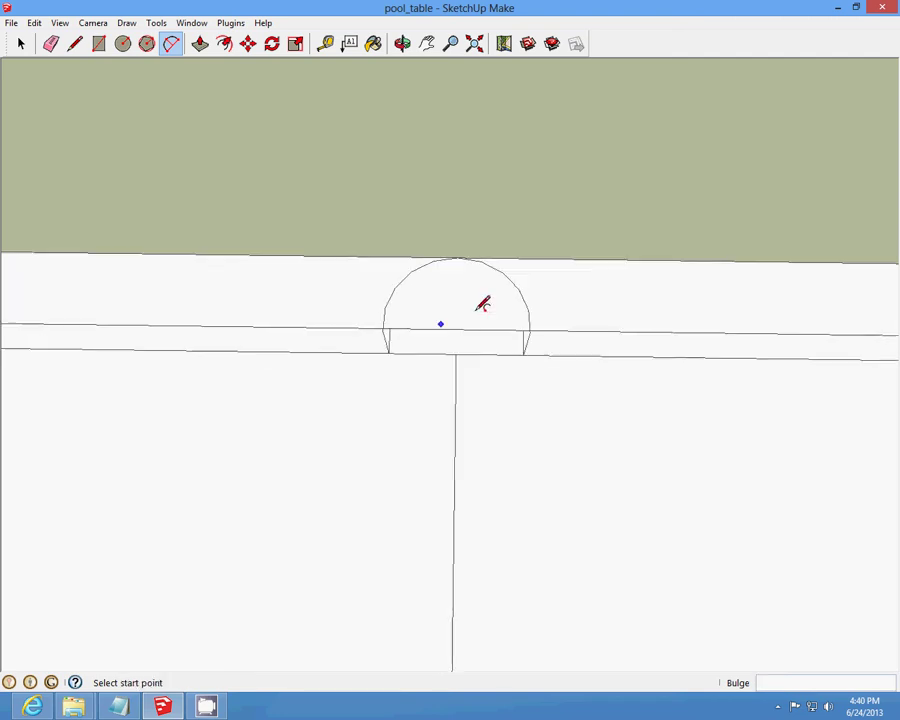
- Cut the short leftover edges at both ends of the pocket arc
left_click(22, 46)
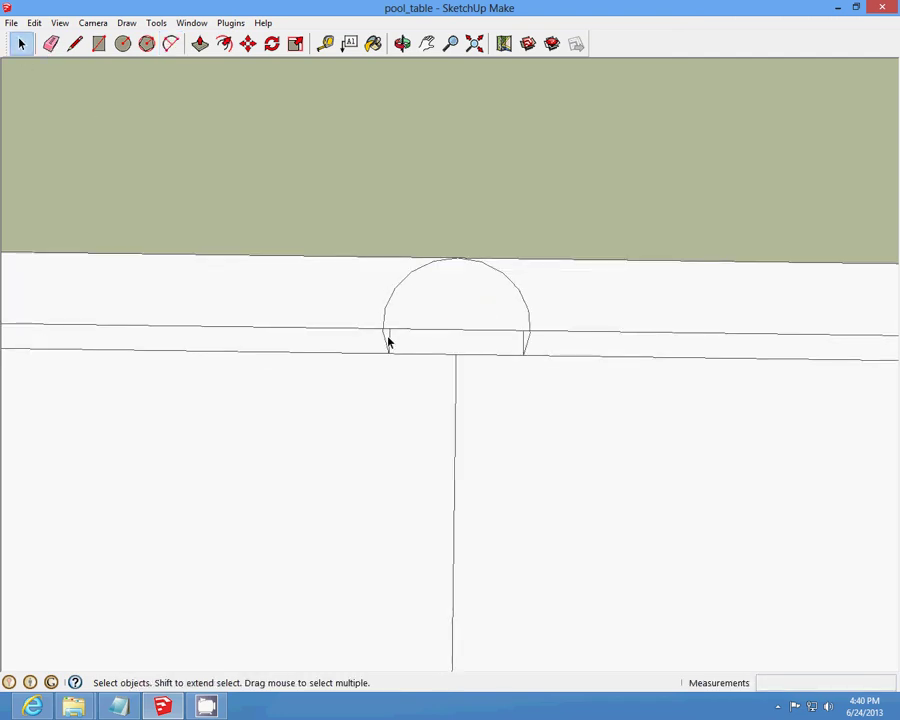
left_click(34, 22)
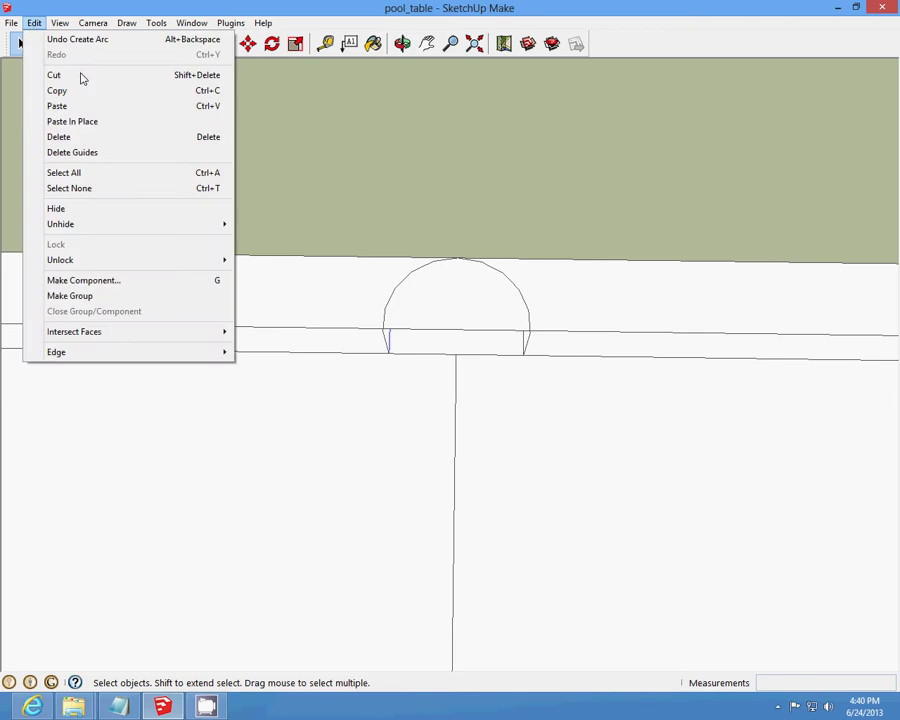
left_click(79, 76)
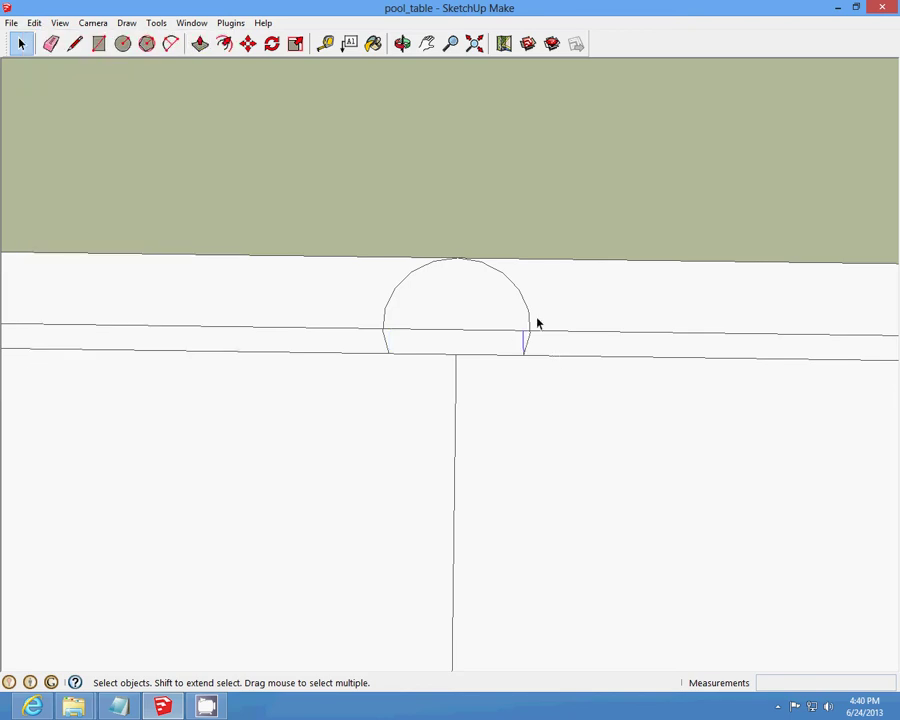
left_click(34, 22)
left_click(70, 74)
- Draw an inner arc on the lower rail line inside the pocket, peaking just below its top
left_click(75, 43)
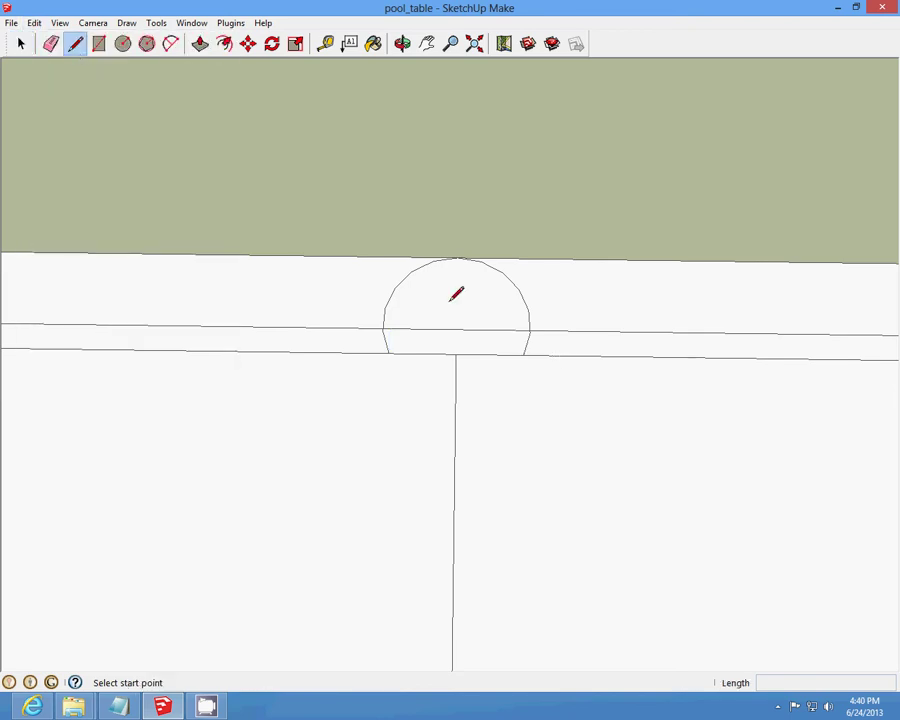
scroll(410, 368, "up", 3)
scroll(352, 364, "up", 1)
left_click(350, 370)
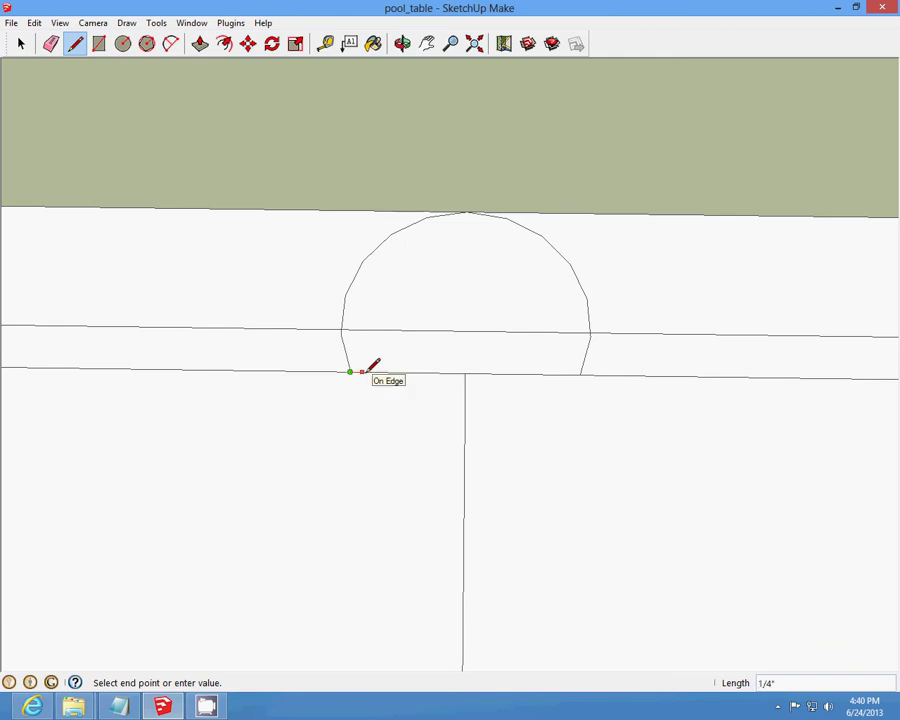
key("Escape")
left_click(580, 374)
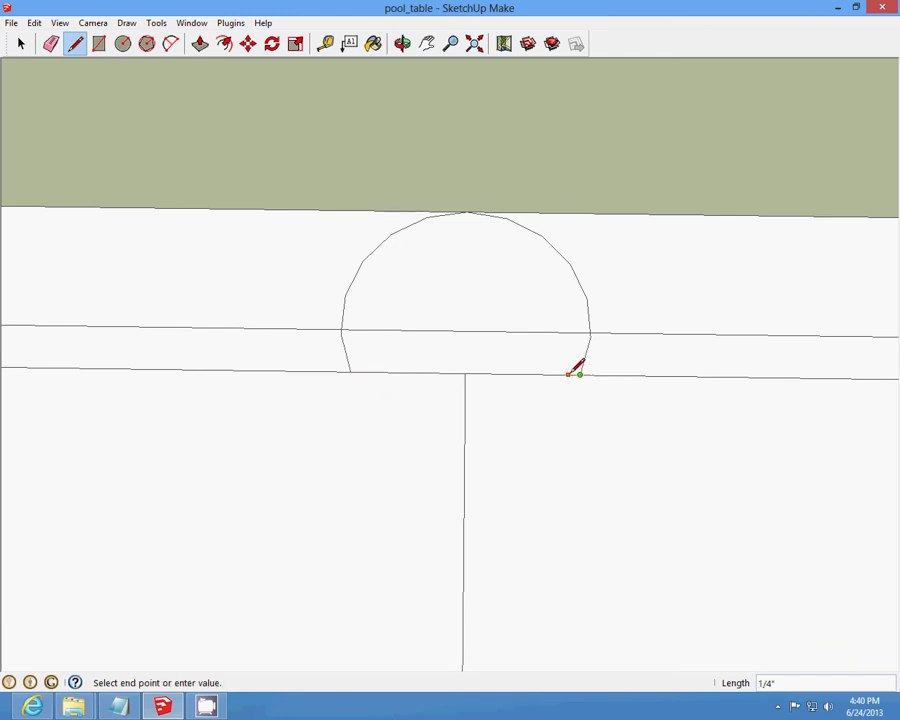
key("Escape")
left_click(467, 212)
left_click(171, 43)
left_click(361, 372)
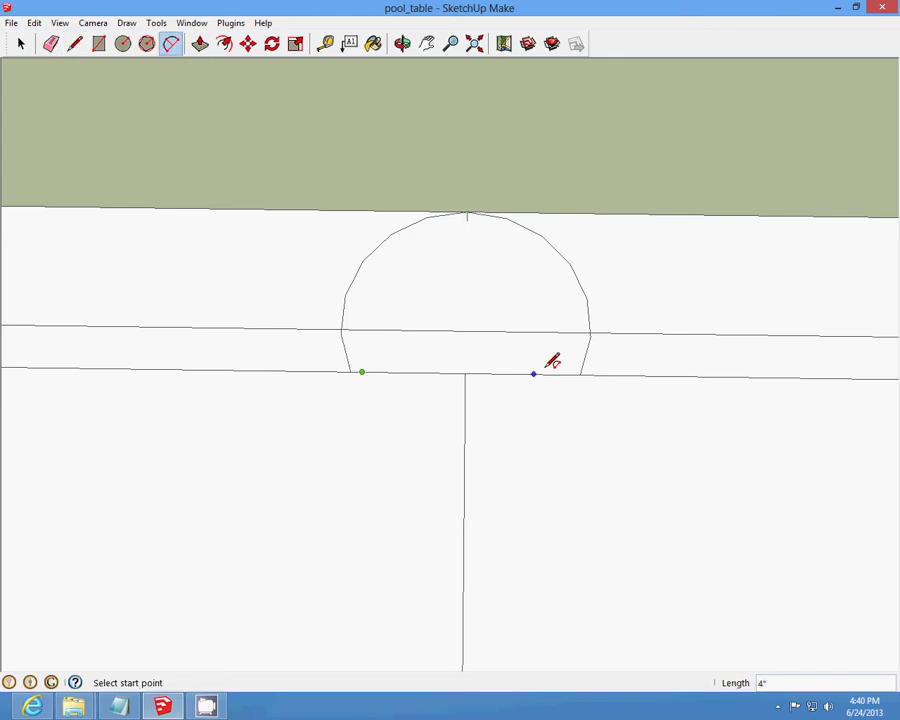
left_click(568, 374)
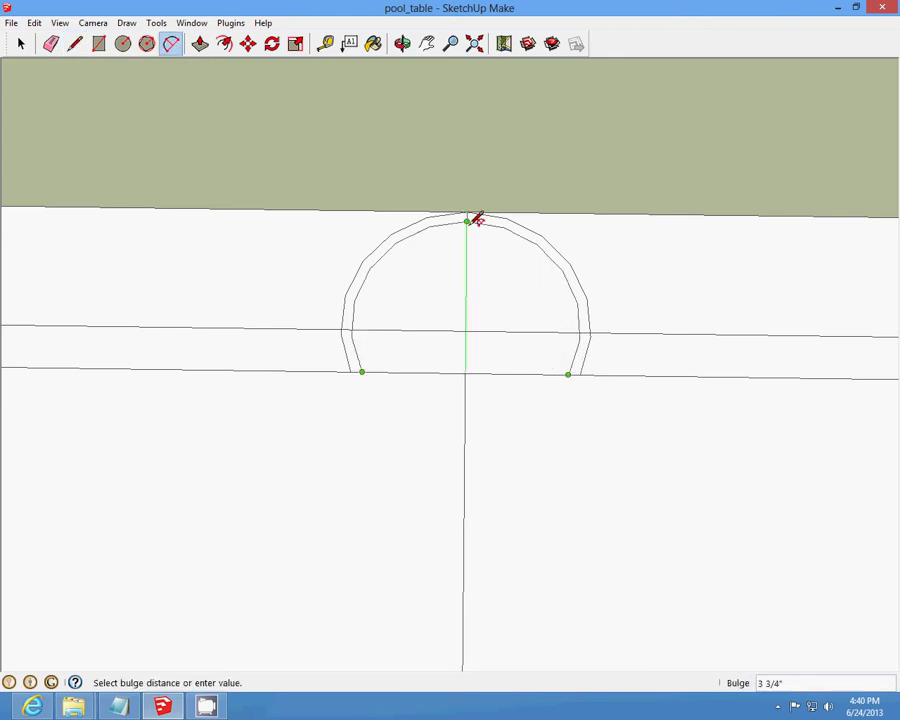
left_click(467, 219)
- Cut the band face between the two arcs out of the side pocket
left_click(19, 45)
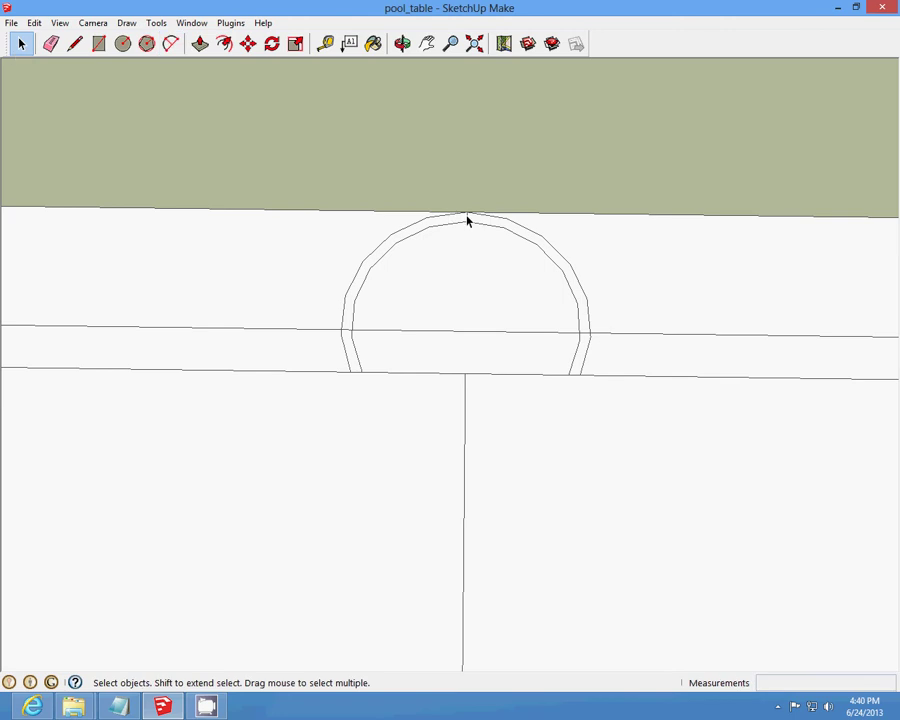
left_click(34, 22)
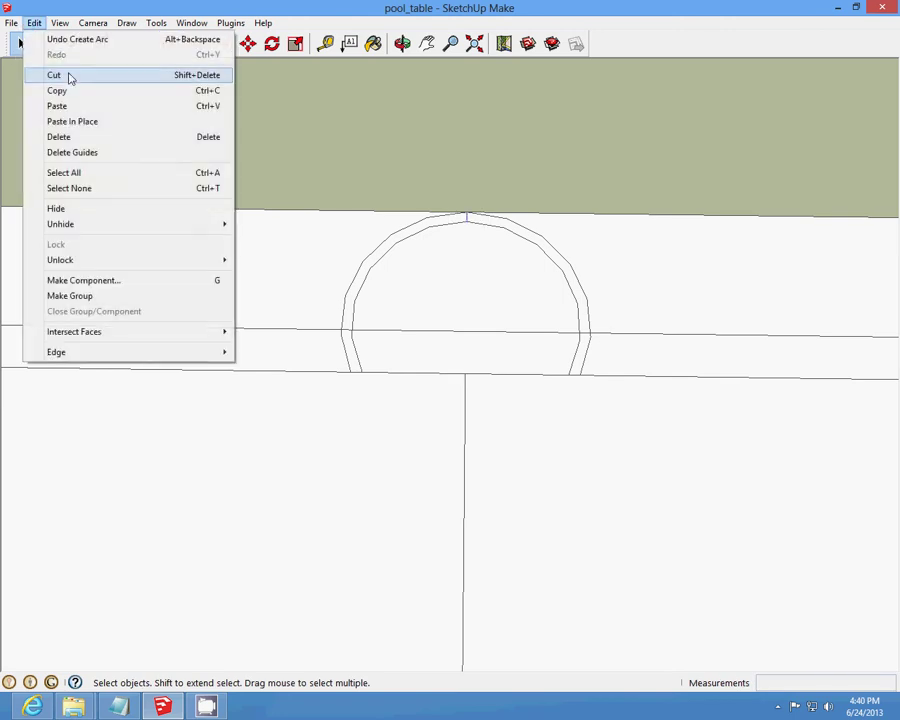
left_click(68, 76)
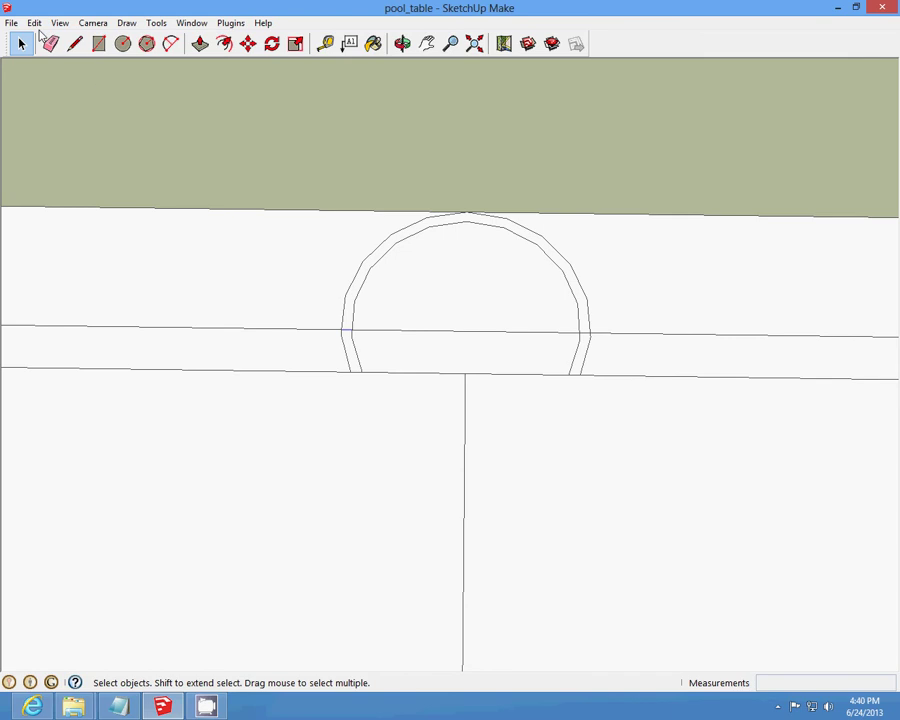
left_click(34, 22)
left_click(57, 77)
scroll(582, 330, "up", 2)
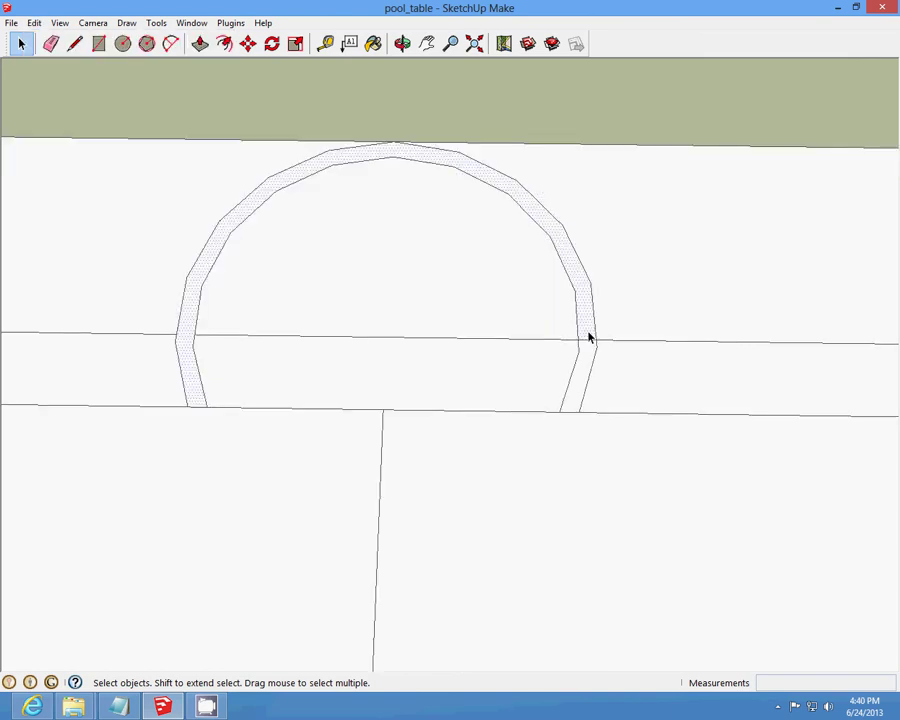
left_click(34, 22)
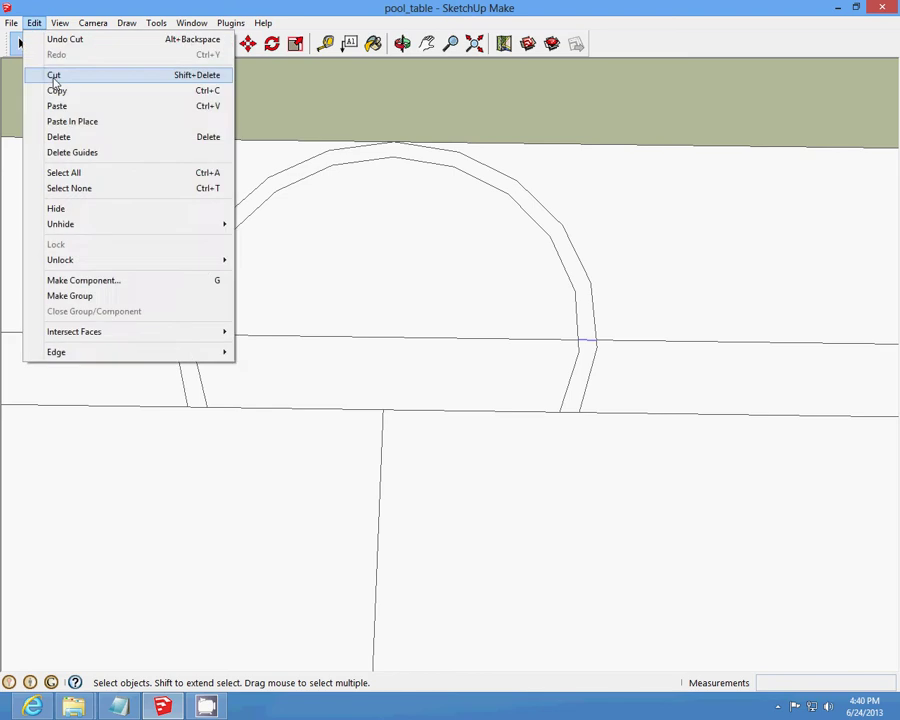
left_click(54, 76)
- Cut the rail line crossing the side pocket
left_click(345, 340)
left_click(34, 22)
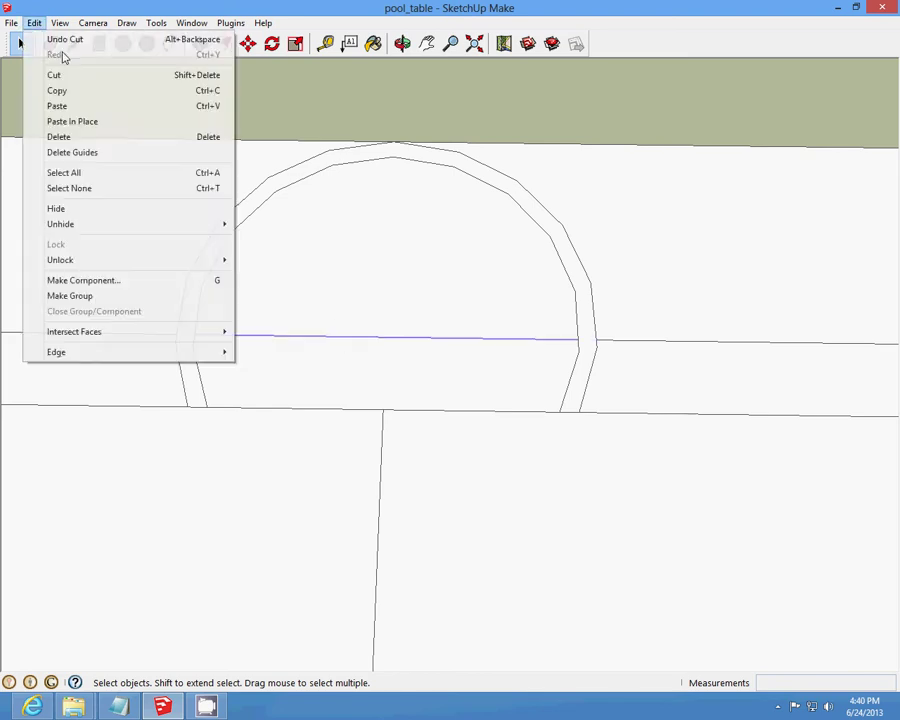
left_click(54, 75)
scroll(388, 255, "down", 2)
scroll(402, 300, "down", 2)
scroll(388, 260, "down", 2)
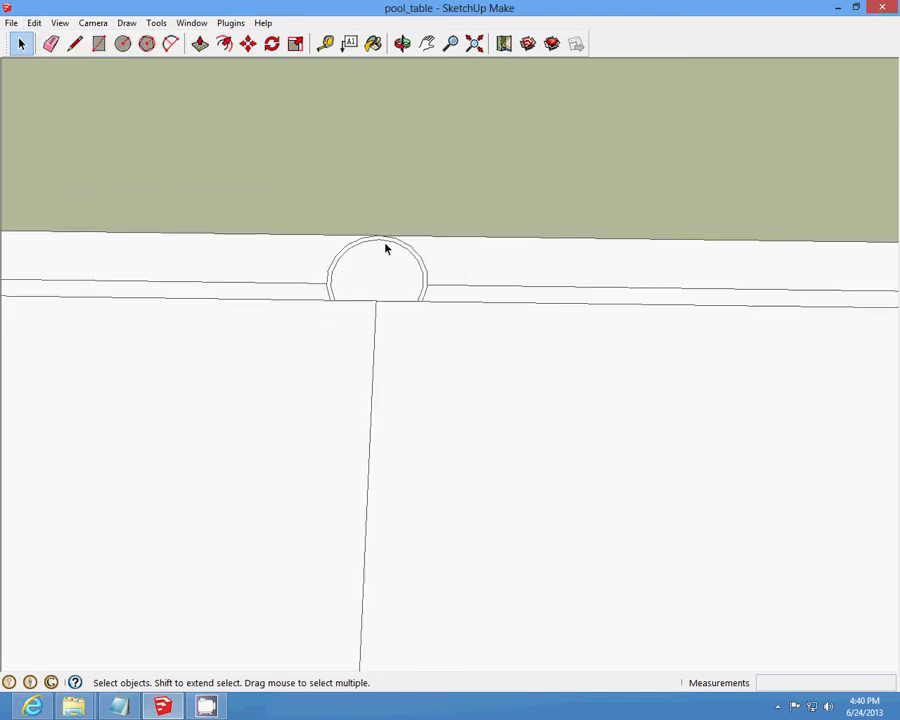
- On the opposite rail, draw a guide from the centre line along the rail with a one-inch riser
left_click(402, 43)
mouse_move(498, 304)
left_mouse_down()
mouse_move(447, 389)
mouse_move(587, 332)
mouse_move(615, 410)
left_mouse_up()
scroll(336, 163, "up", 3)
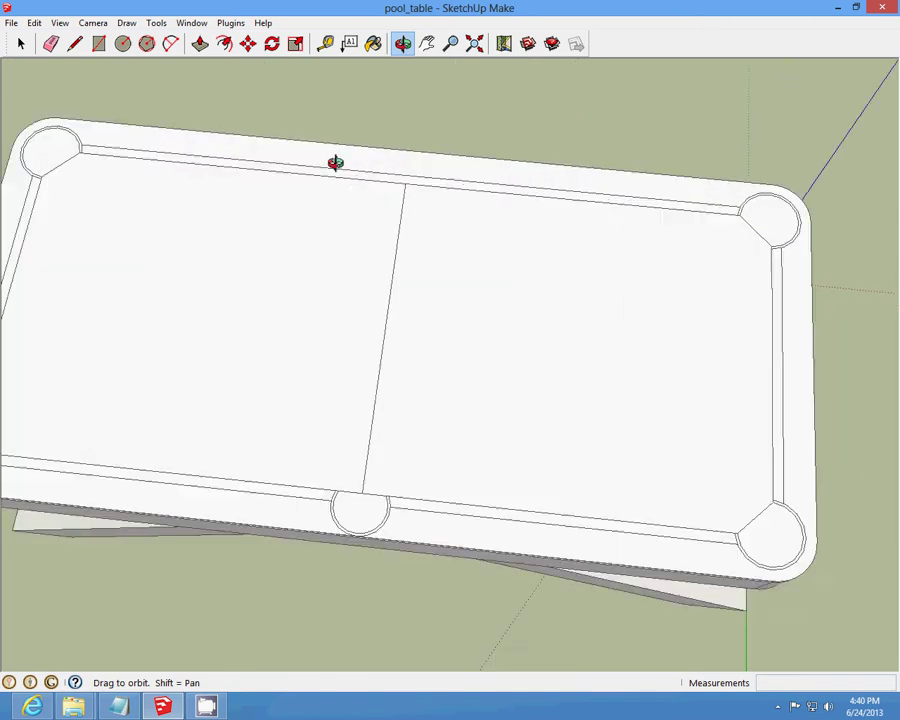
scroll(412, 124, "up", 3)
left_click_drag(412, 124, 462, 207)
left_click(75, 43)
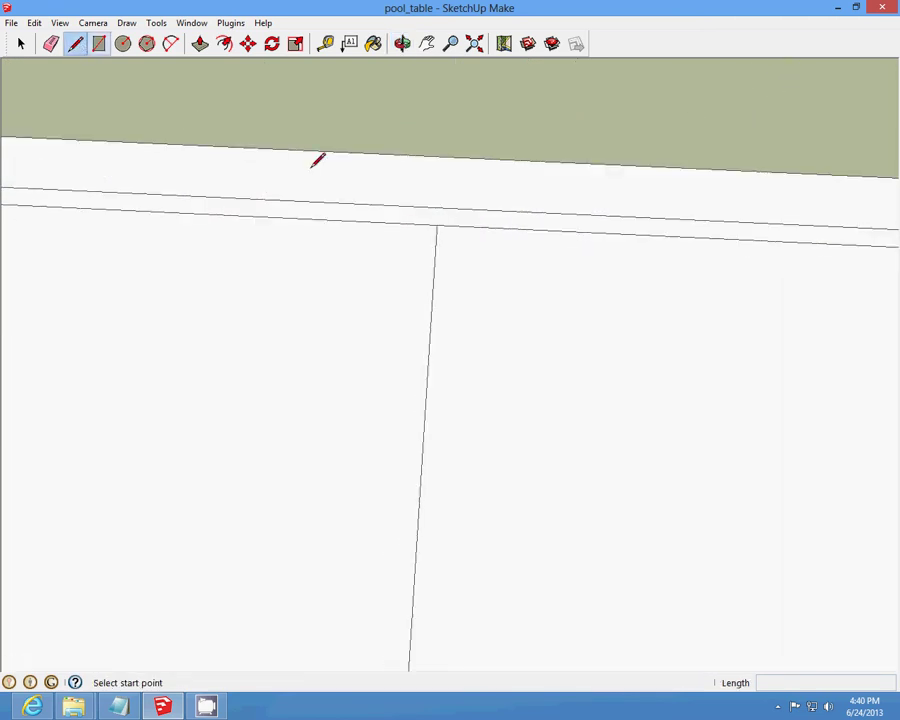
scroll(436, 226, "up", 1)
left_click(435, 228)
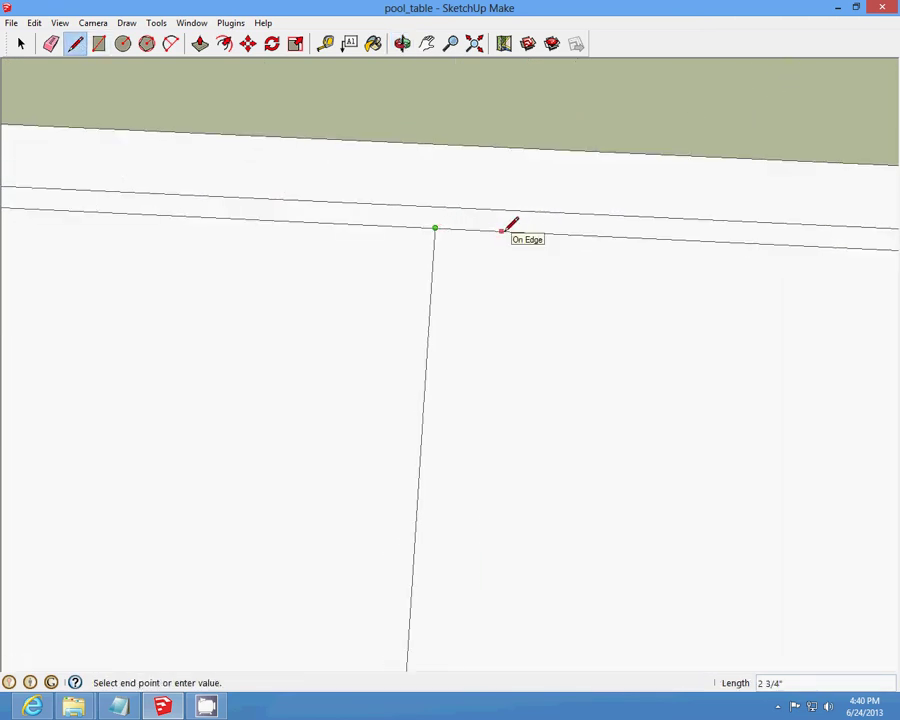
left_click(496, 229)
left_click(496, 229)
left_click(496, 212)
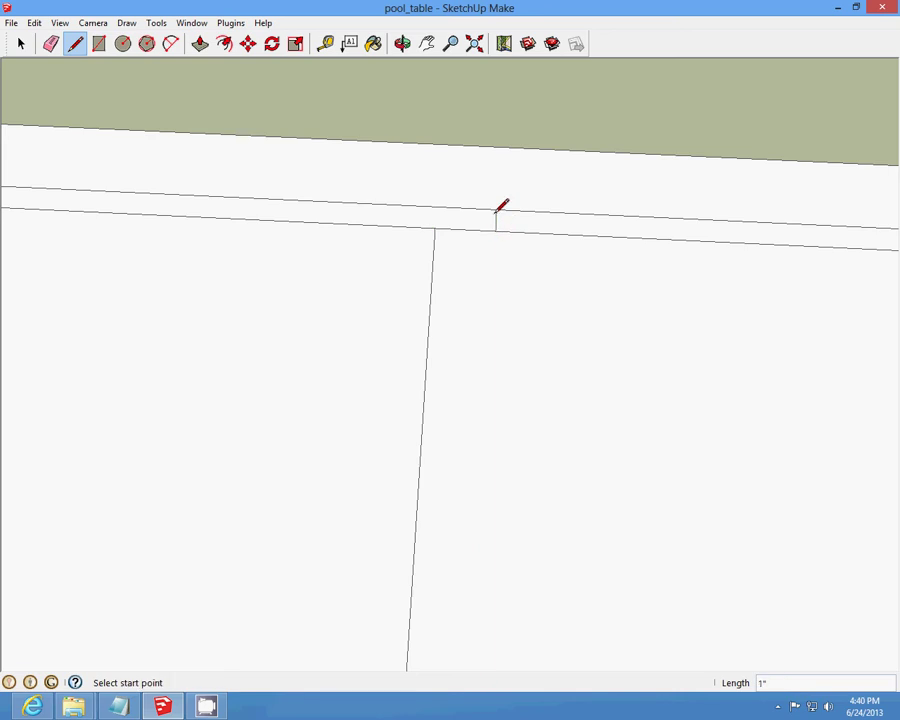
- Draw a matching short vertical guide line at the pocket's left mark
left_click(434, 227)
key("Escape")
left_click(374, 224)
left_click(376, 204)
- Draw the pocket arc between the left and right marks, rising to the rail top
key("a")
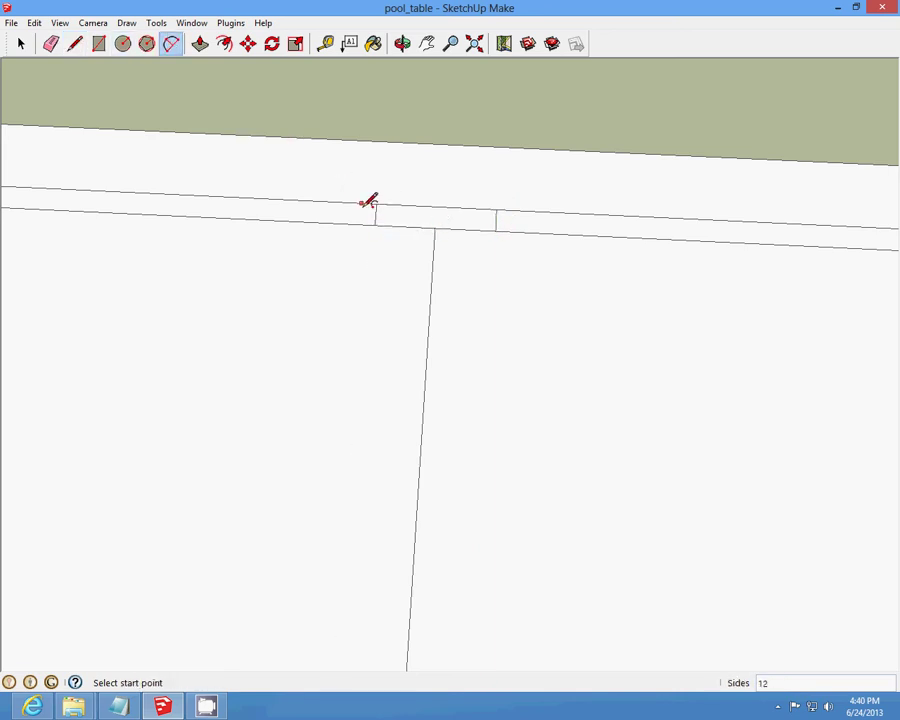
left_click(374, 224)
left_click(495, 231)
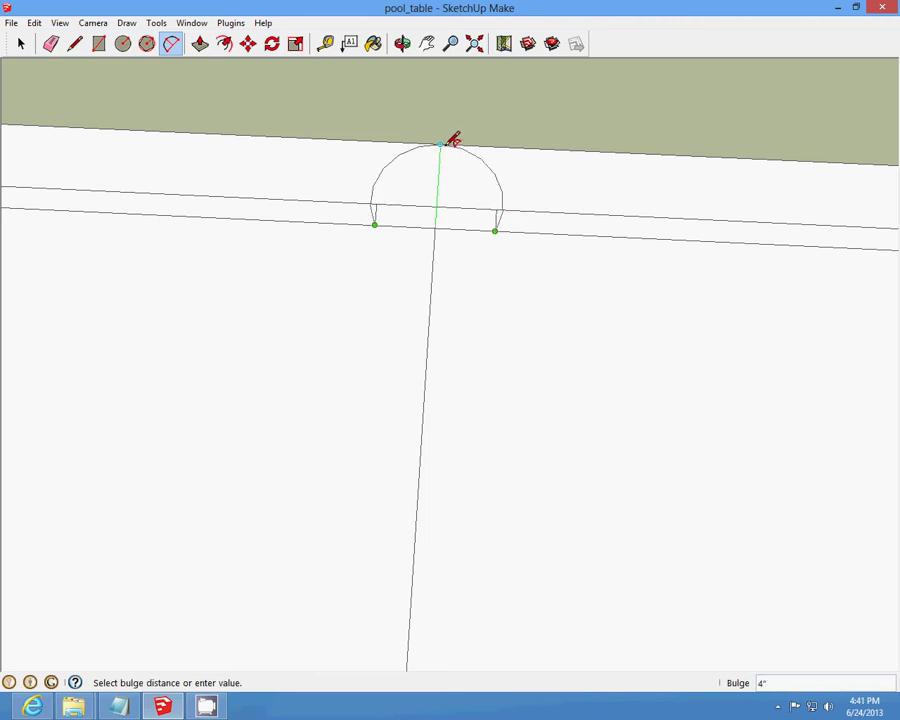
left_click(445, 145)
- Cut the short left and right guide edges
left_click(20, 43)
scroll(377, 223, "up", 1)
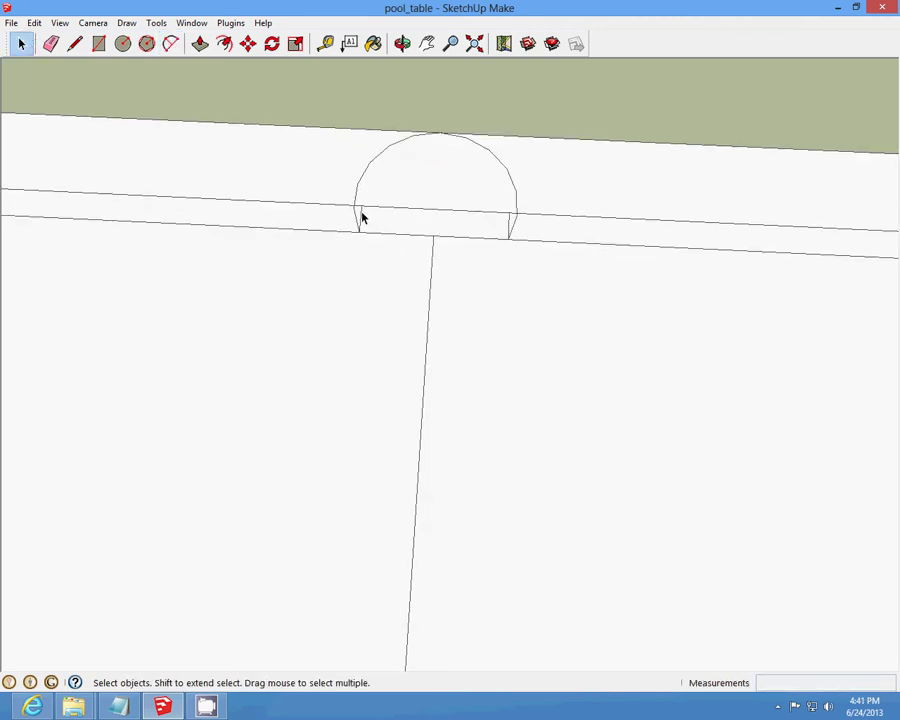
left_click(34, 22)
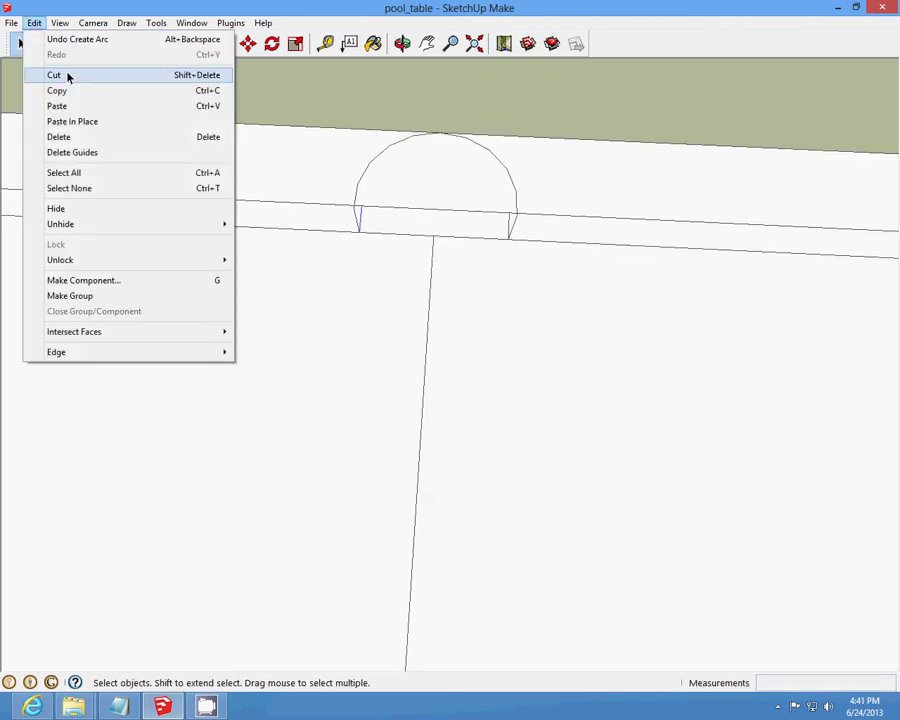
left_click(68, 74)
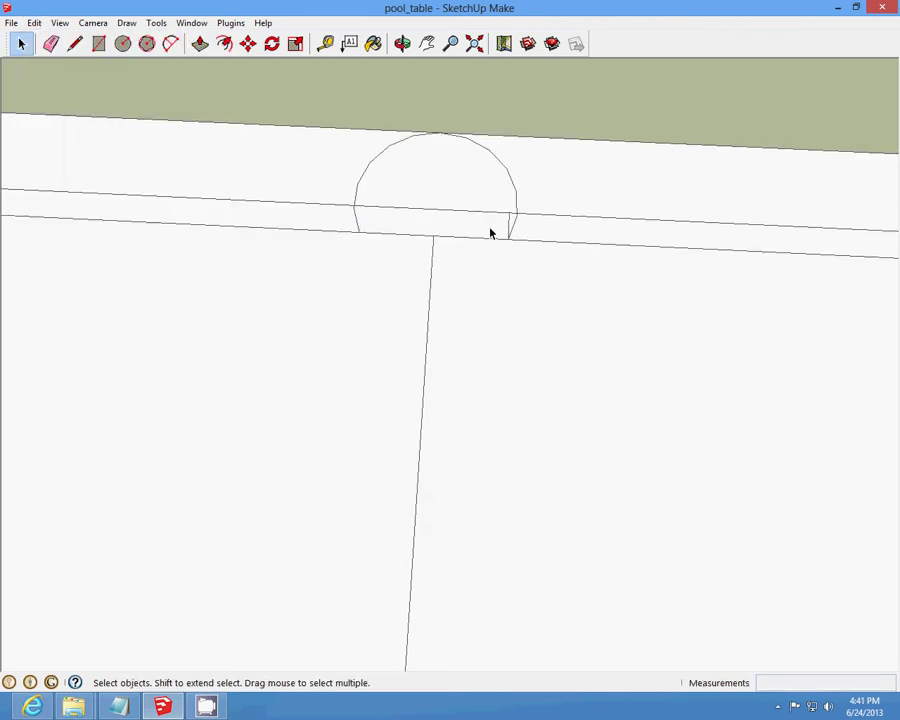
left_click(34, 22)
left_click(68, 76)
left_click(75, 43)
scroll(318, 189, "up", 2)
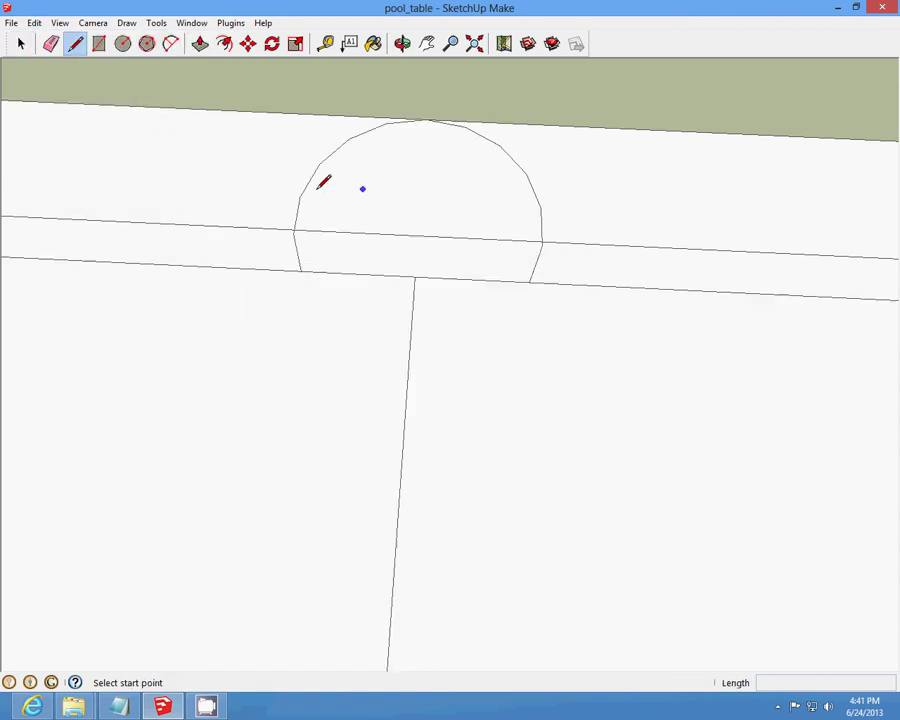
- Draw an edge closing the pocket between the arc's ends, then start a line from the arc top
left_click(300, 270)
left_click(529, 281)
left_click(529, 281)
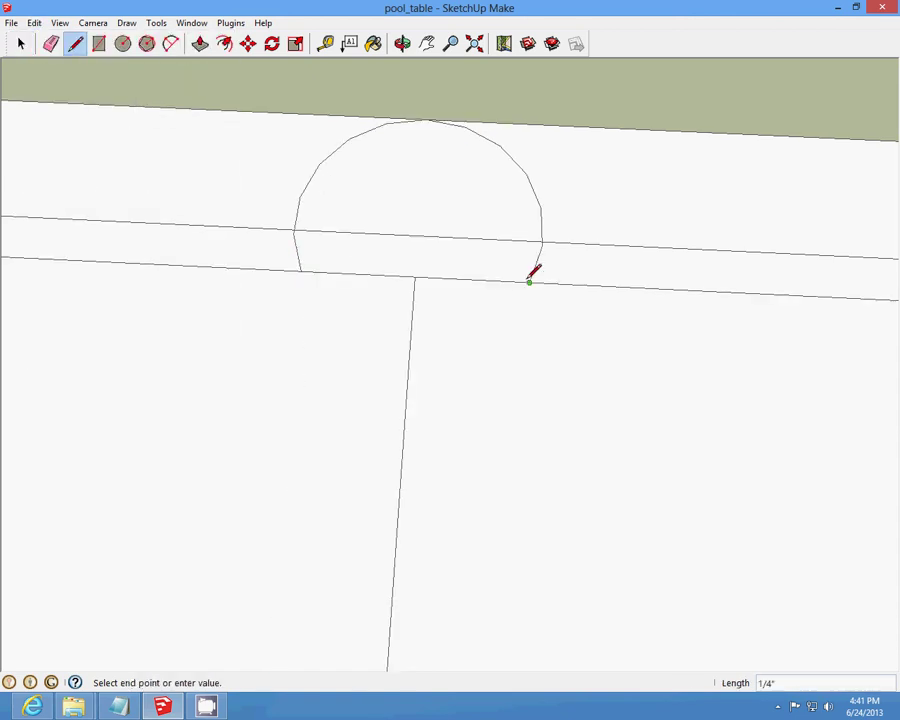
key("Escape")
left_click(426, 118)
left_click(75, 43)
left_click(426, 118)
- Draw an inner 3 3/4" bulge arc along the lower rail line inside the side pocket
left_click(171, 43)
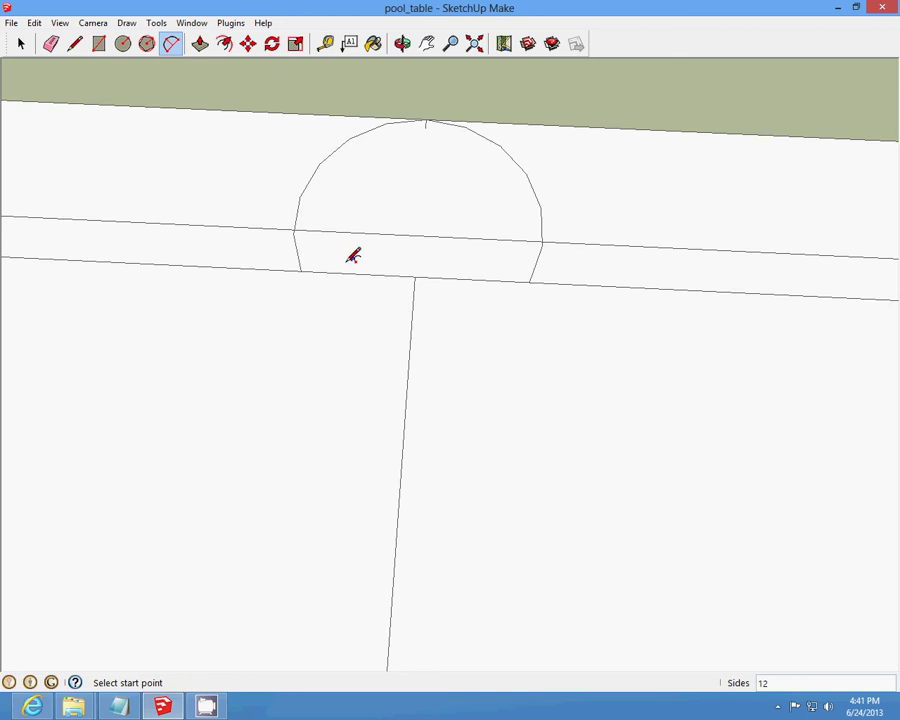
left_click(312, 271)
left_click(529, 282)
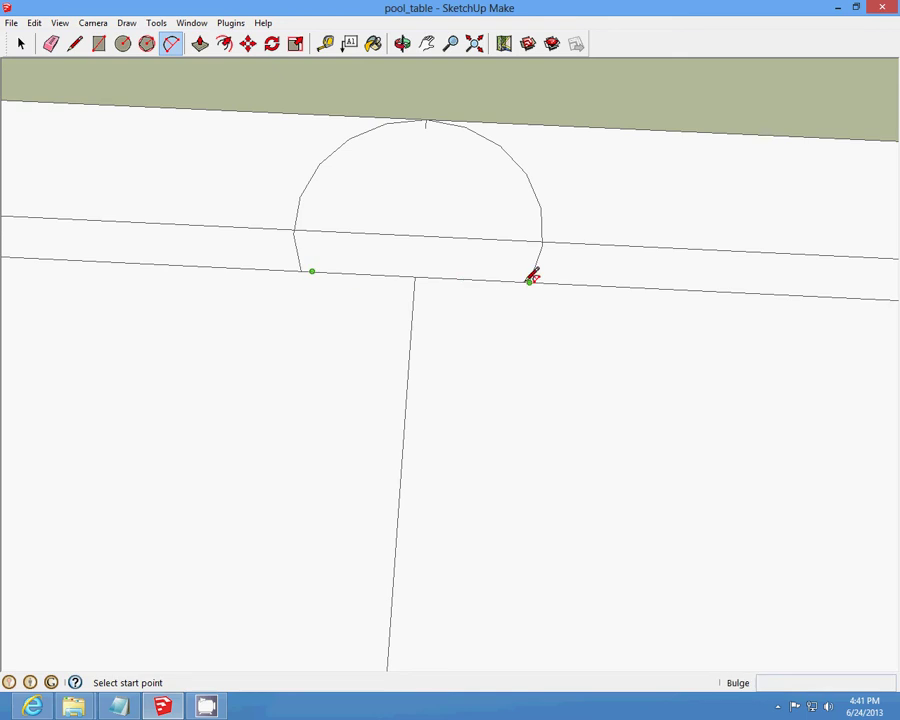
left_click(426, 121)
left_click(312, 271)
left_click(517, 281)
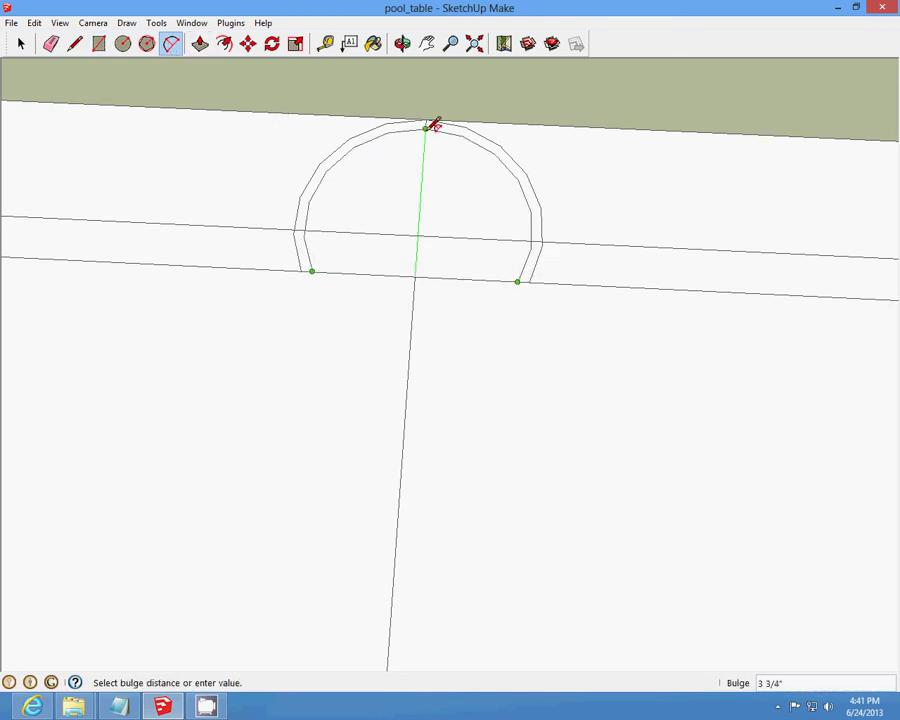
left_click(427, 127)
- Select the band face between the two arcs and cut it out of the pocket
left_click(21, 44)
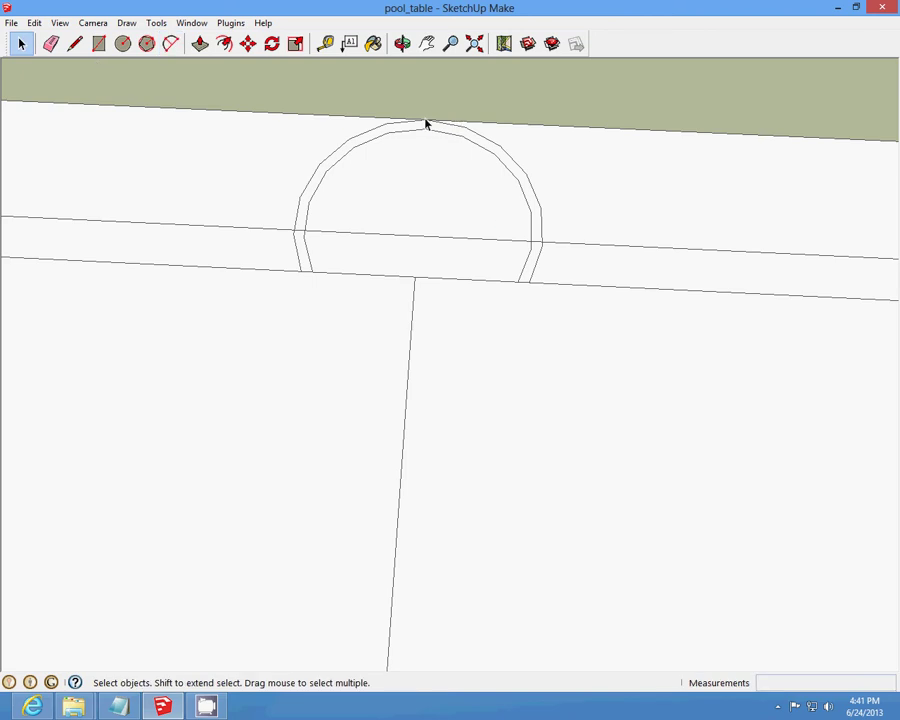
left_click(34, 22)
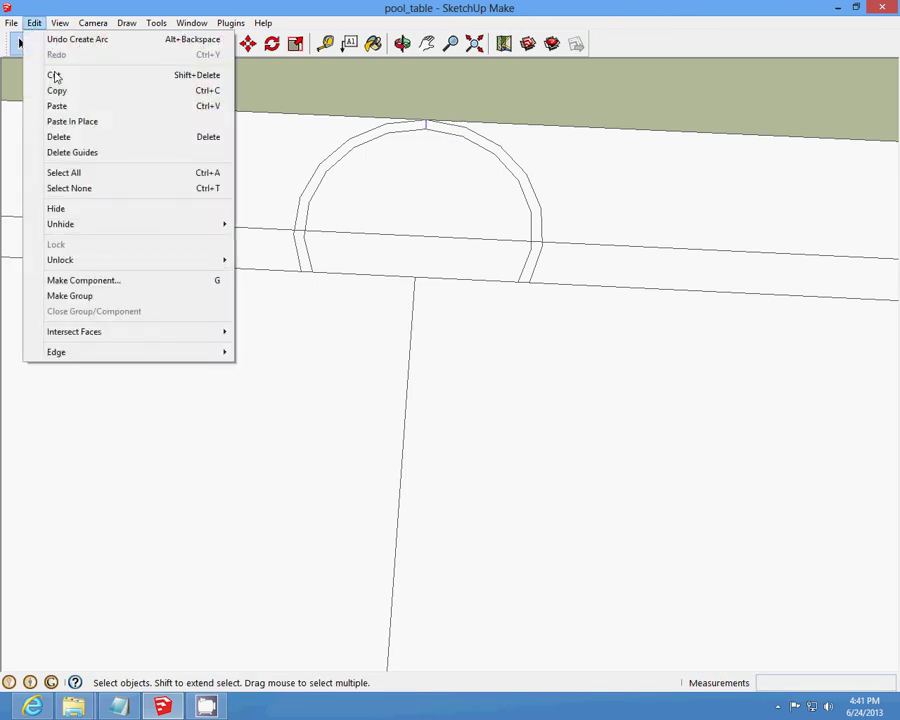
left_click(56, 74)
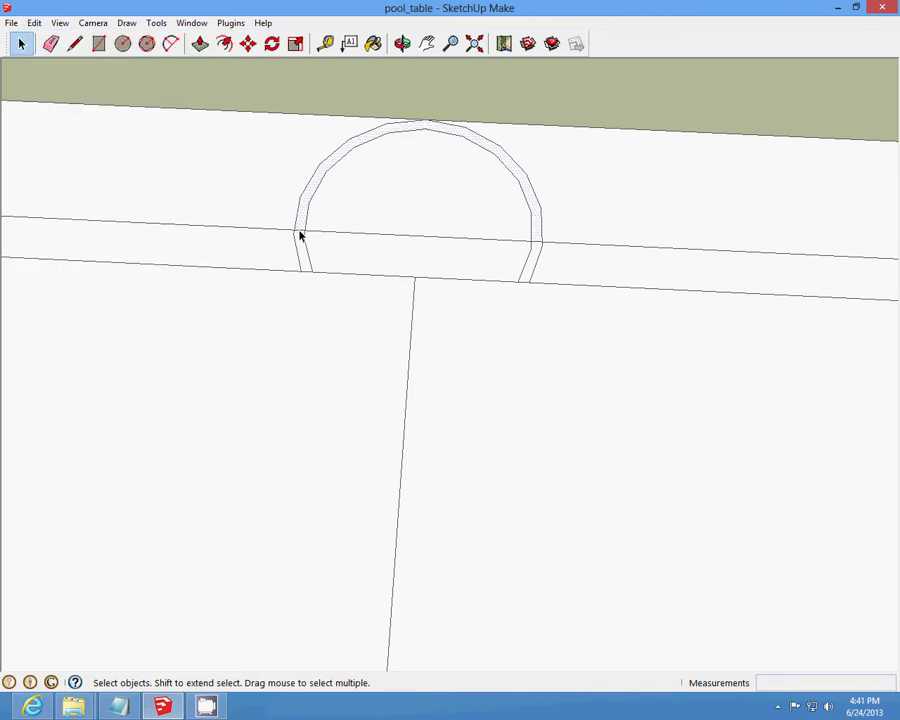
scroll(298, 236, "up", 1)
left_click(34, 22)
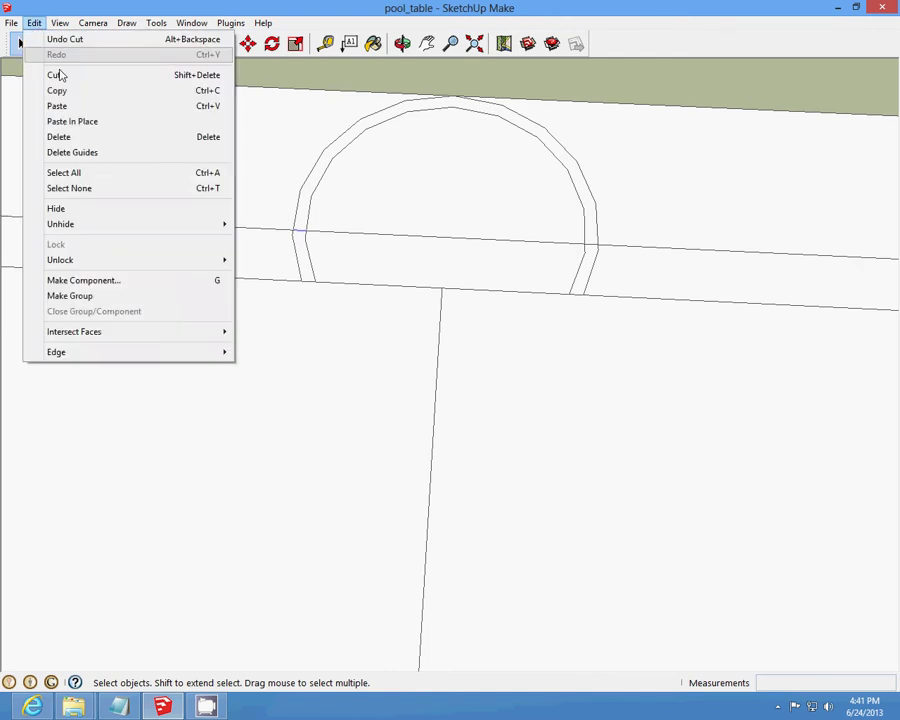
- Cut the stray edge and the rail line crossing the pocket with Edit > Cut
left_click(58, 74)
left_click(591, 251)
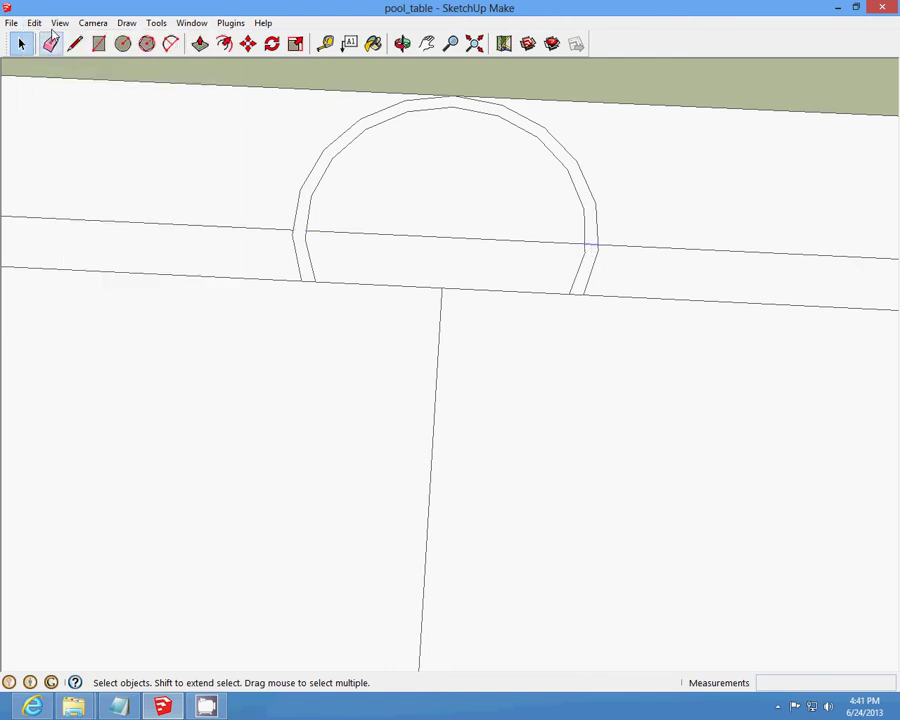
left_click(34, 22)
left_click(76, 76)
left_click(442, 242)
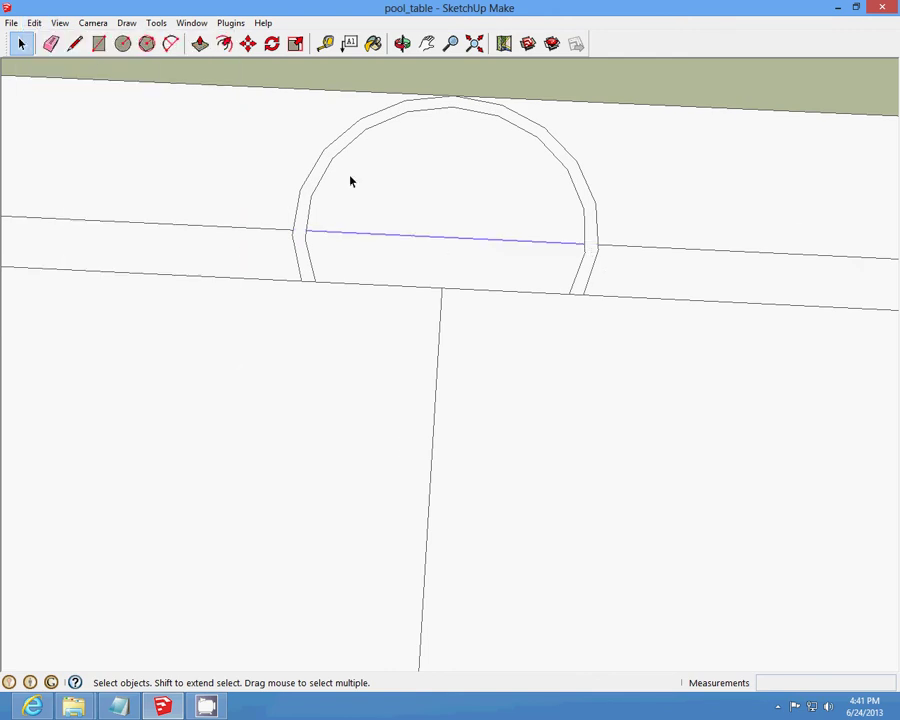
left_click(34, 22)
left_click(60, 75)
- Orbit out to the whole table and cut the centre line dividing the table top
left_click(402, 43)
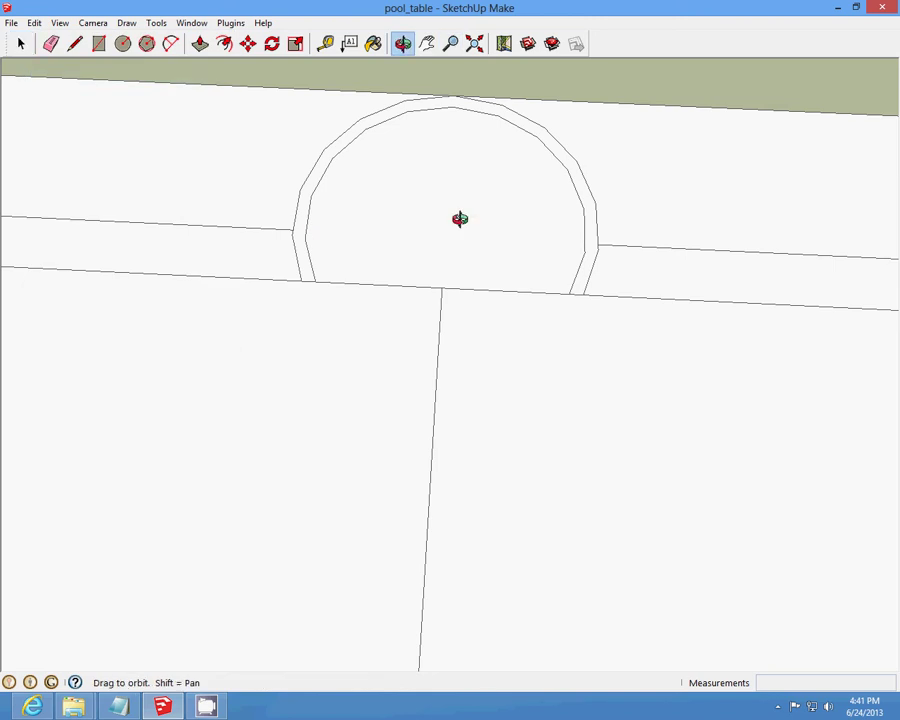
scroll(410, 264, "down", 3)
scroll(372, 260, "down", 3)
mouse_move(372, 260)
left_mouse_down()
mouse_move(276, 232)
mouse_move(420, 247)
left_mouse_up()
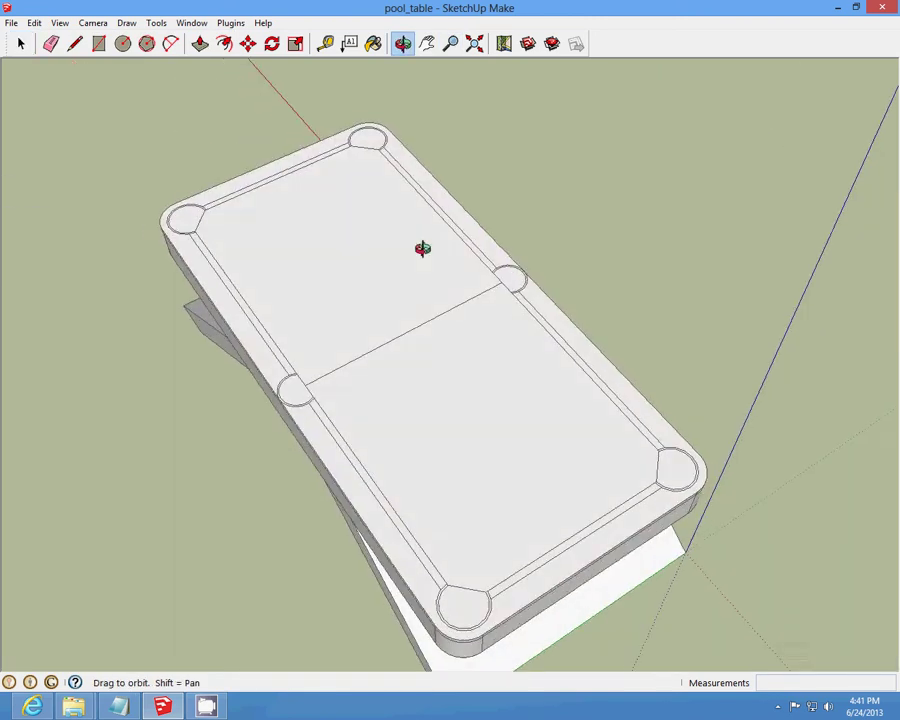
left_click(20, 43)
scroll(355, 300, "up", 1)
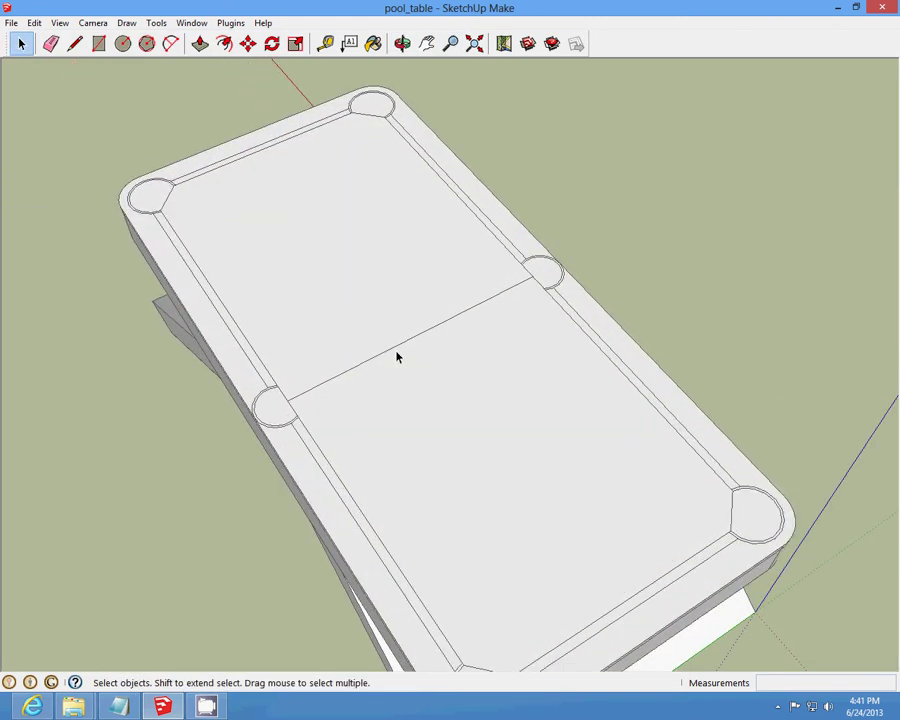
left_click(34, 22)
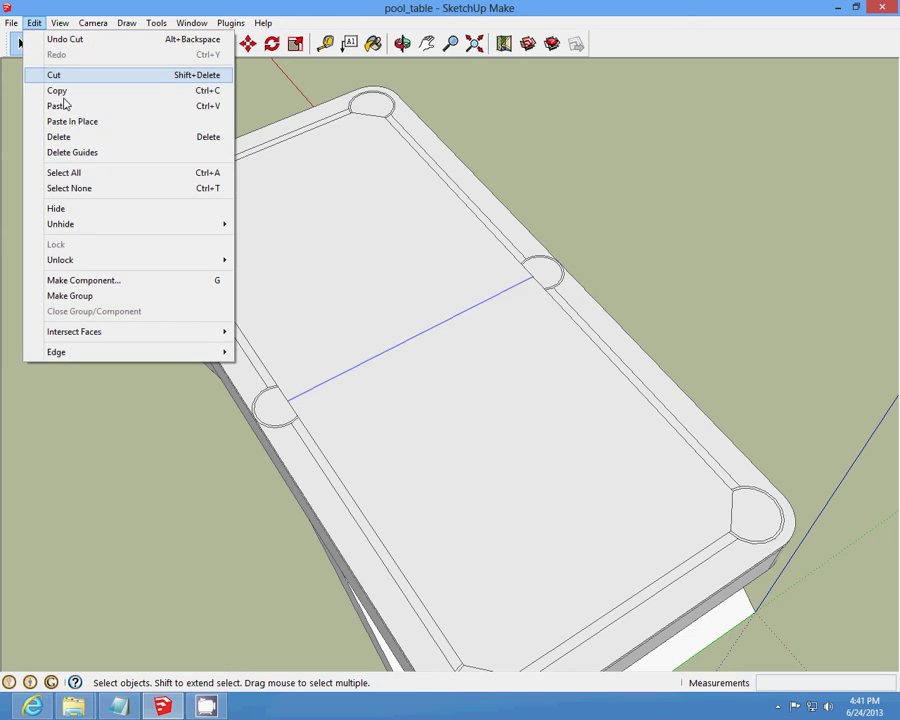
left_click(60, 74)
- Orbit and zoom to look down on the cleared table top
left_click(402, 43)
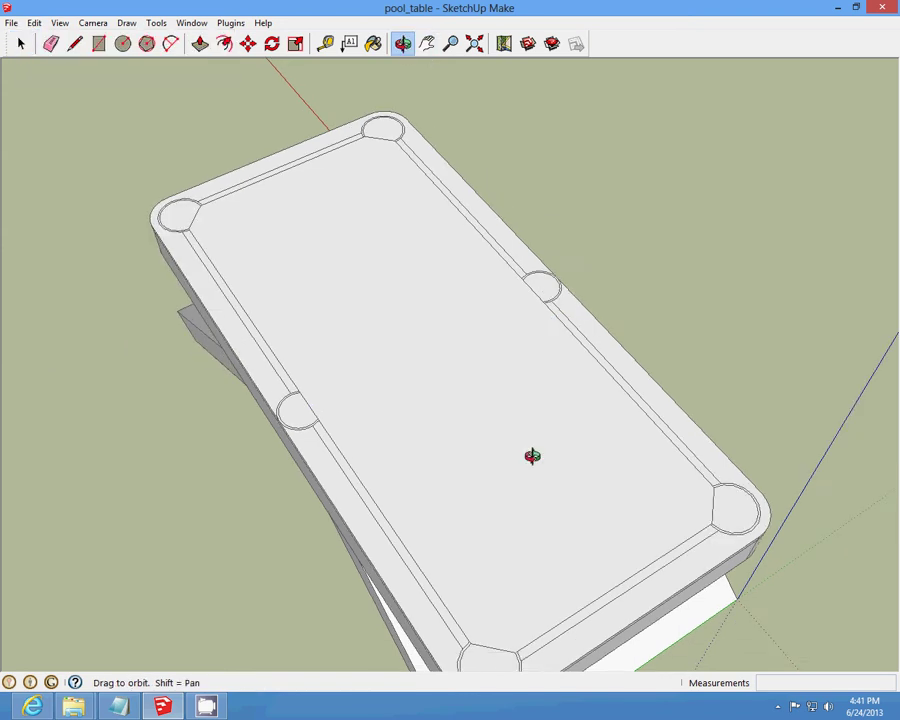
mouse_move(530, 454)
left_mouse_down()
mouse_move(506, 320)
mouse_move(519, 440)
mouse_move(528, 342)
left_mouse_up()
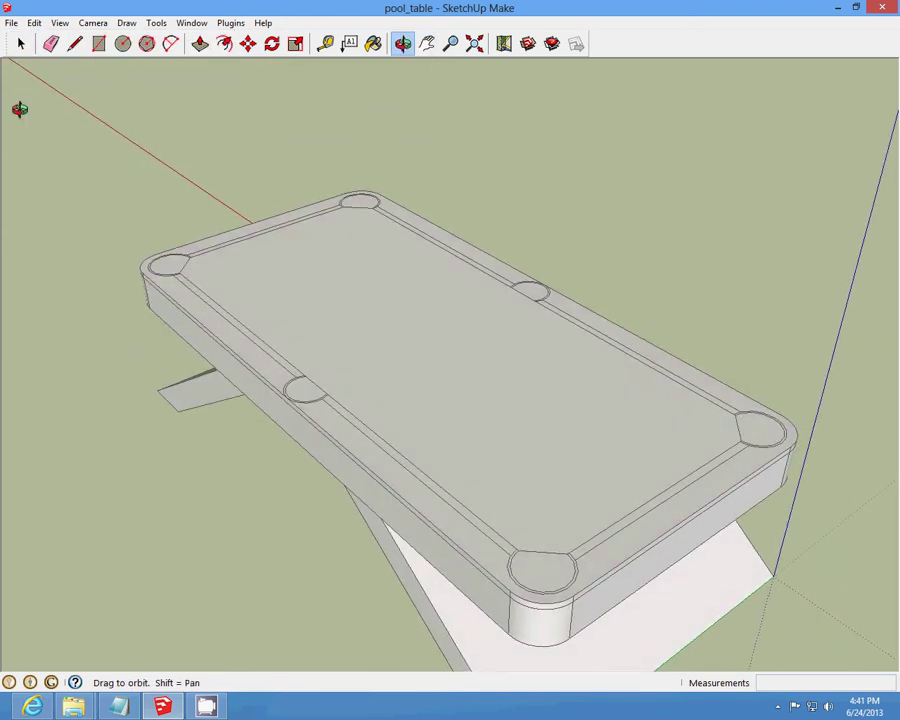
left_click(21, 43)
scroll(337, 280, "up", 2)
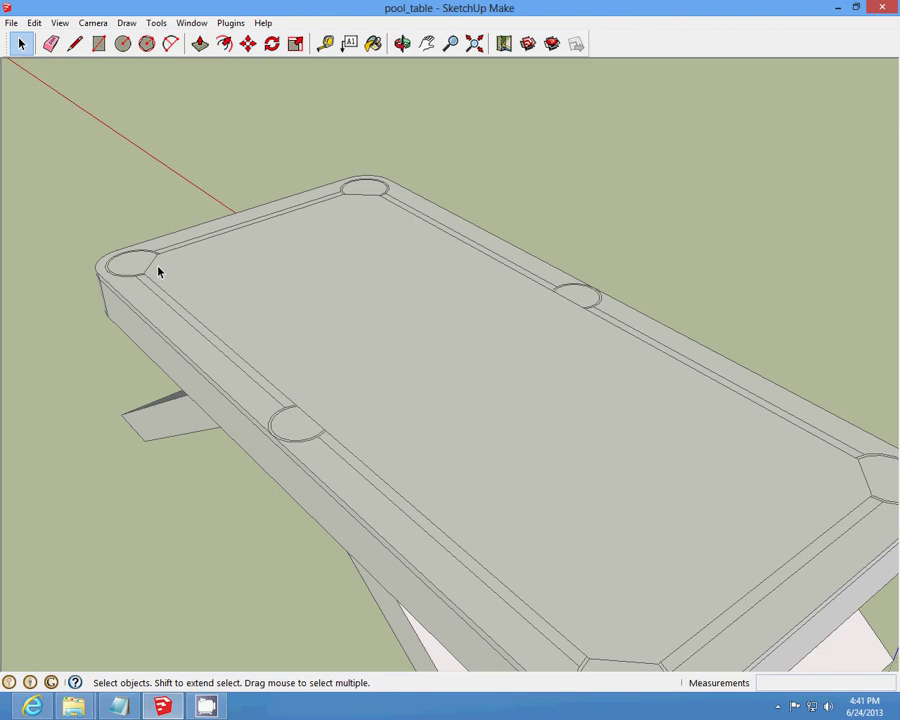
left_click(402, 43)
mouse_move(420, 156)
left_mouse_down()
mouse_move(260, 260)
mouse_move(319, 295)
left_mouse_up()
scroll(321, 400, "up", 2)
left_click_drag(321, 400, 510, 375)
left_click(21, 43)
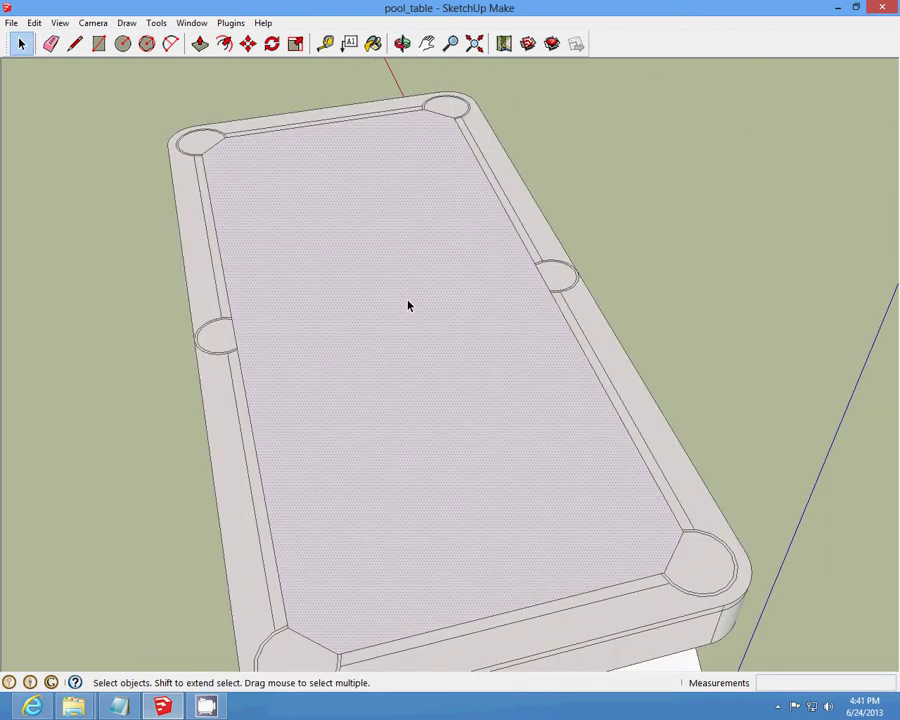
- Try pushing the felt surface down with Push/Pull, then undo that attempt
left_click(199, 43)
left_click_drag(350, 221, 352, 246)
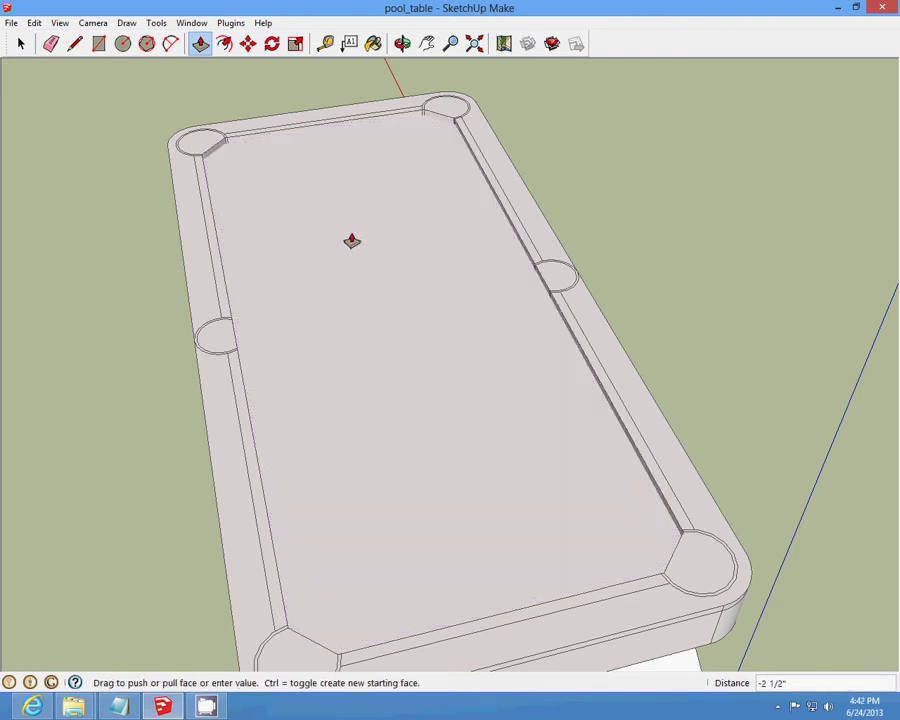
left_click_drag(352, 237, 352, 232)
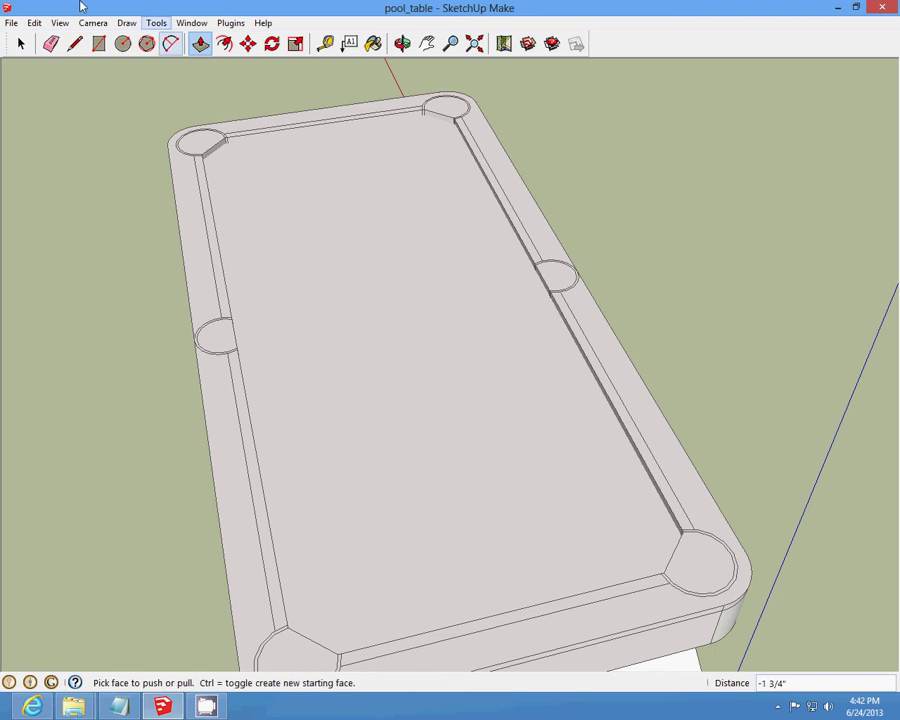
left_click(34, 22)
left_click(60, 38)
- Select the felt face and push it down 1 1/2" below the rails
left_click(402, 43)
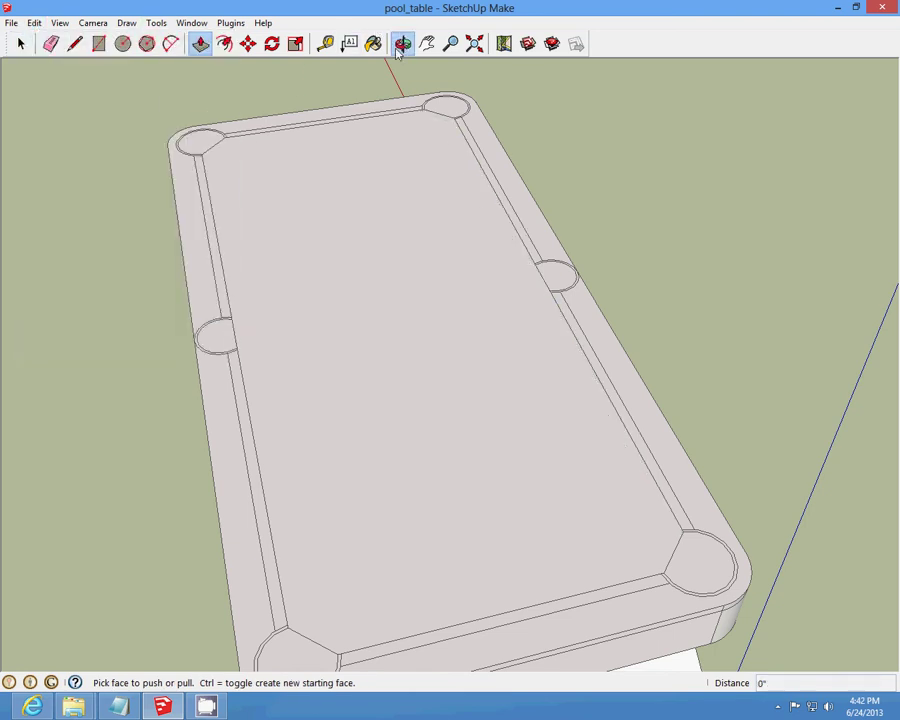
mouse_move(400, 150)
left_mouse_down()
mouse_move(400, 194)
mouse_move(472, 290)
left_mouse_up()
left_click(20, 43)
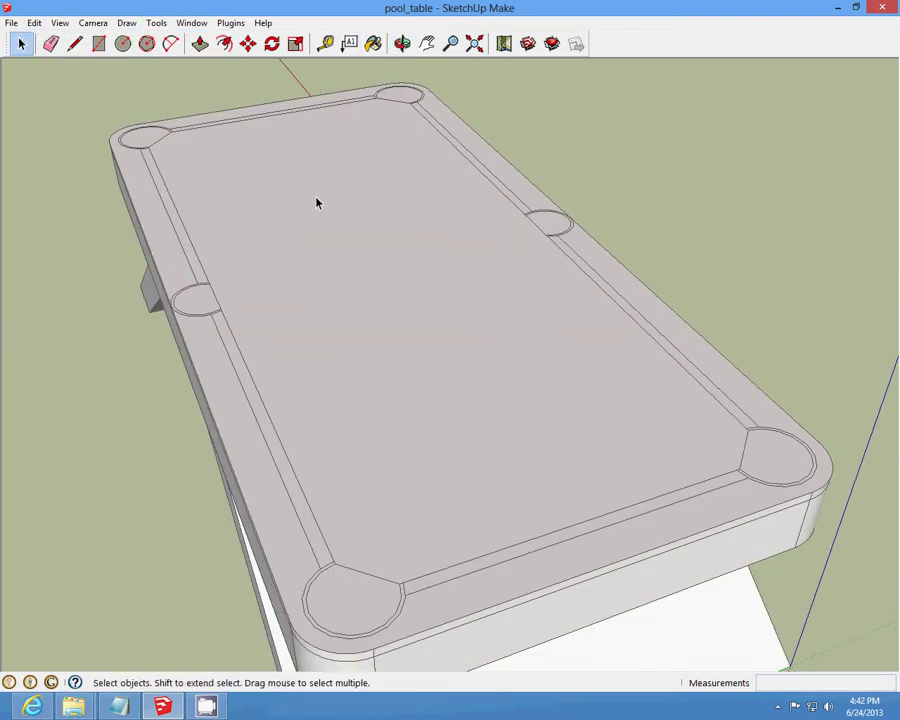
left_click(316, 198)
left_click(200, 43)
left_click_drag(350, 224, 345, 237)
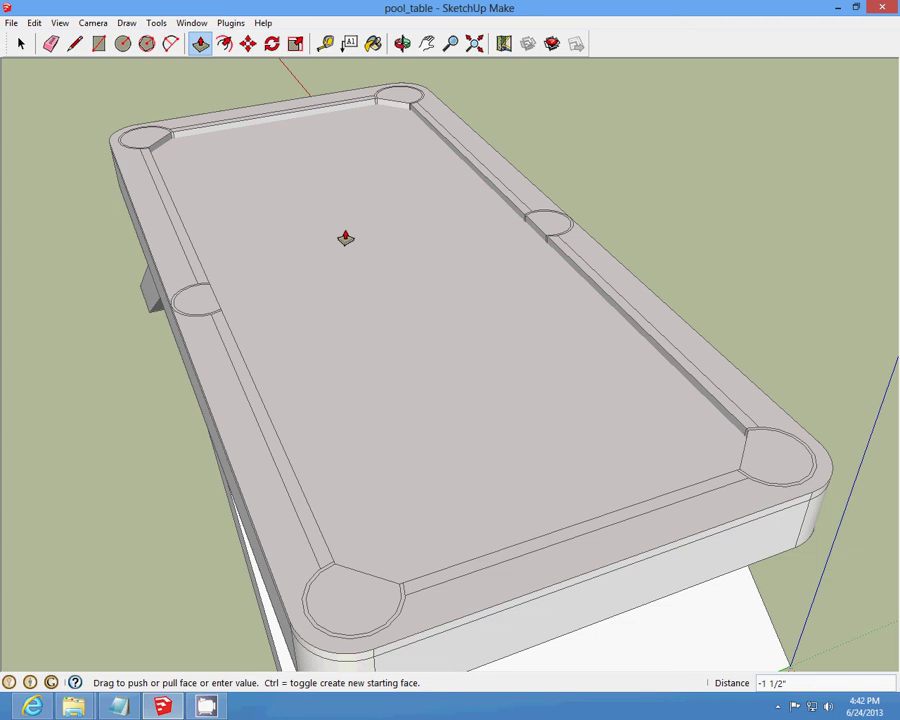
left_click(345, 237)
- Orbit to view the recess from the other side, then use the File menu and taskbar
left_click(403, 43)
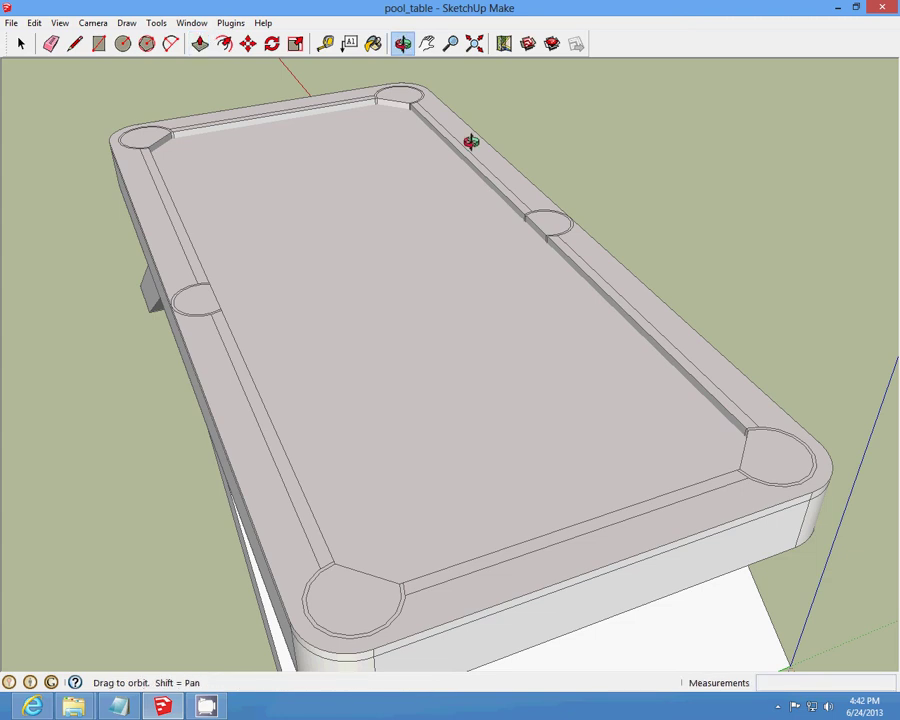
mouse_move(472, 141)
left_mouse_down()
mouse_move(231, 110)
mouse_move(93, 121)
left_mouse_up()
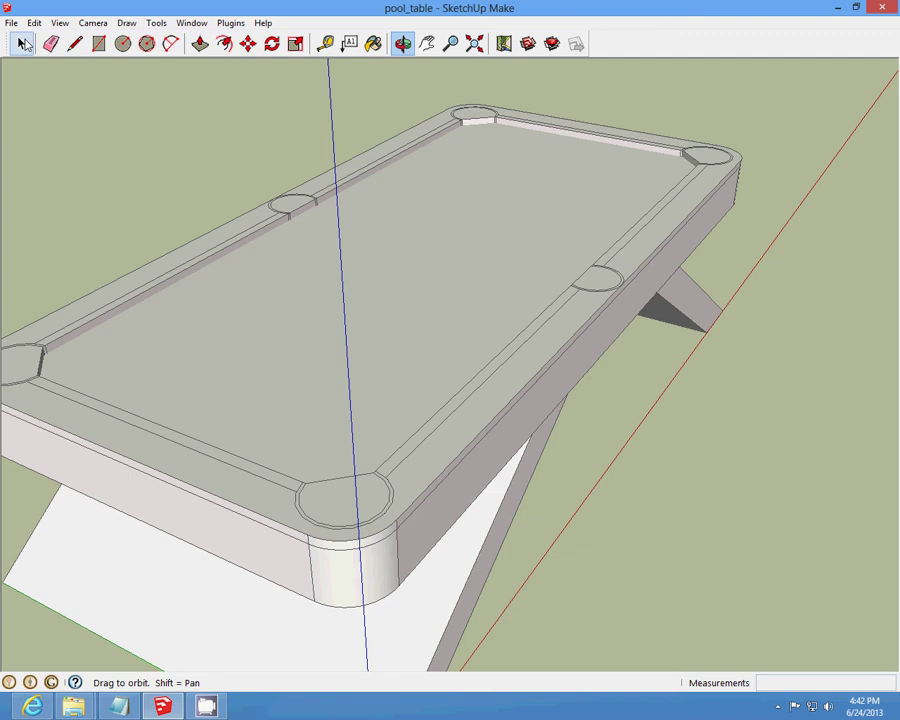
left_click(12, 23)
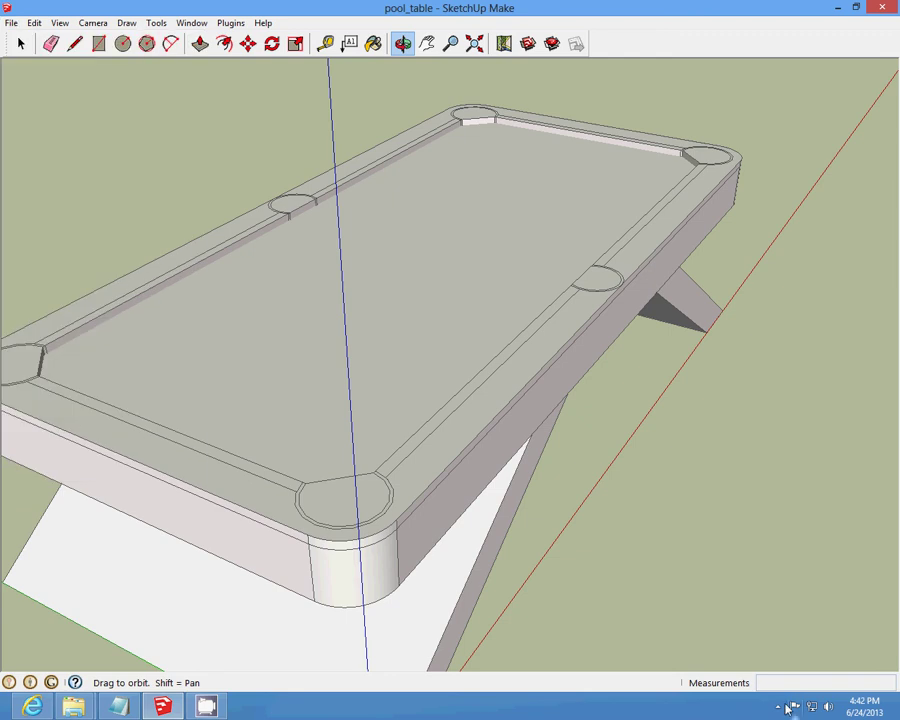
left_click(775, 708)
right_click(762, 630)
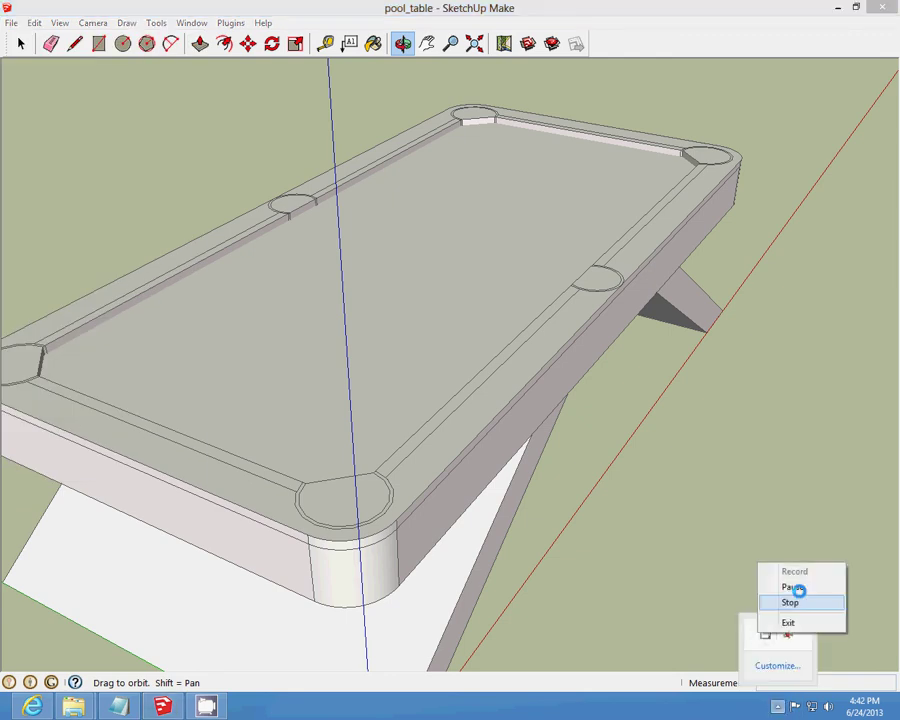
left_click(786, 598)
- Select the felt face and push it down 1 1/2" with Push/Pull (P)
left_click(313, 236)
key("p")
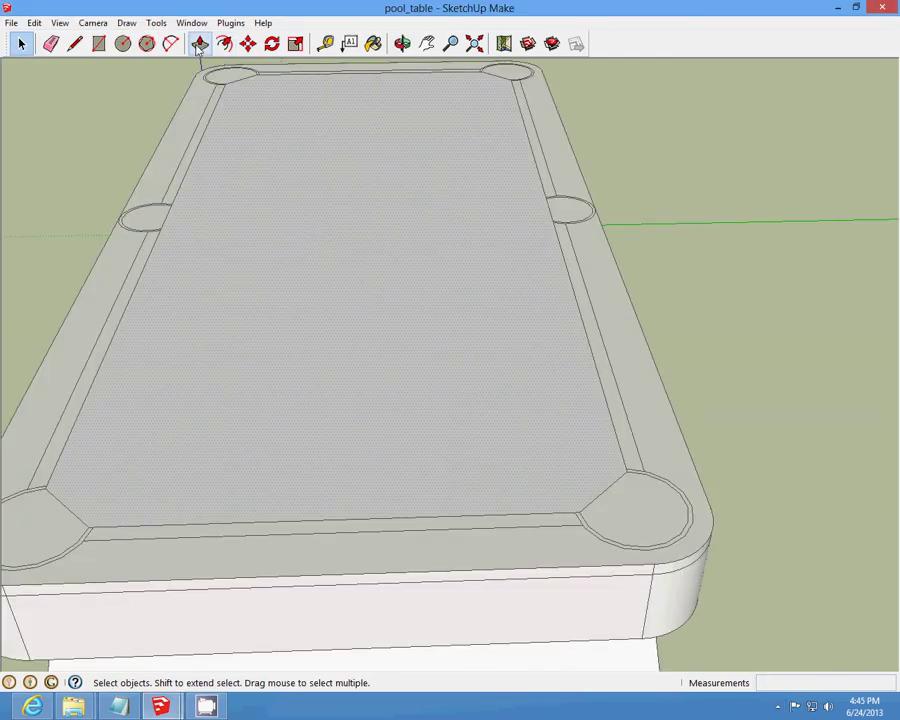
left_click(316, 193)
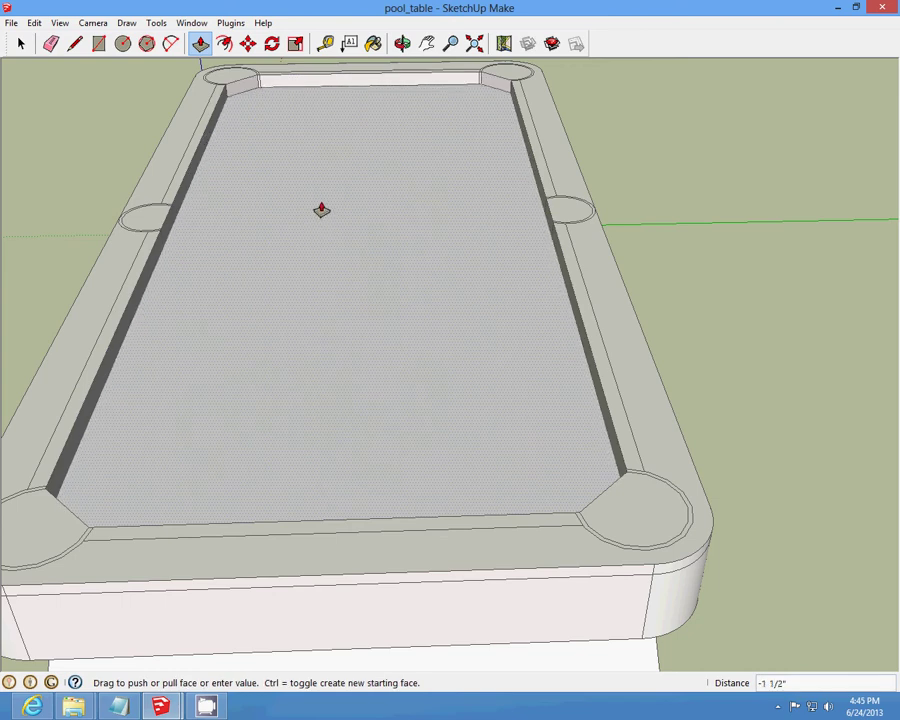
left_click(321, 210)
- Orbit to a low angle showing the legs and zoom toward a corner pocket
left_click(401, 44)
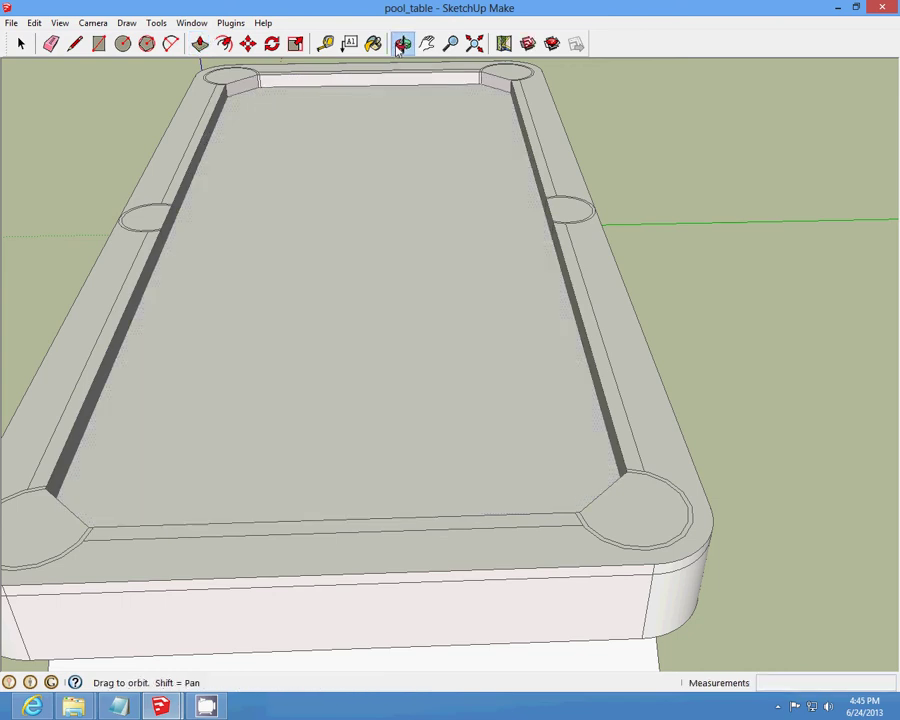
mouse_move(400, 62)
left_mouse_down()
mouse_move(398, 72)
mouse_move(667, 124)
mouse_move(240, 347)
left_mouse_up()
scroll(394, 338, "down", 3)
scroll(256, 216, "up", 3)
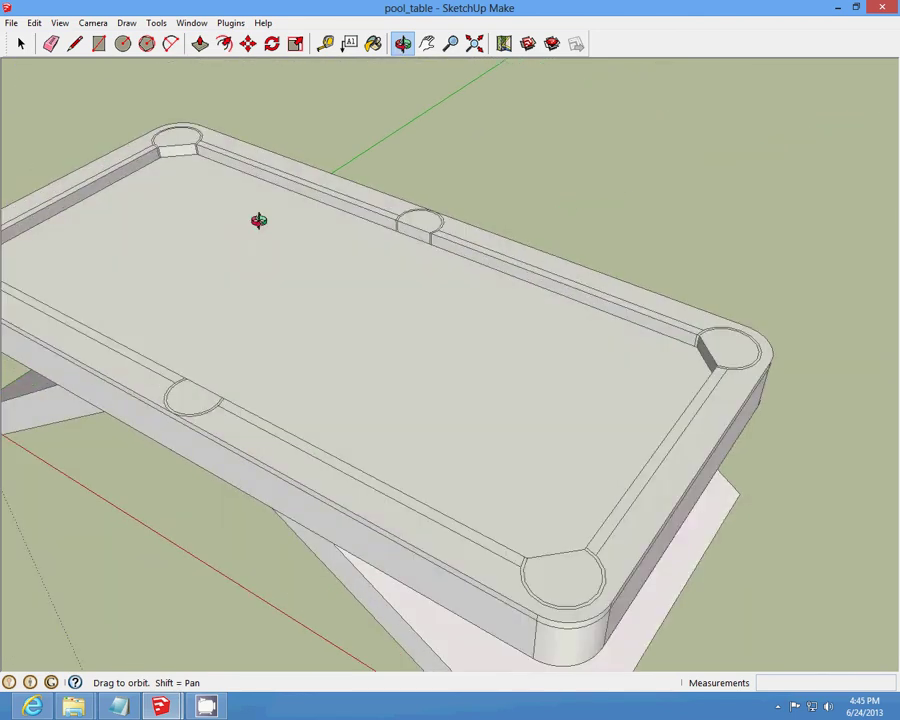
scroll(154, 168, "up", 2)
scroll(31, 215, "up", 3)
left_click(21, 44)
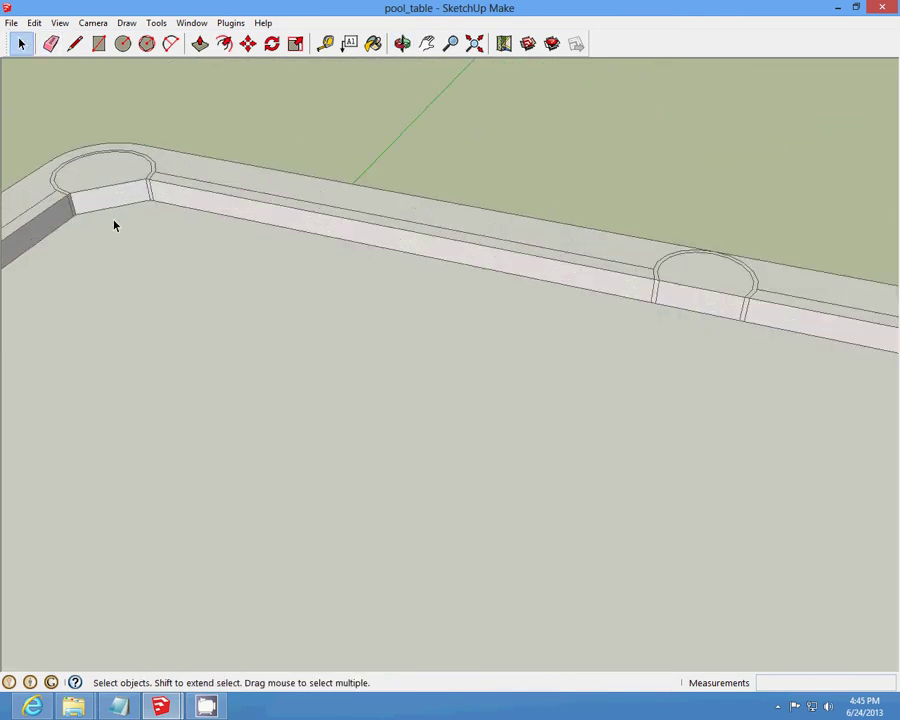
middle_click_drag(115, 223, 95, 170)
left_click(200, 44)
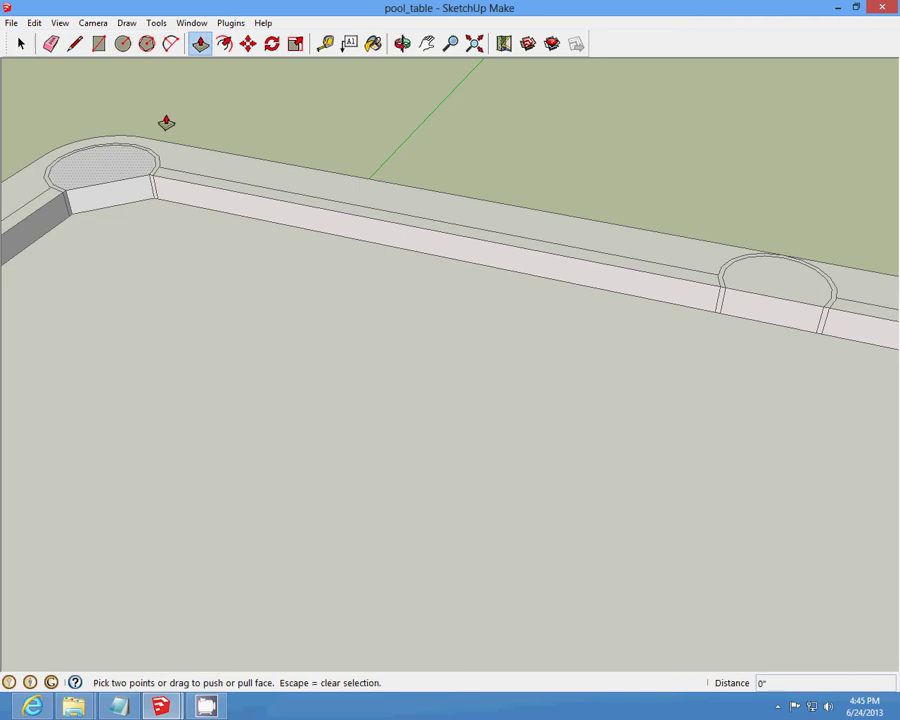
- Push the corner, middle and opposite corner pocket faces down into the table
left_click_drag(110, 162, 120, 202)
scroll(670, 368, "down", 5)
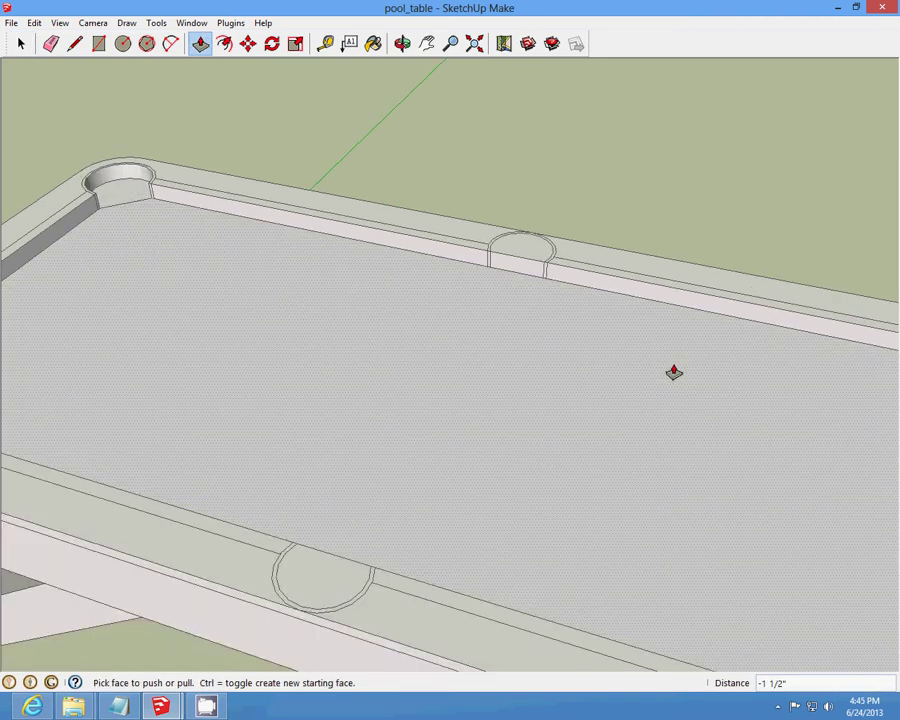
scroll(424, 194, "up", 5)
left_click_drag(424, 196, 428, 221)
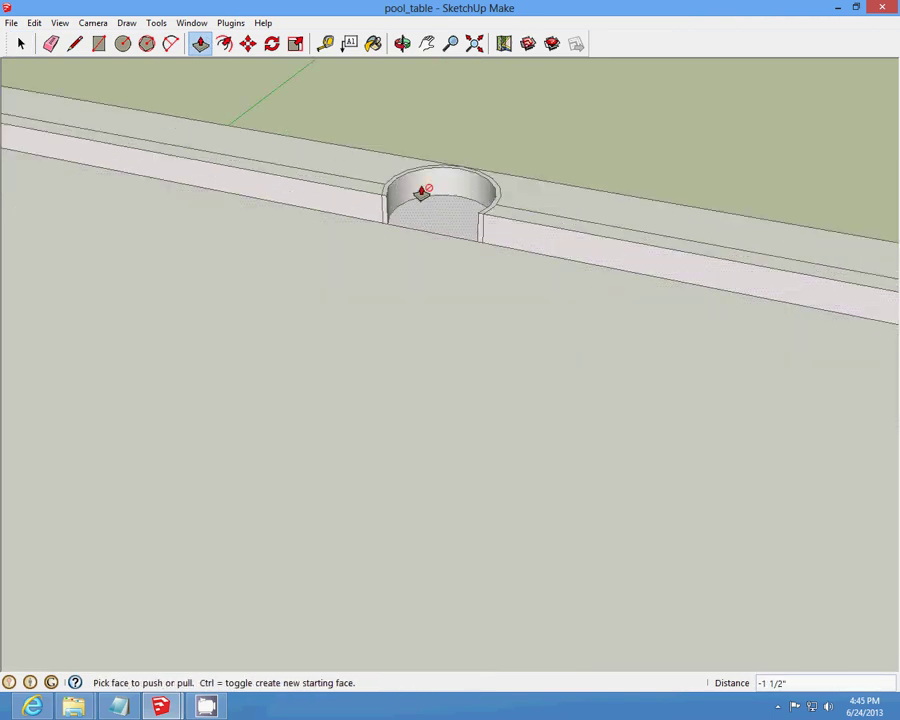
scroll(560, 227, "down", 5)
scroll(828, 260, "up", 4)
left_click_drag(828, 260, 821, 284)
- Orbit toward the other corner pocket and push its face down
left_click(402, 45)
scroll(467, 297, "down", 5)
left_click_drag(467, 297, 560, 317)
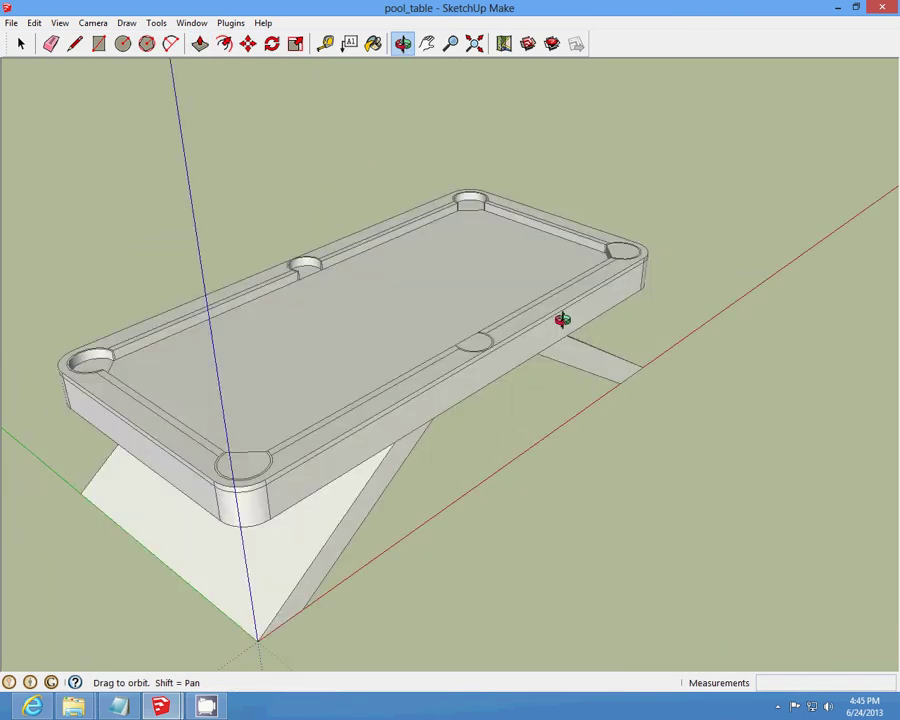
scroll(682, 333, "up", 4)
left_click_drag(682, 333, 485, 157)
scroll(485, 157, "up", 2)
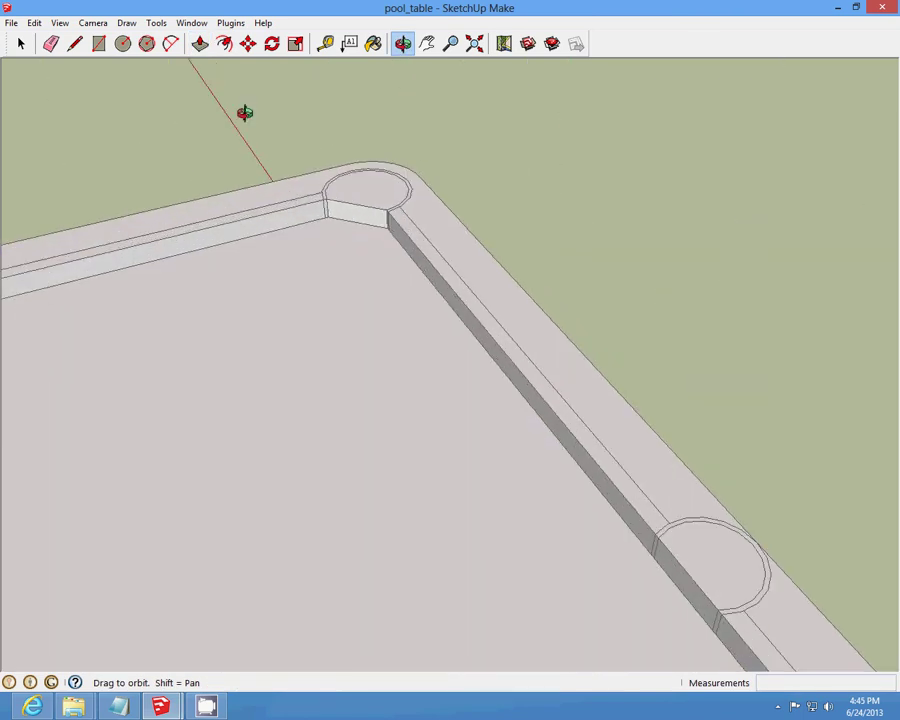
left_click(199, 43)
left_click_drag(366, 194, 371, 213)
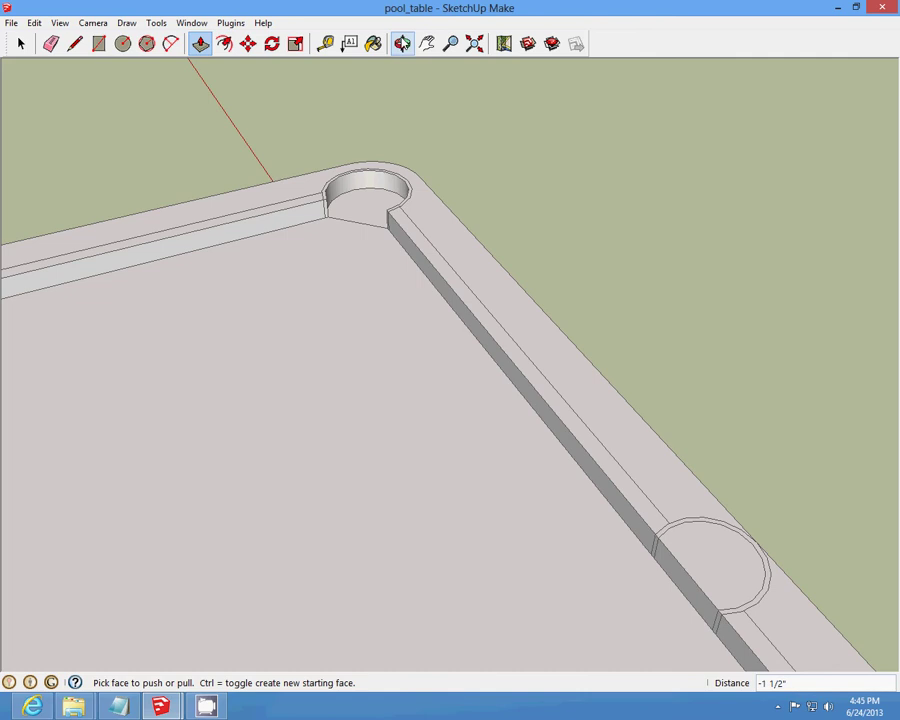
- Orbit to show more of the table and sink another pocket circle into a hole
left_click(402, 43)
mouse_move(440, 250)
left_mouse_down()
mouse_move(412, 199)
mouse_move(576, 306)
left_mouse_up()
scroll(412, 199, "down", 5)
scroll(488, 261, "up", 5)
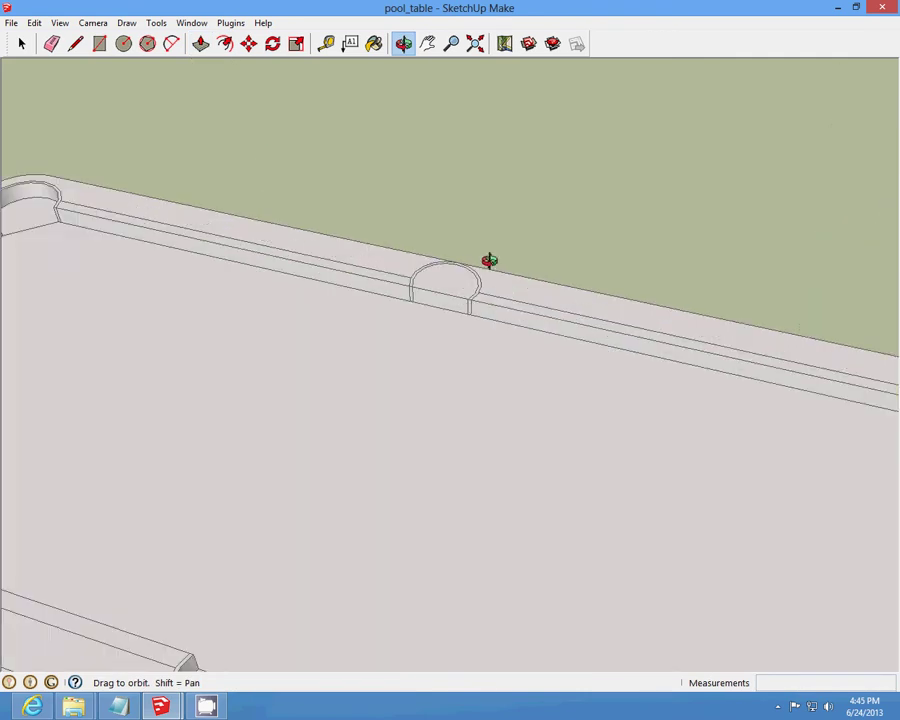
scroll(488, 261, "up", 1)
left_click(205, 47)
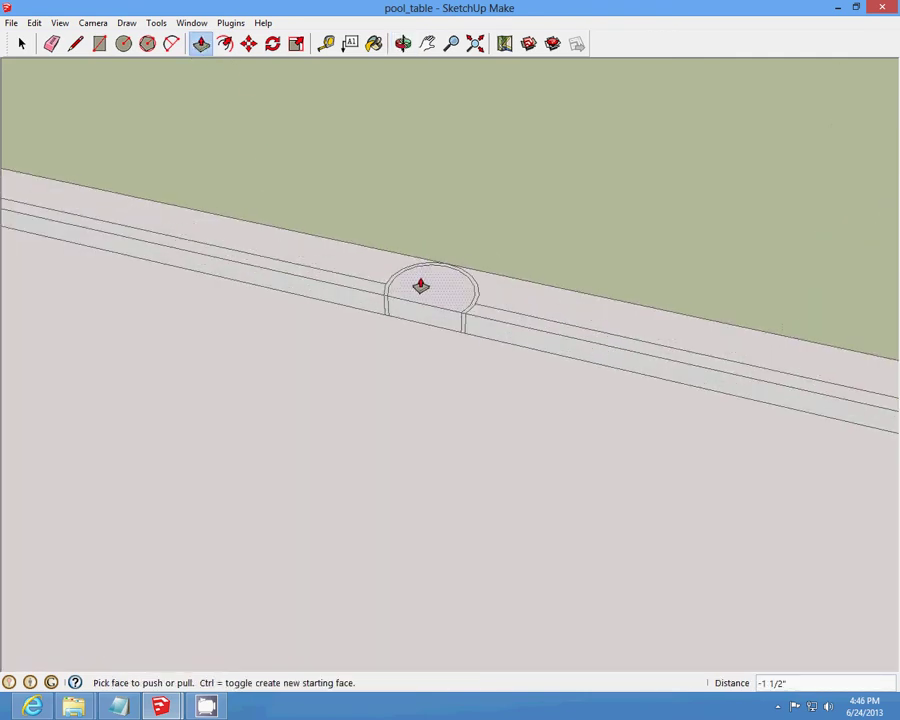
left_click(420, 286)
left_click(422, 306)
- Sink the far corner pocket 1 1/2" into the rail, then use the taskbar
left_click(402, 43)
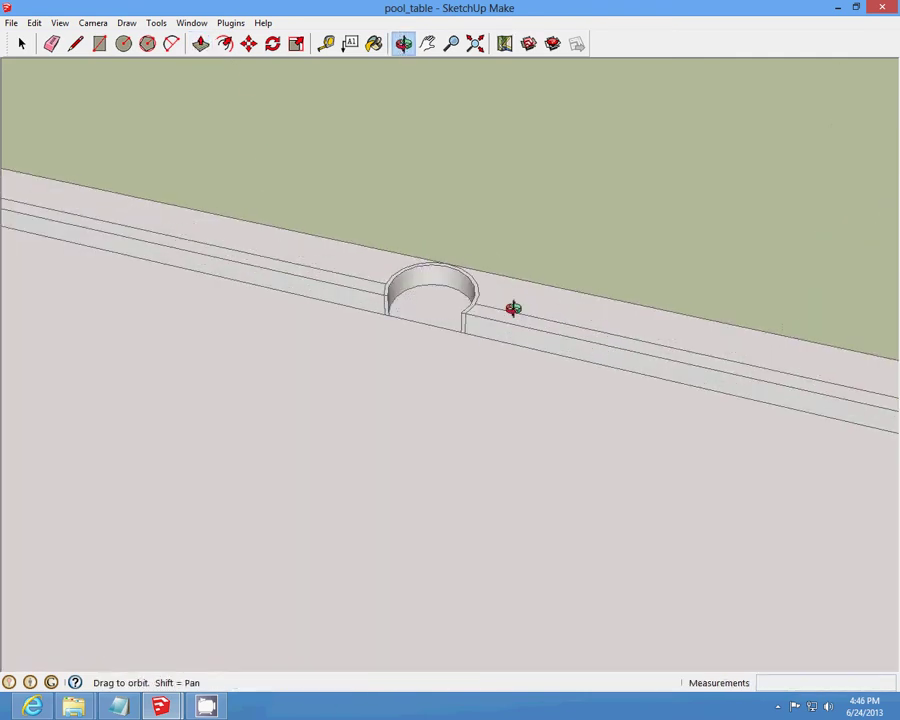
scroll(513, 308, "down", 5)
scroll(522, 173, "up", 5)
scroll(424, 243, "up", 1)
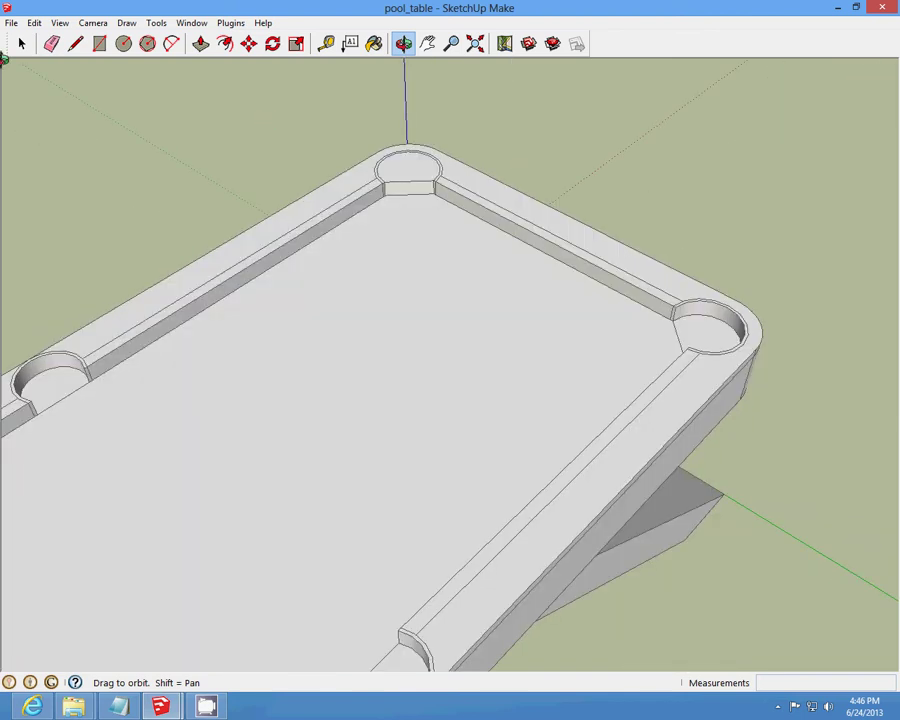
left_click(21, 43)
scroll(421, 175, "up", 2)
left_click(200, 43)
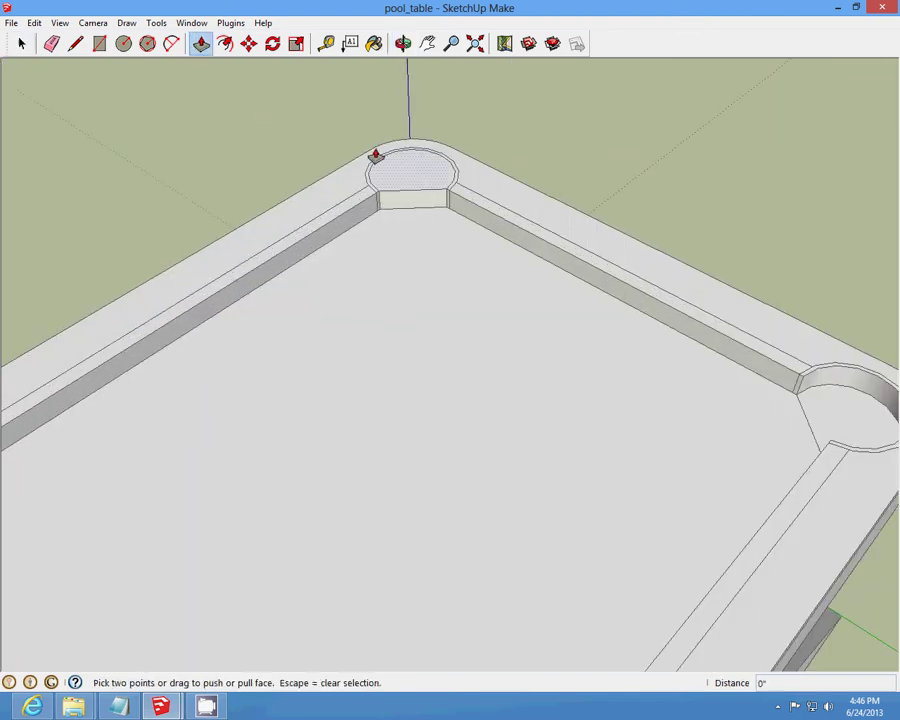
left_click(398, 174)
left_click(398, 188)
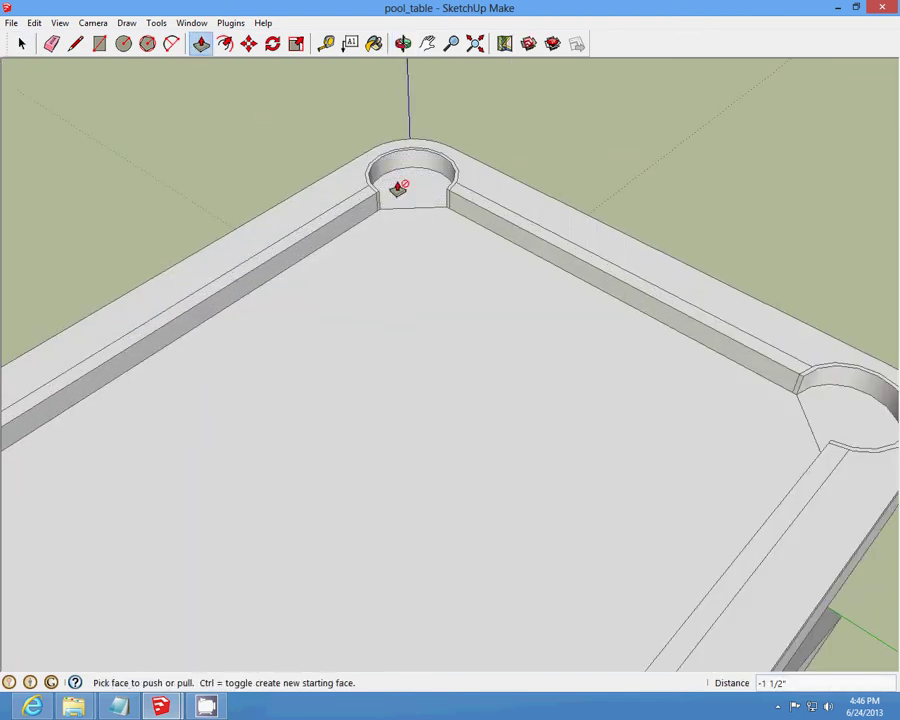
left_click(777, 706)
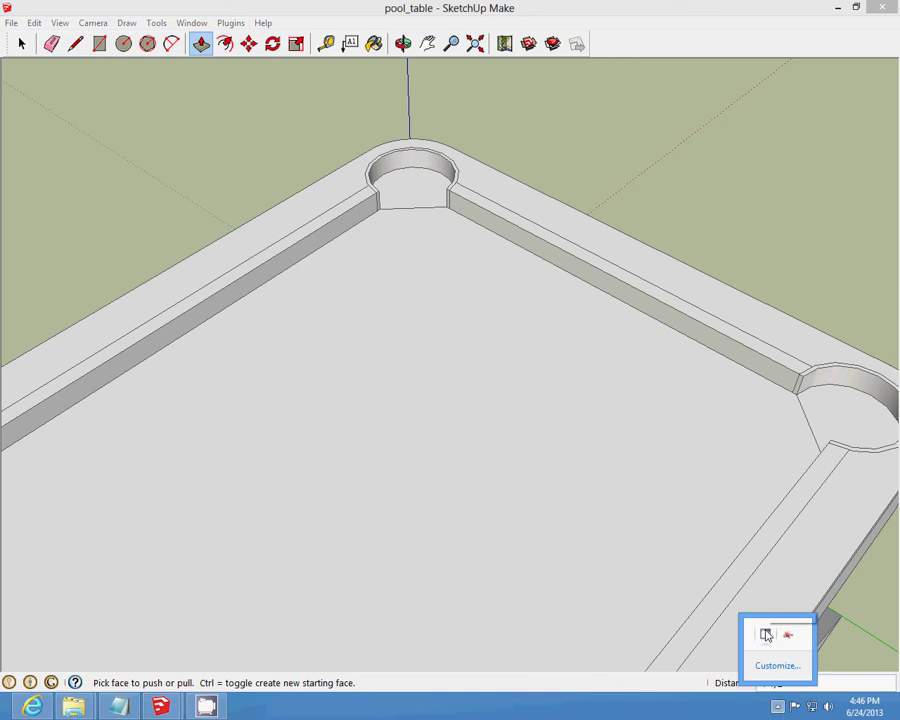
right_click(766, 634)
left_click(803, 583)
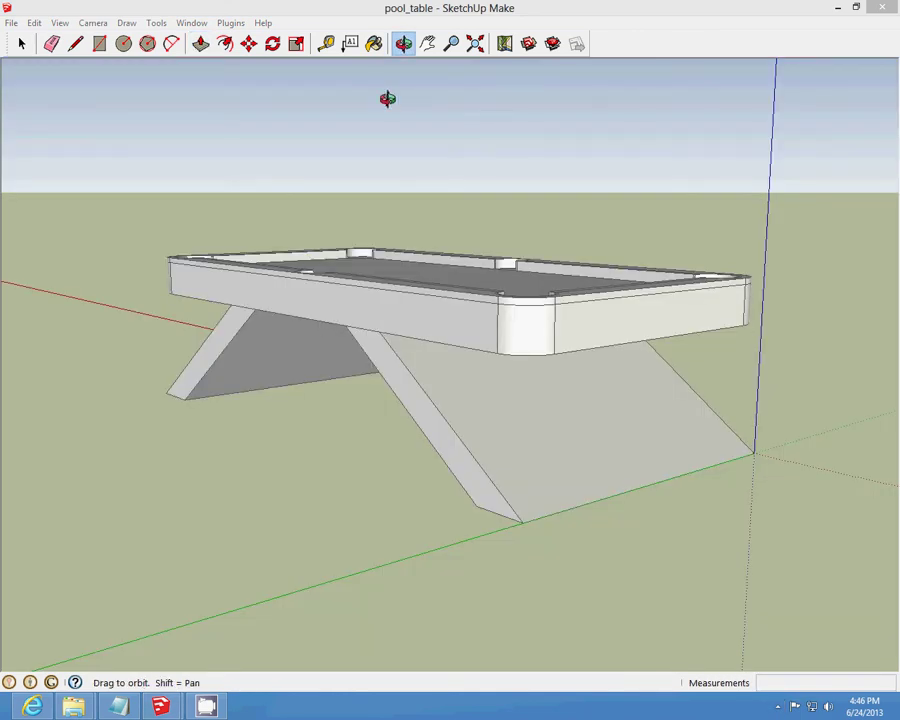
- Orbit over the table and push the first diagonal leg face inward
mouse_move(422, 205)
left_mouse_down()
mouse_move(368, 412)
mouse_move(398, 324)
mouse_move(536, 445)
mouse_move(528, 348)
mouse_move(514, 390)
mouse_move(599, 340)
mouse_move(575, 343)
left_mouse_up()
left_click(22, 43)
scroll(374, 354, "up", 3)
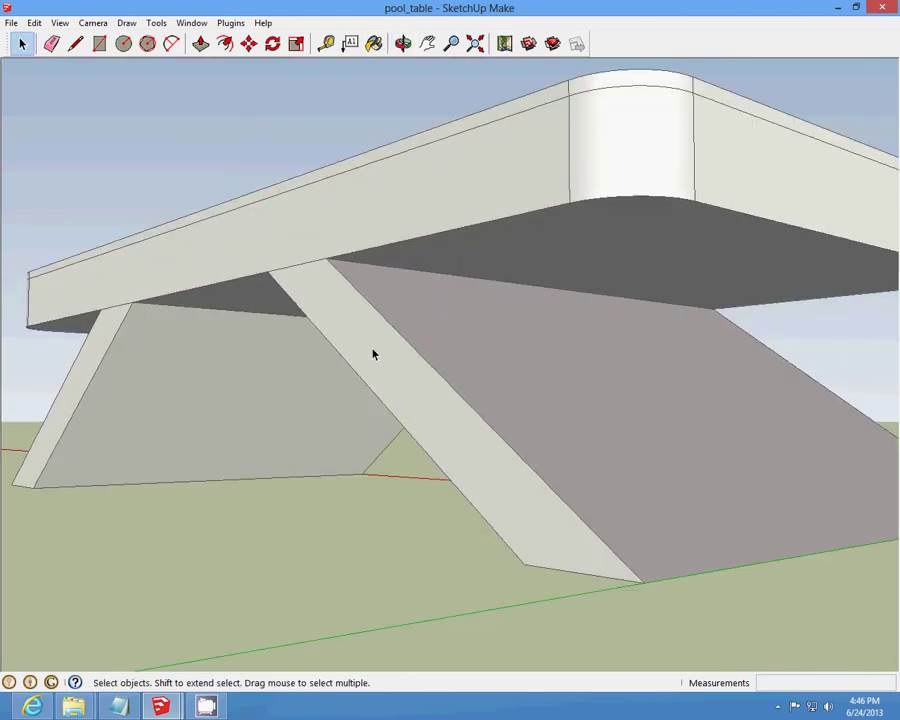
scroll(374, 354, "up", 2)
left_click(200, 43)
mouse_move(321, 317)
left_mouse_down()
mouse_move(356, 349)
mouse_move(404, 347)
left_mouse_up()
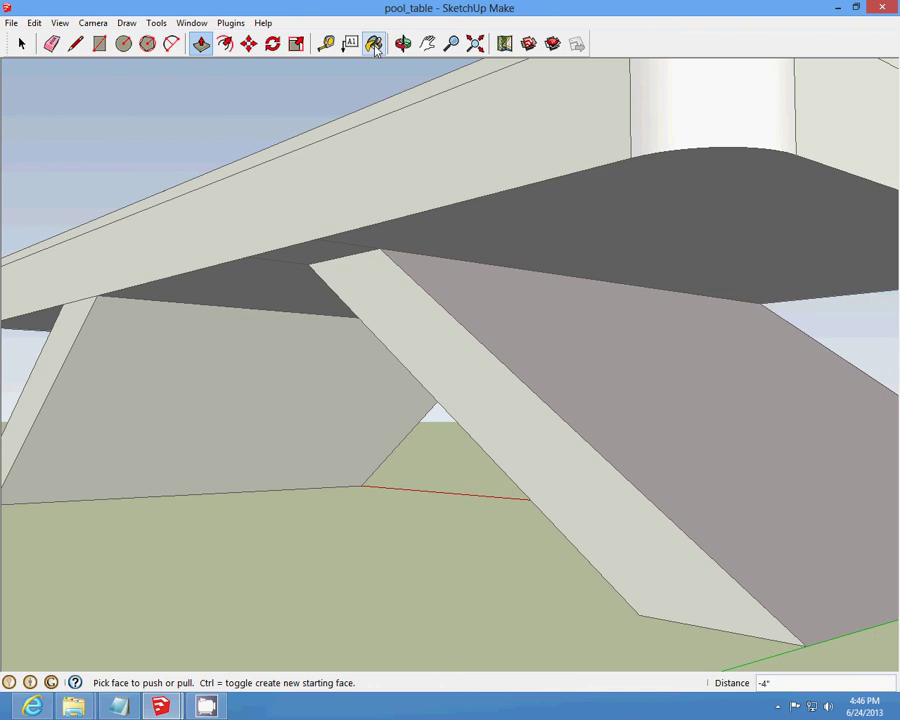
- From a side view, push the light leg strip inward
left_click(402, 43)
mouse_move(396, 136)
left_mouse_down()
mouse_move(296, 486)
mouse_move(261, 443)
mouse_move(153, 460)
mouse_move(568, 428)
mouse_move(478, 428)
mouse_move(400, 380)
left_mouse_up()
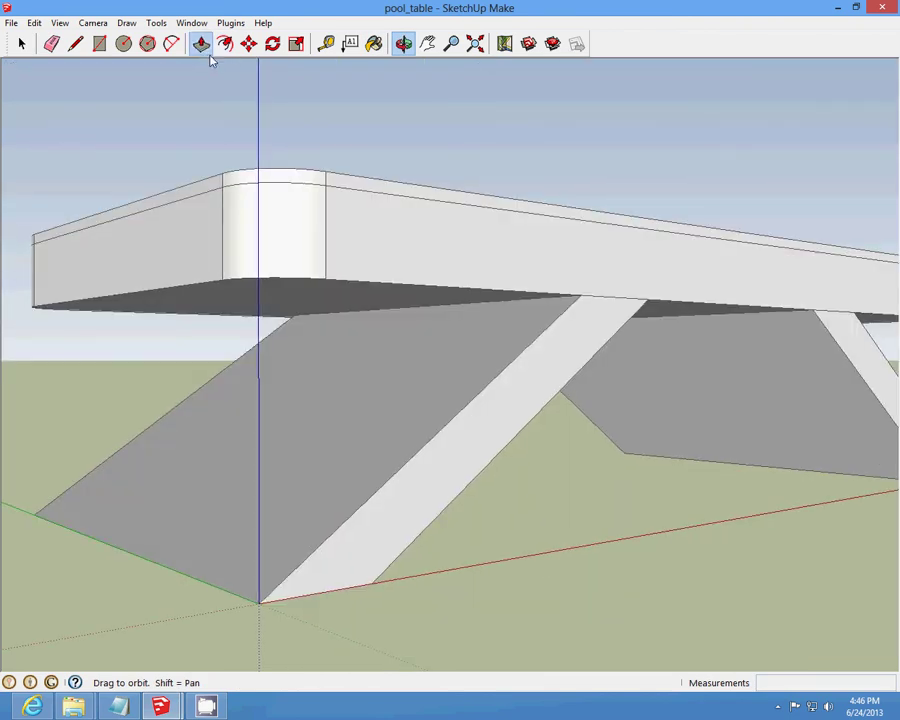
left_click(201, 43)
scroll(571, 386, "up", 1)
left_click_drag(568, 380, 521, 368)
- Orbit out and push the next diagonal leg strip in about 4 inches
key("o")
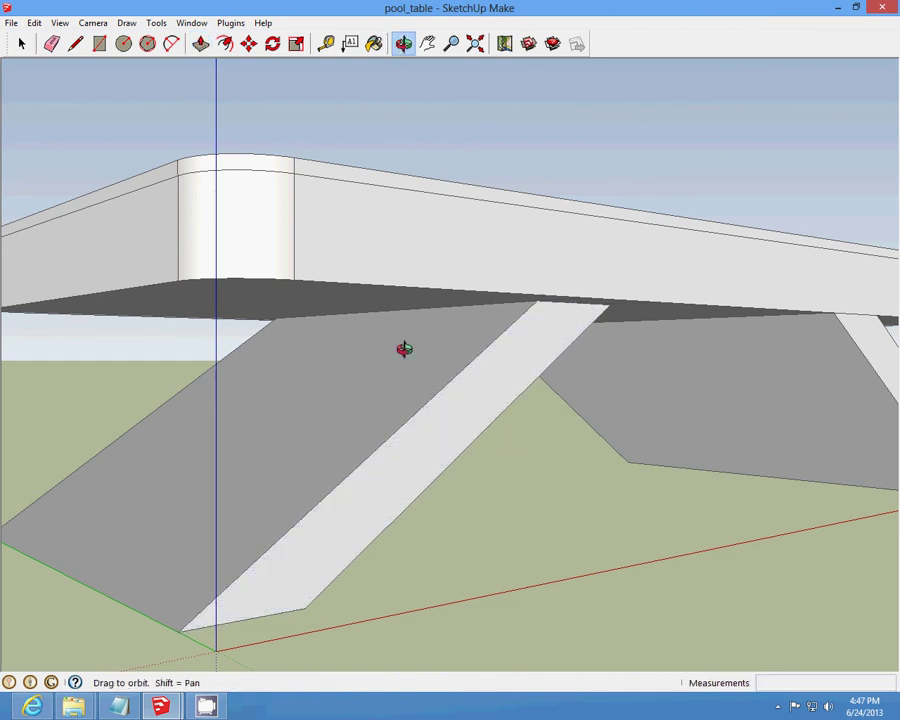
mouse_move(400, 348)
left_mouse_down()
mouse_move(400, 402)
mouse_move(417, 452)
left_mouse_up()
scroll(350, 394, "up", 3)
scroll(414, 344, "up", 3)
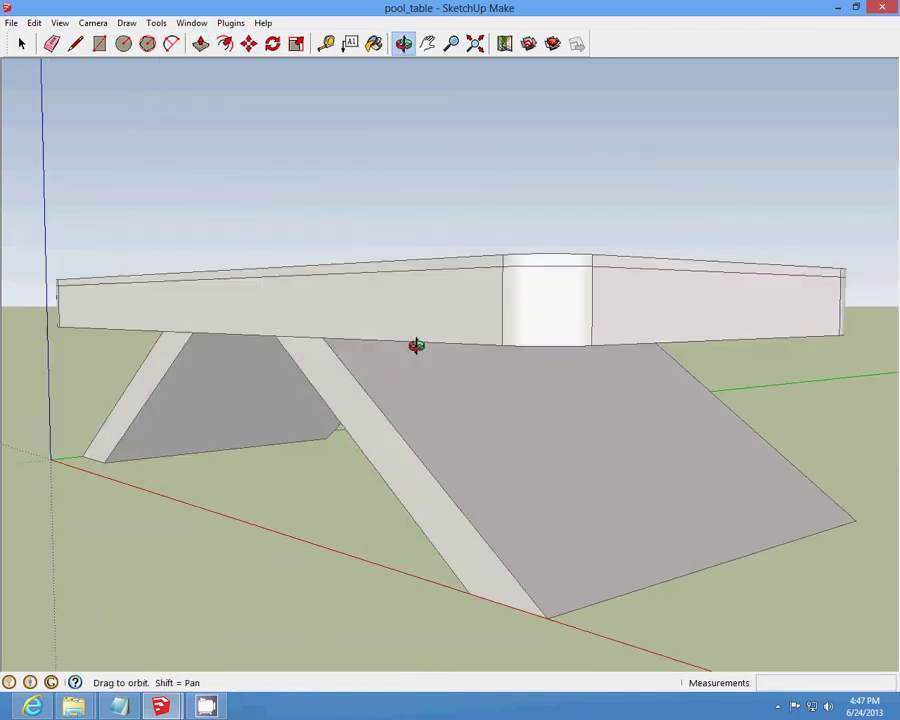
scroll(486, 340, "up", 3)
left_click(19, 45)
scroll(350, 368, "up", 1)
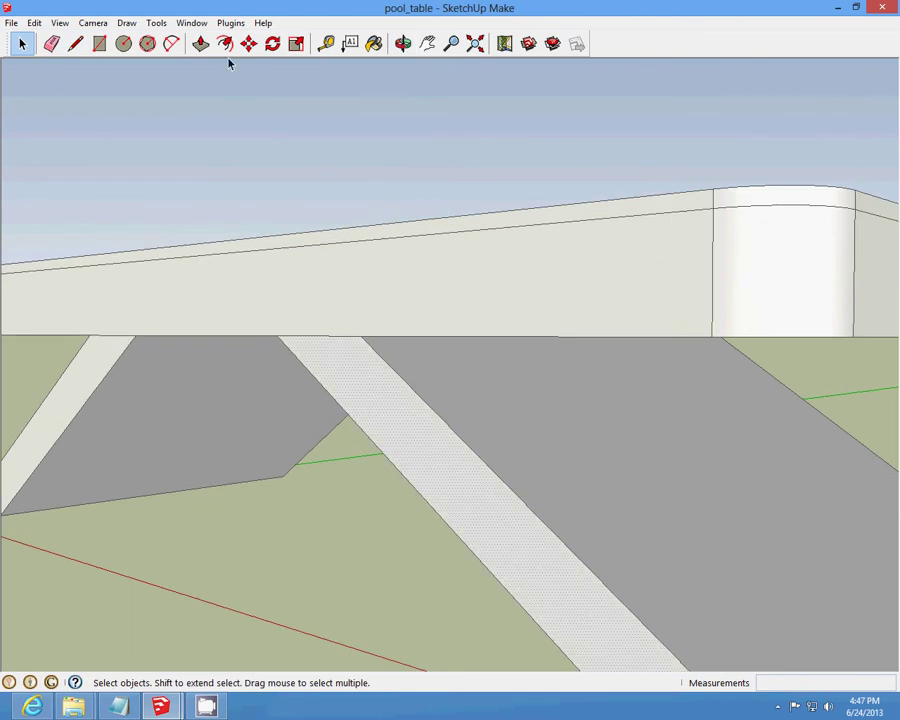
left_click(200, 43)
left_click(392, 440)
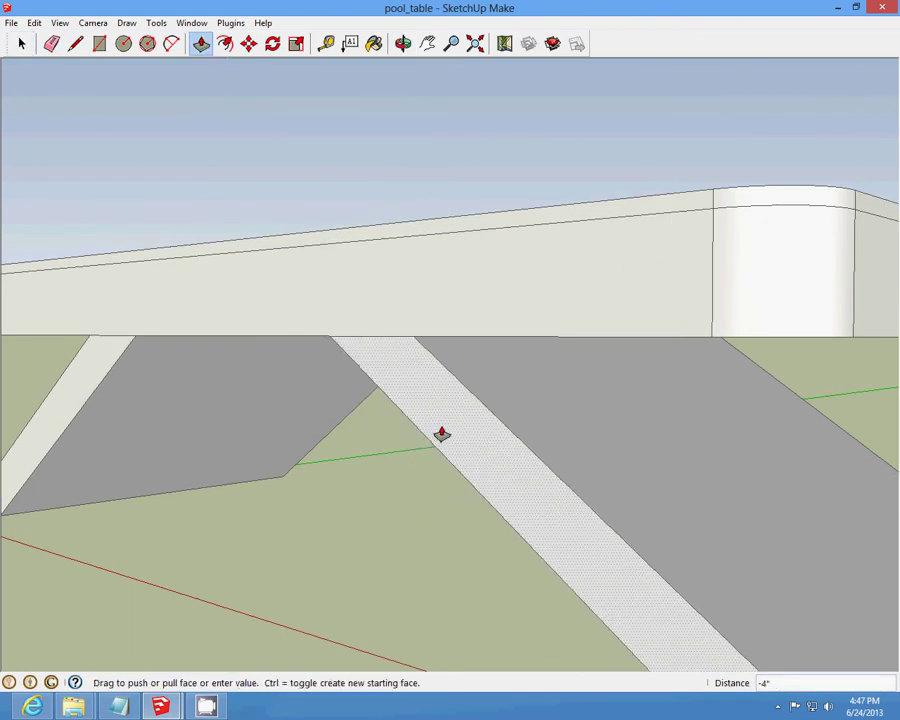
- Orbit to the other side and push the other diagonal leg strip inward
left_click(441, 434)
left_click(403, 43)
mouse_move(398, 82)
left_mouse_down()
mouse_move(486, 356)
mouse_move(494, 427)
mouse_move(233, 394)
mouse_move(356, 342)
left_mouse_up()
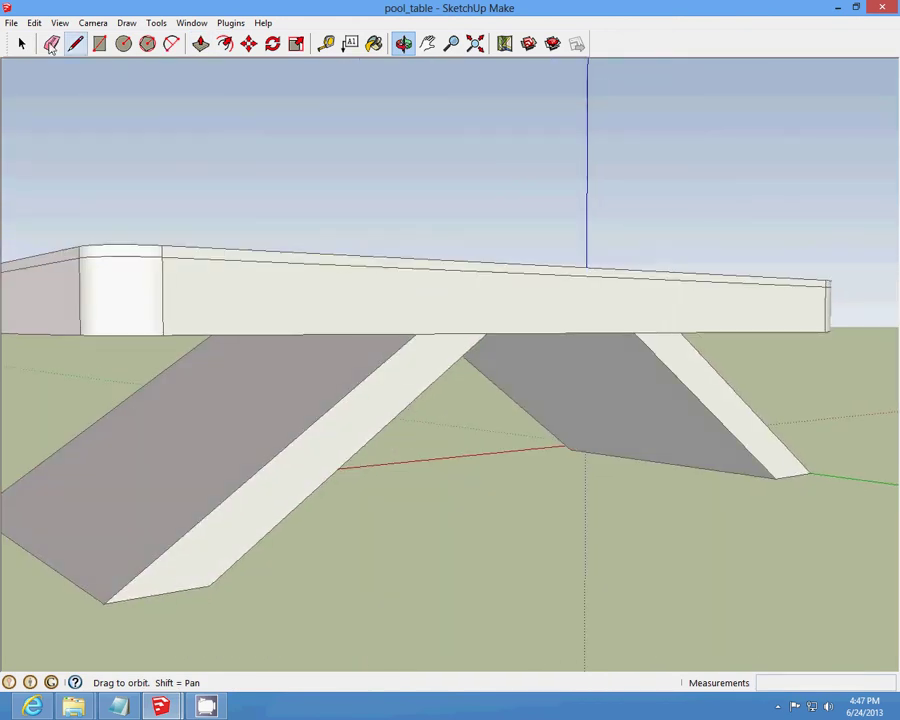
left_click(21, 43)
scroll(357, 290, "up", 2)
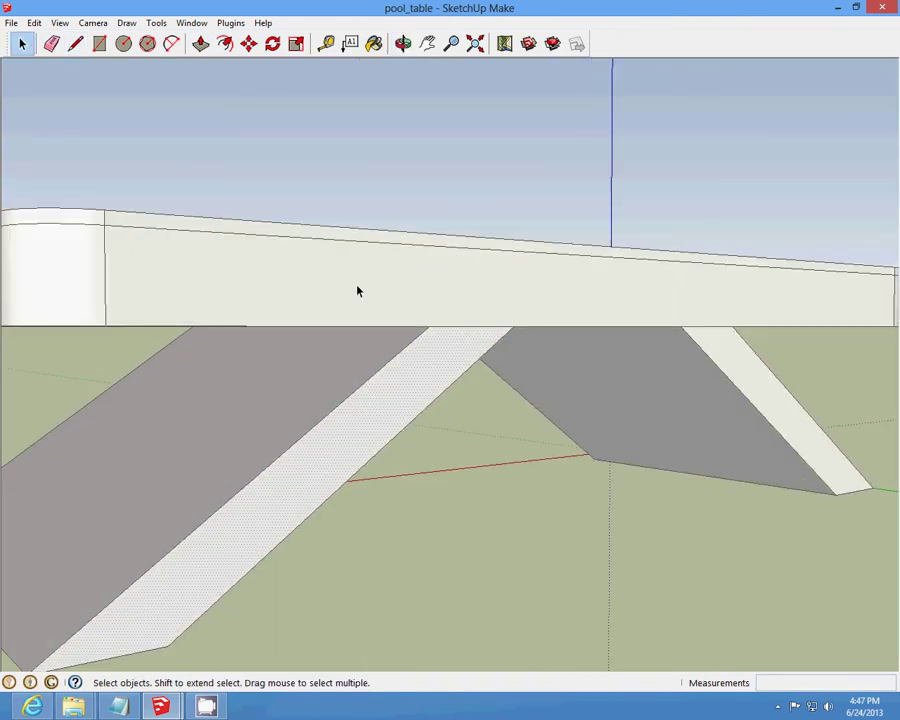
left_click(200, 43)
left_click_drag(402, 398, 367, 396)
left_click(367, 396)
- Choose a File menu command, return to Select, and use the taskbar
left_click(11, 22)
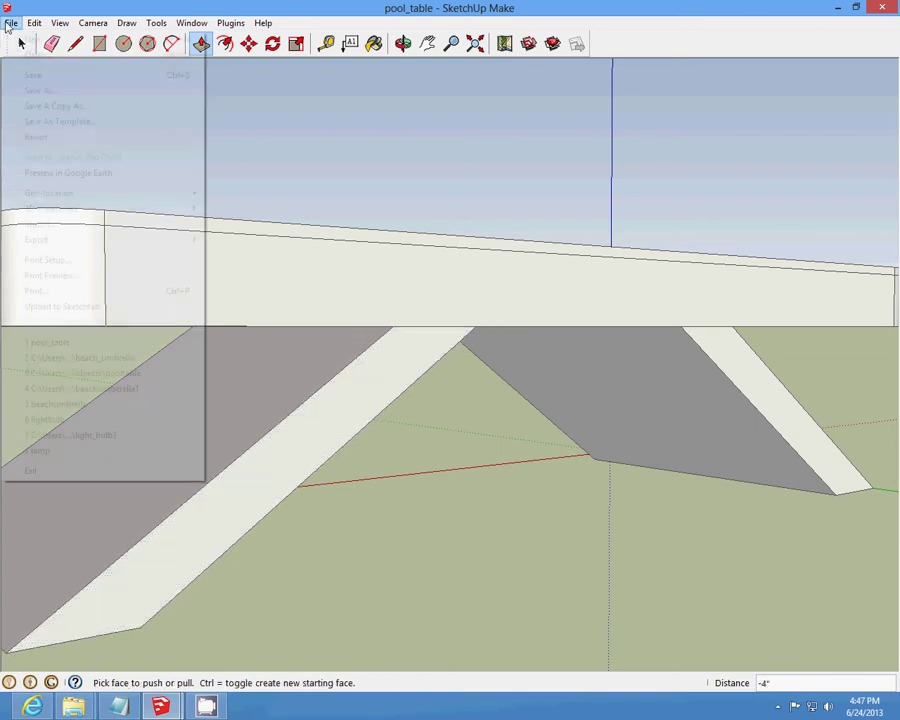
left_click(36, 50)
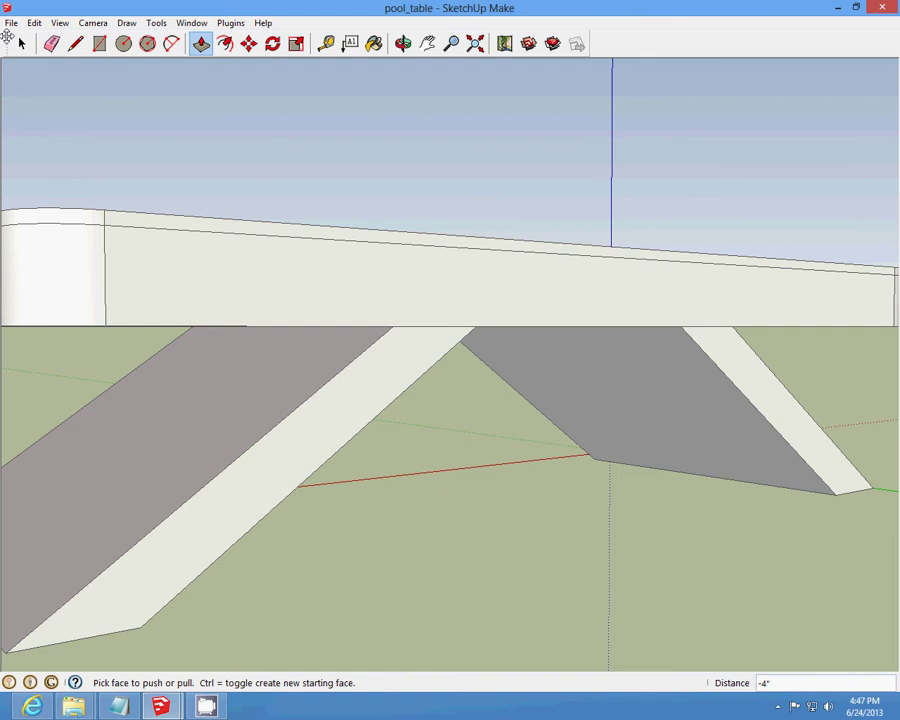
left_click_drag(7, 36, 22, 48)
left_click(18, 45)
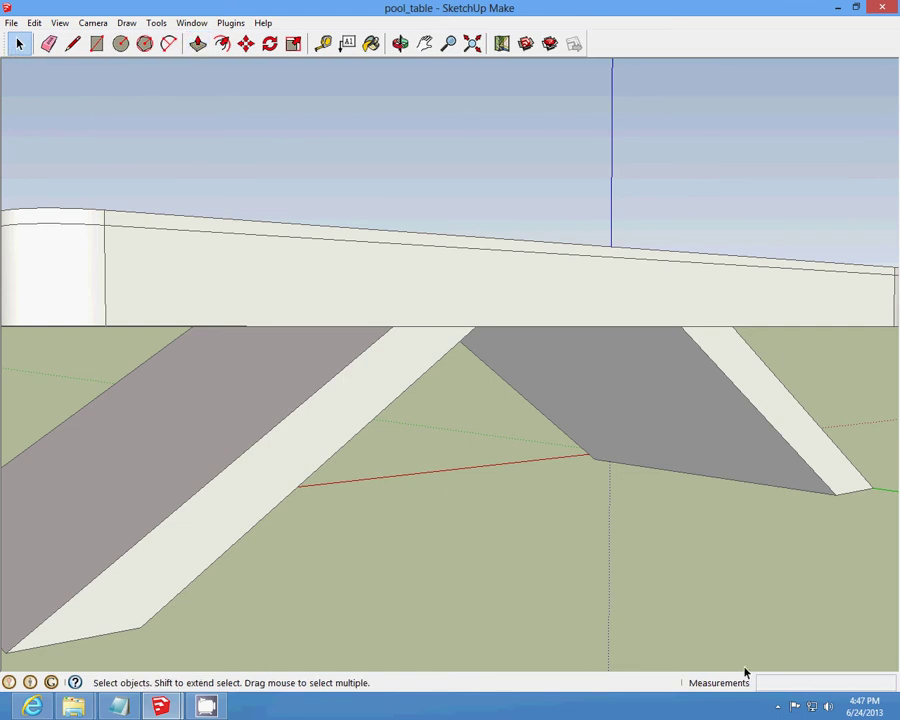
left_click(778, 709)
right_click(764, 633)
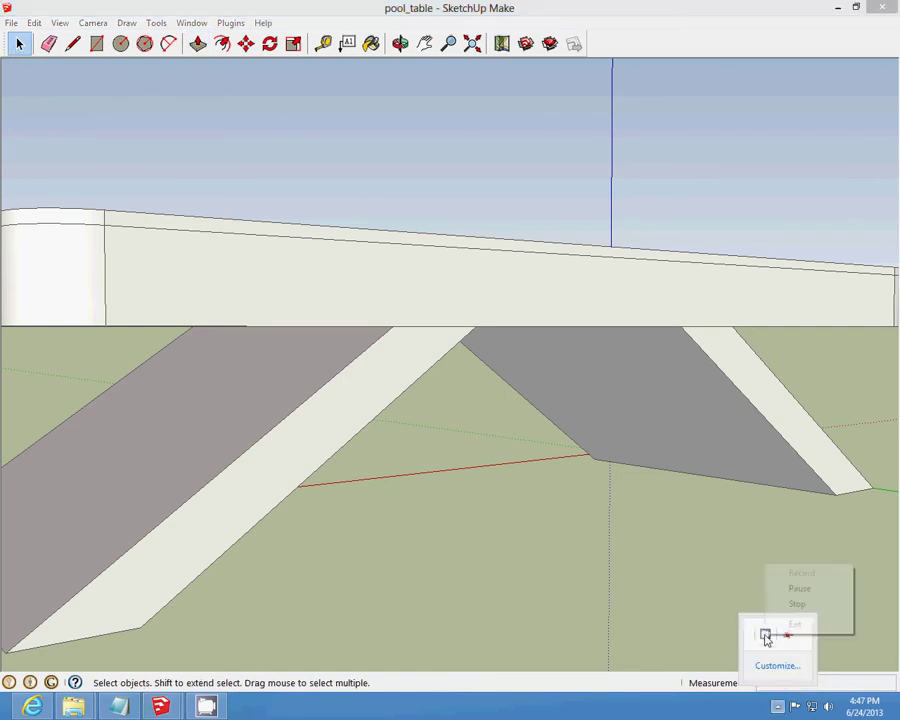
left_click(799, 588)
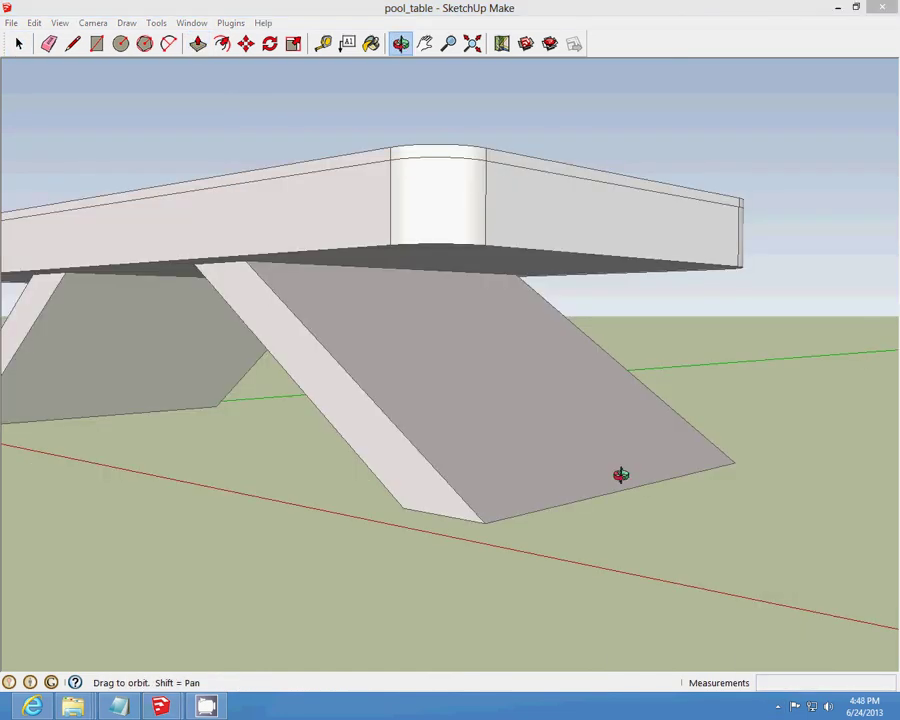
- Cut away the support slab's big front face and two of its bottom edges
mouse_move(607, 469)
left_mouse_down()
mouse_move(528, 508)
mouse_move(545, 470)
left_mouse_up()
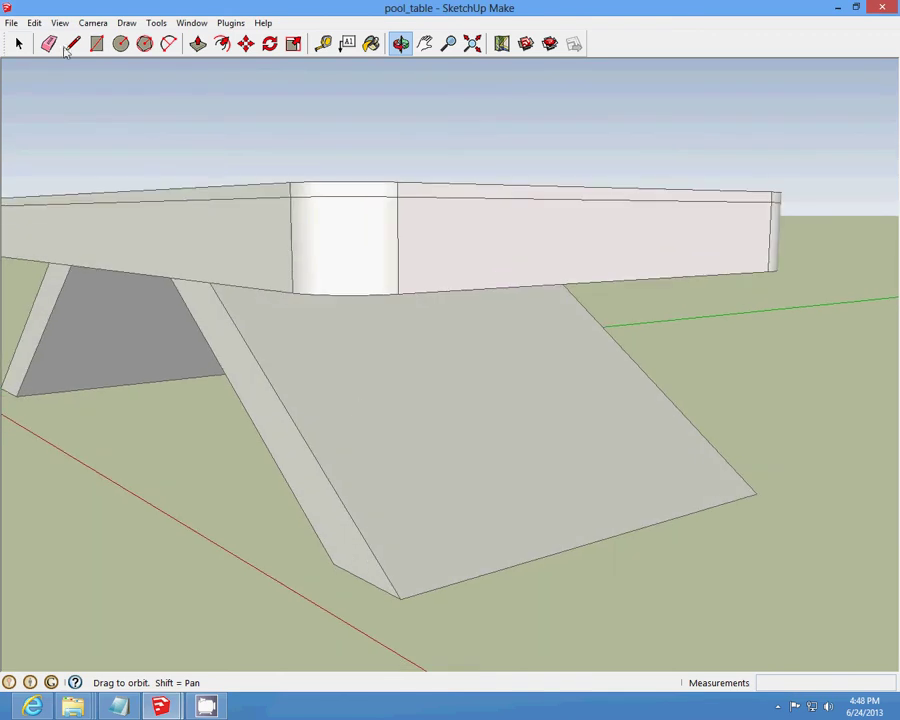
left_click(19, 45)
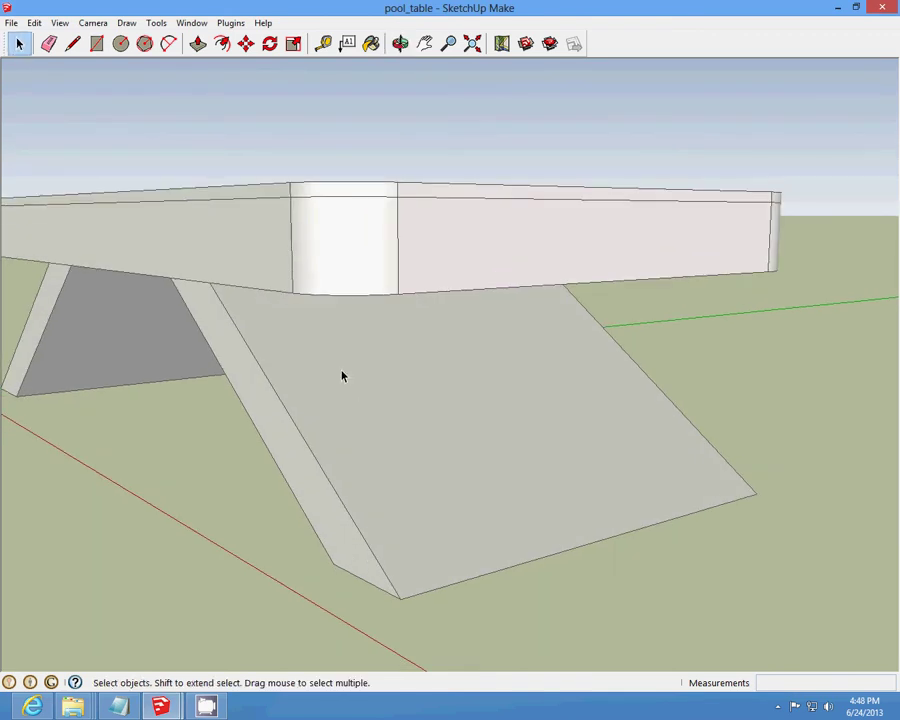
left_click(34, 22)
left_click(52, 75)
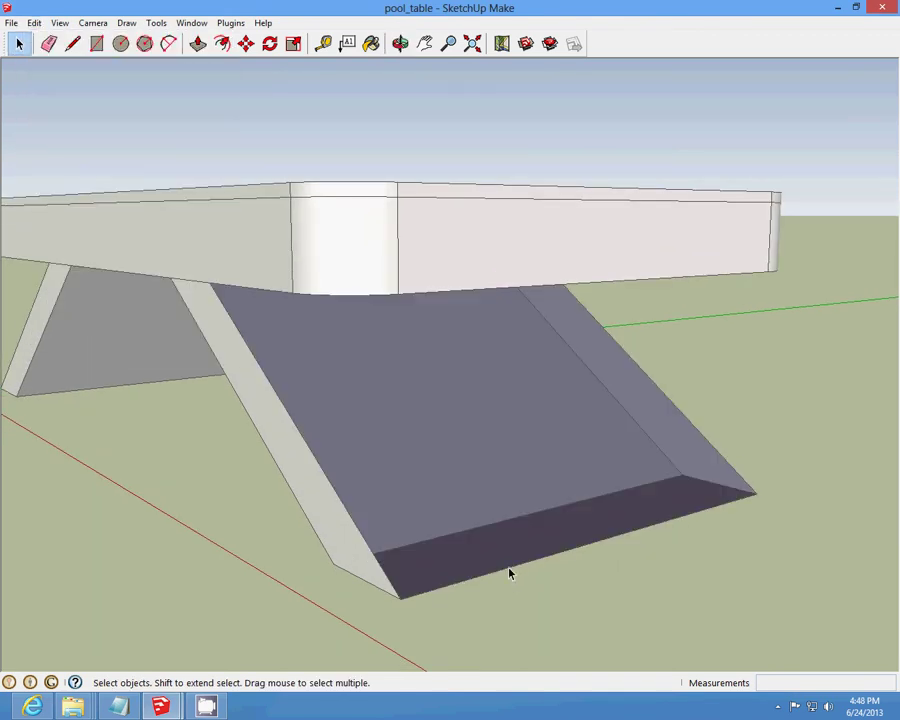
left_click(517, 567)
left_click(34, 22)
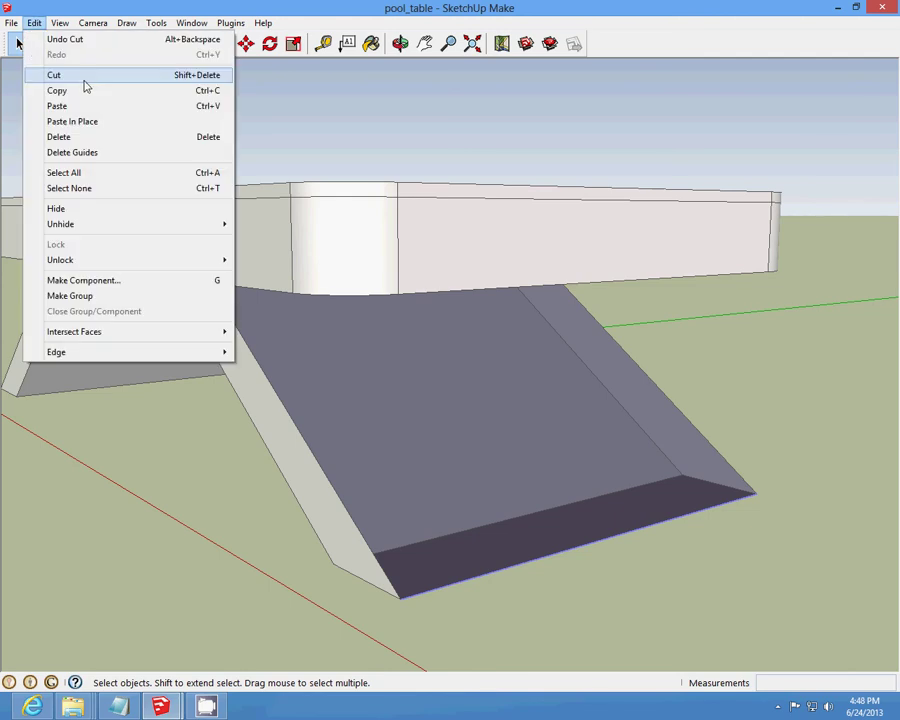
left_click(82, 75)
left_click(467, 535)
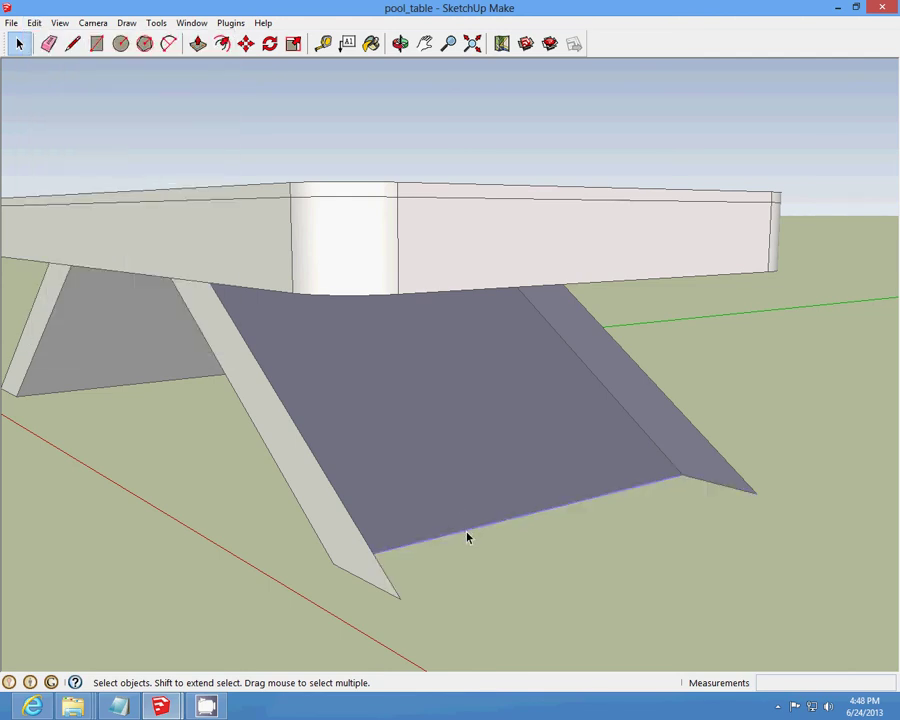
left_click(34, 22)
left_click(68, 80)
- Cut the remaining front-left and adjacent bottom edges of the slab along with their faces
left_click(400, 43)
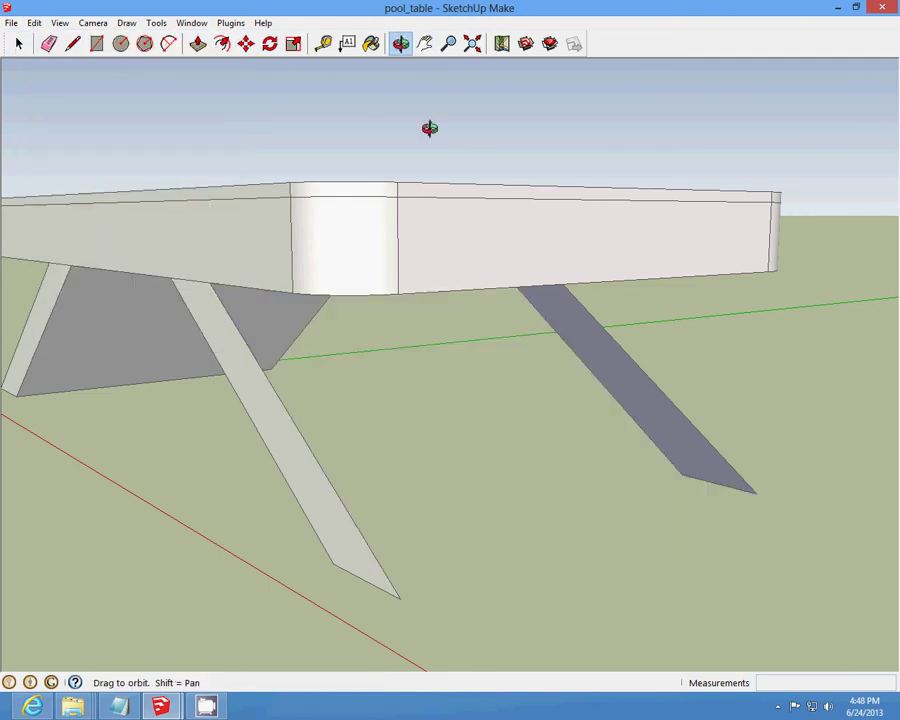
mouse_move(428, 129)
left_mouse_down()
mouse_move(394, 286)
mouse_move(215, 363)
mouse_move(348, 331)
left_mouse_up()
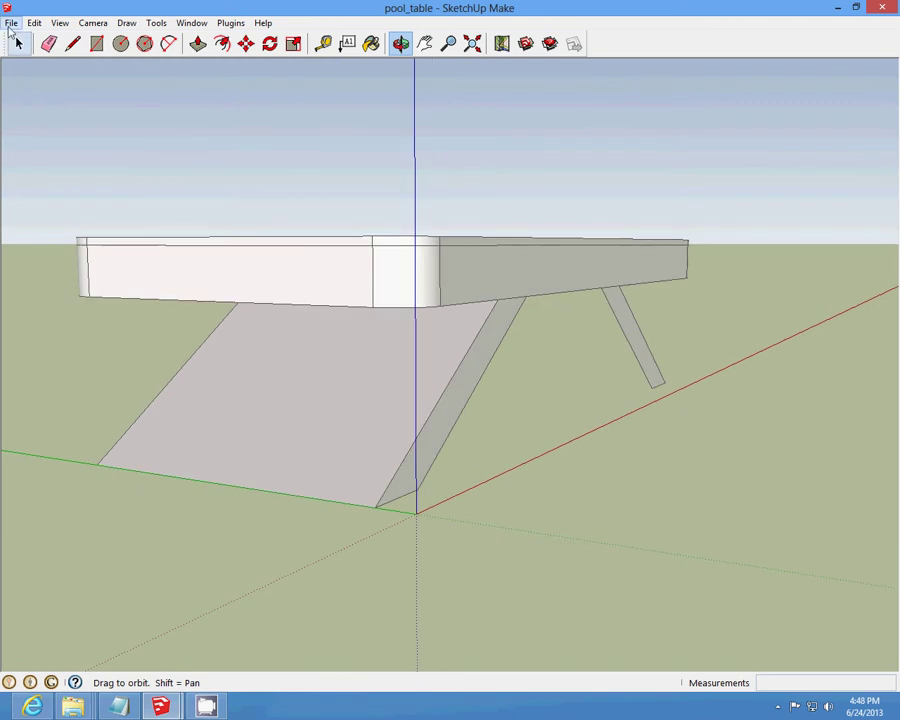
left_click(11, 22)
left_click(18, 43)
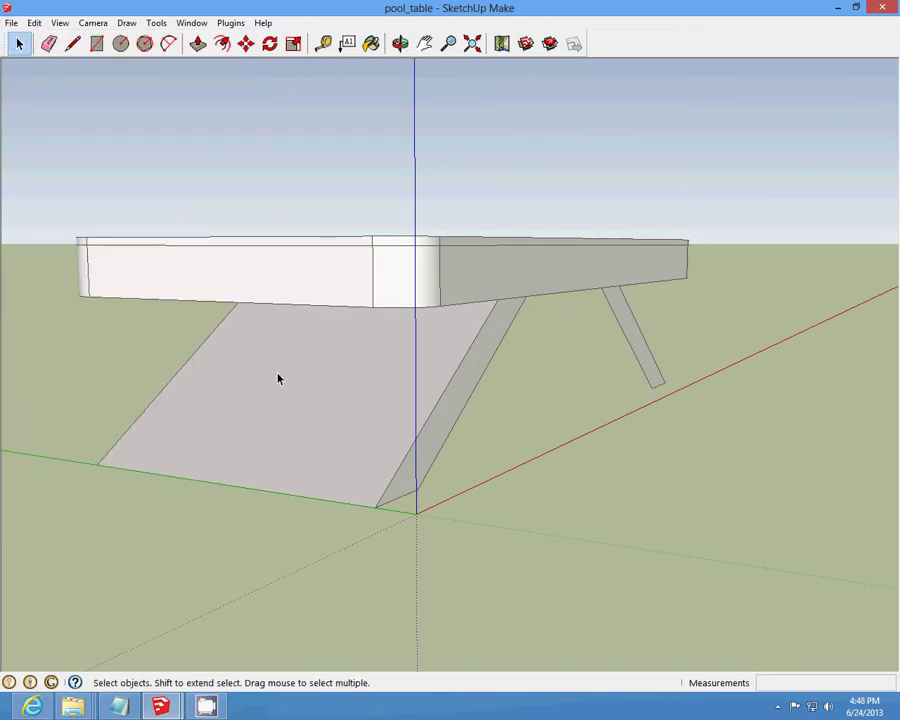
scroll(285, 430, "up", 2)
left_click(303, 535)
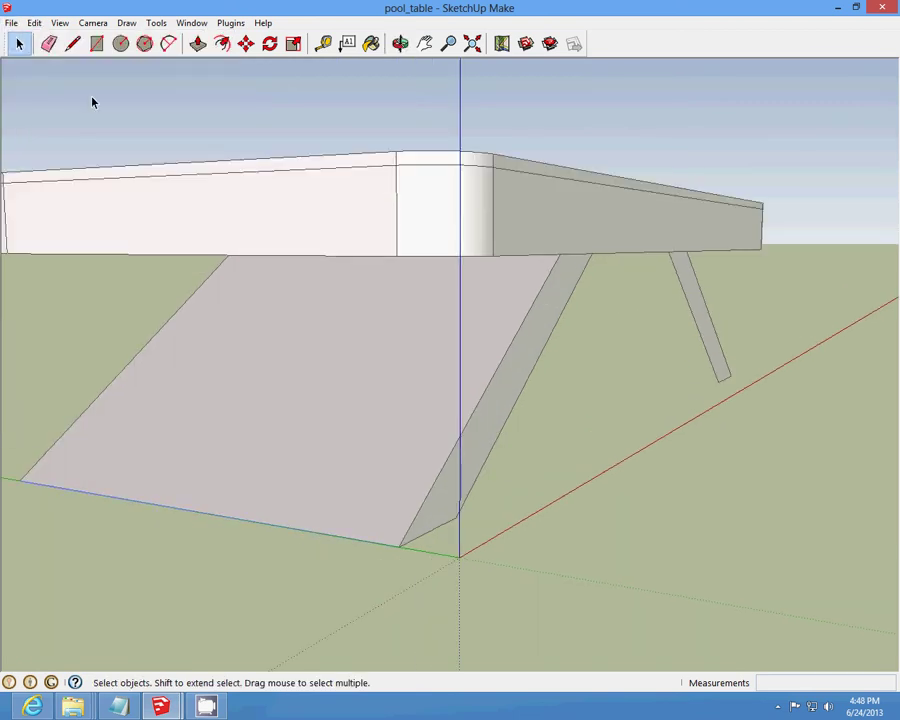
left_click(34, 22)
left_click(56, 78)
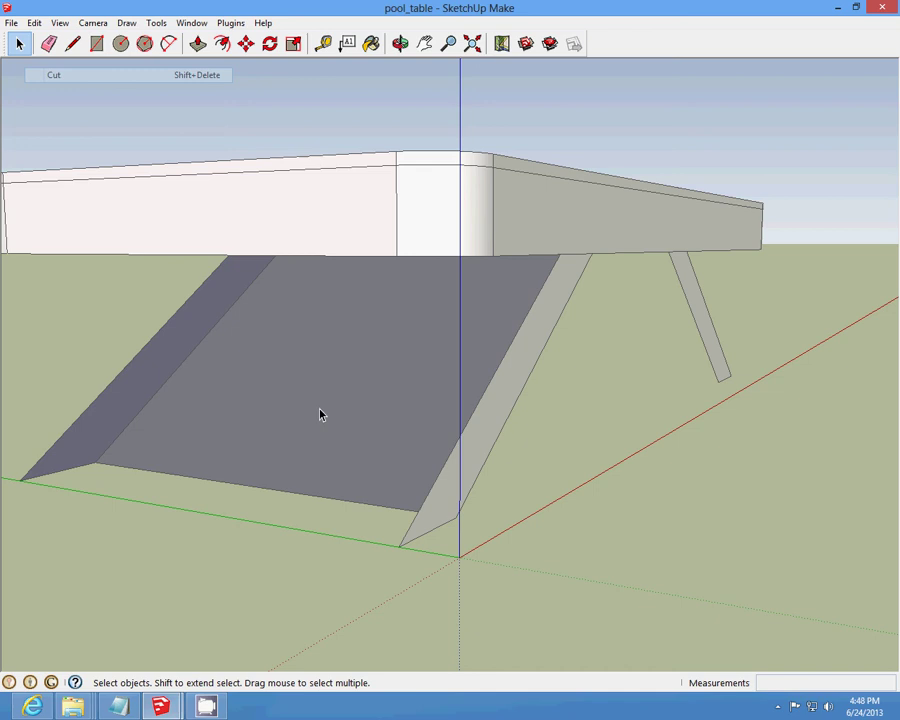
left_click(330, 499)
left_click(34, 22)
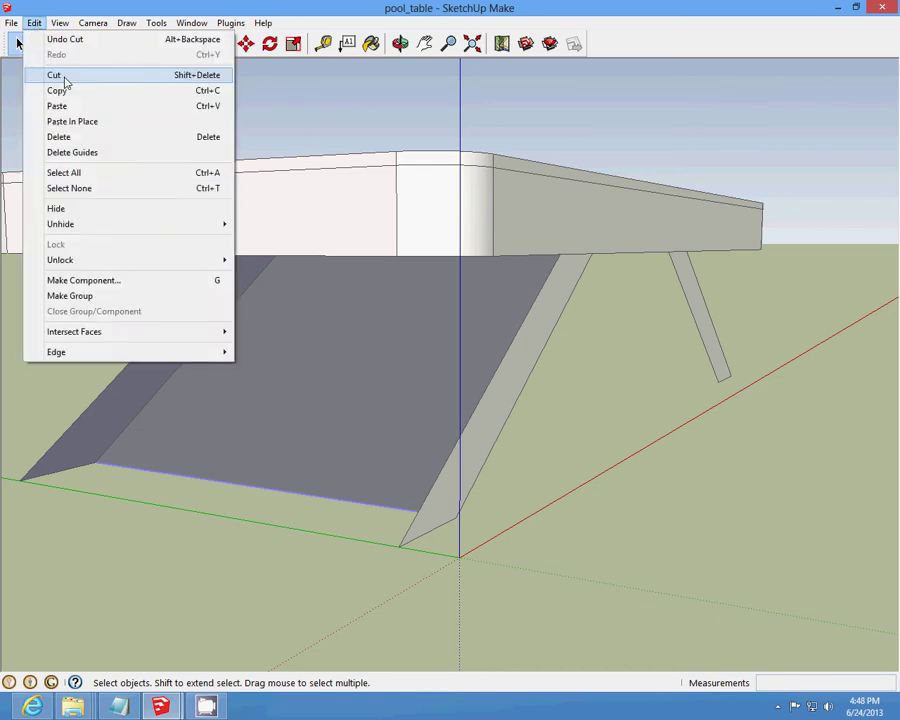
left_click(56, 76)
- Orbit around to view the table now standing on two separate slanted legs
left_click(11, 22)
left_click(52, 74)
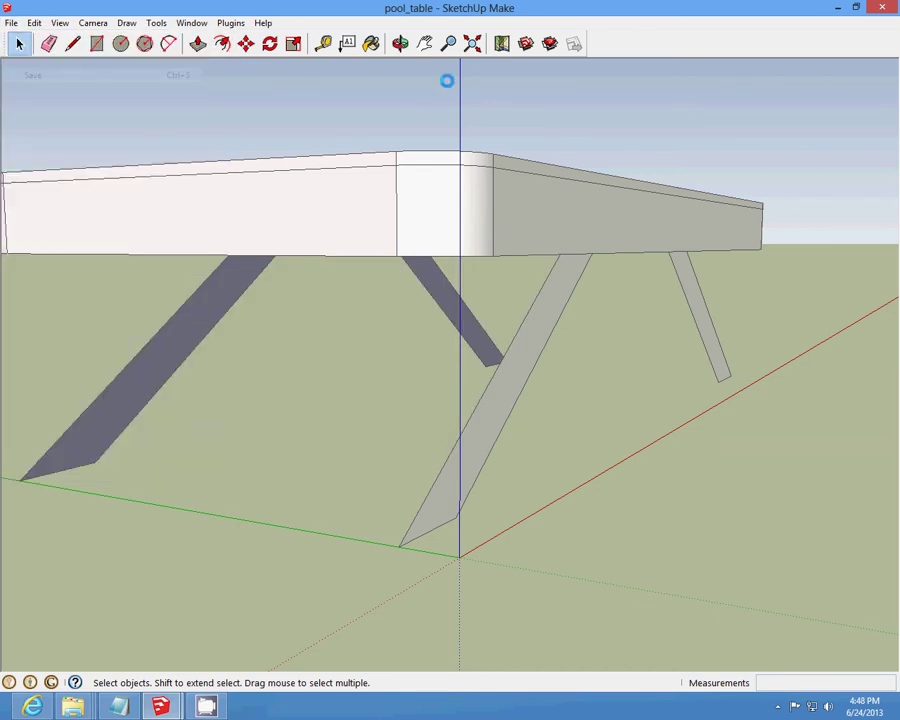
left_click(400, 43)
mouse_move(250, 180)
left_mouse_down()
mouse_move(172, 252)
mouse_move(396, 316)
mouse_move(418, 277)
mouse_move(281, 488)
left_mouse_up()
- Draw a line across the first leg's foot, undo the wrong edge, and cut the leftover vertical edge
left_click(72, 43)
scroll(155, 515, "up", 2)
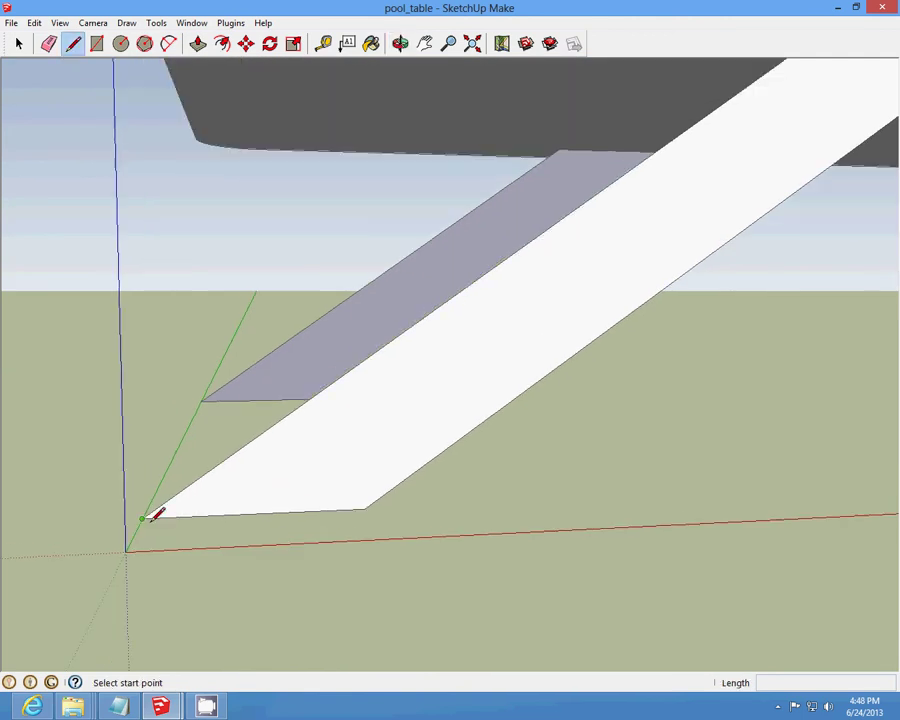
left_click(143, 517)
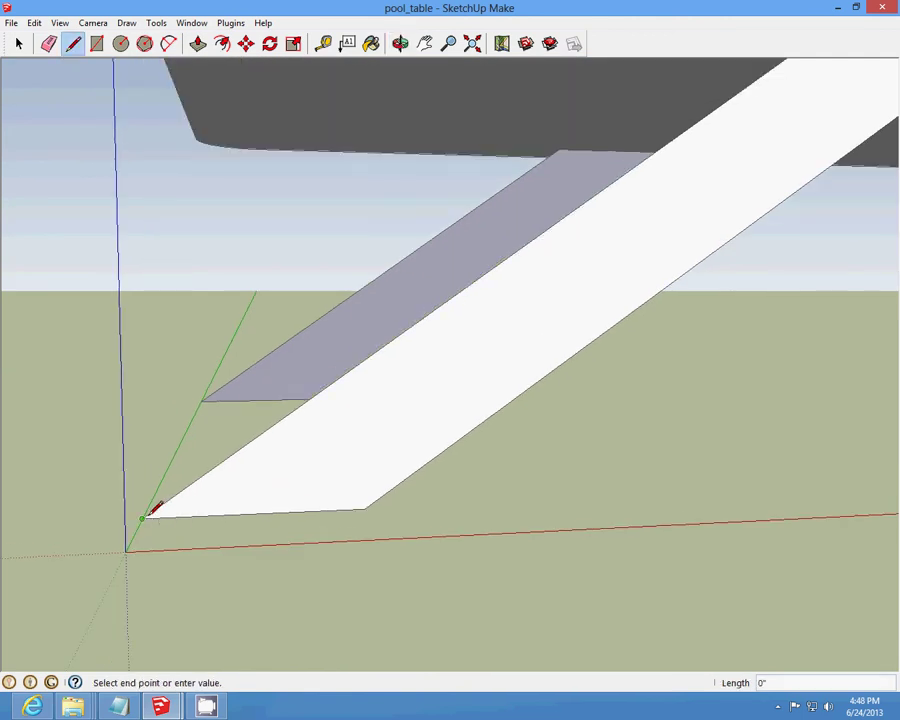
left_click(140, 456)
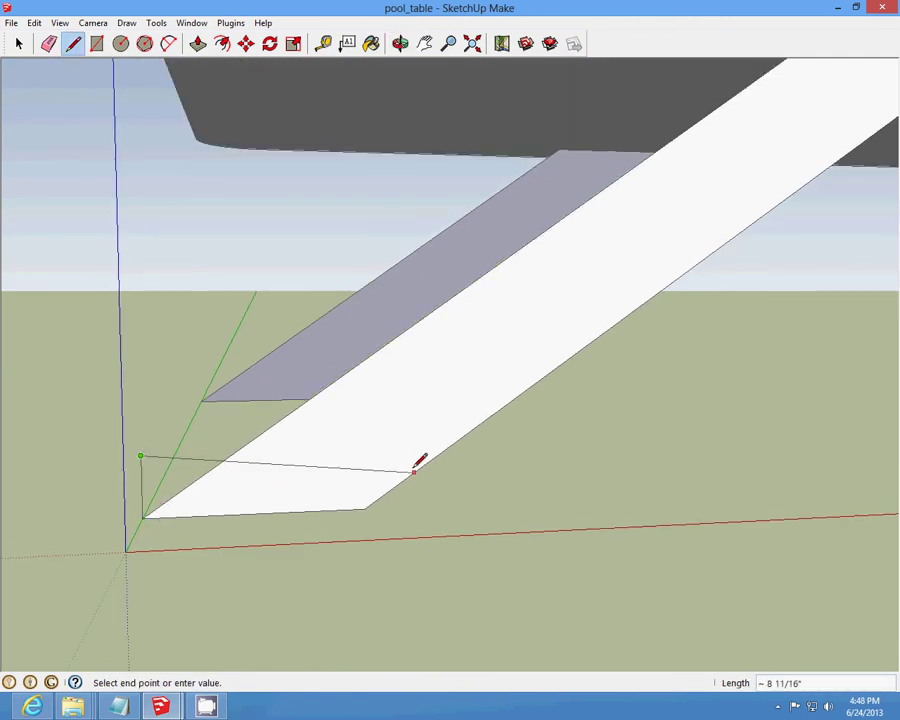
left_click(450, 444)
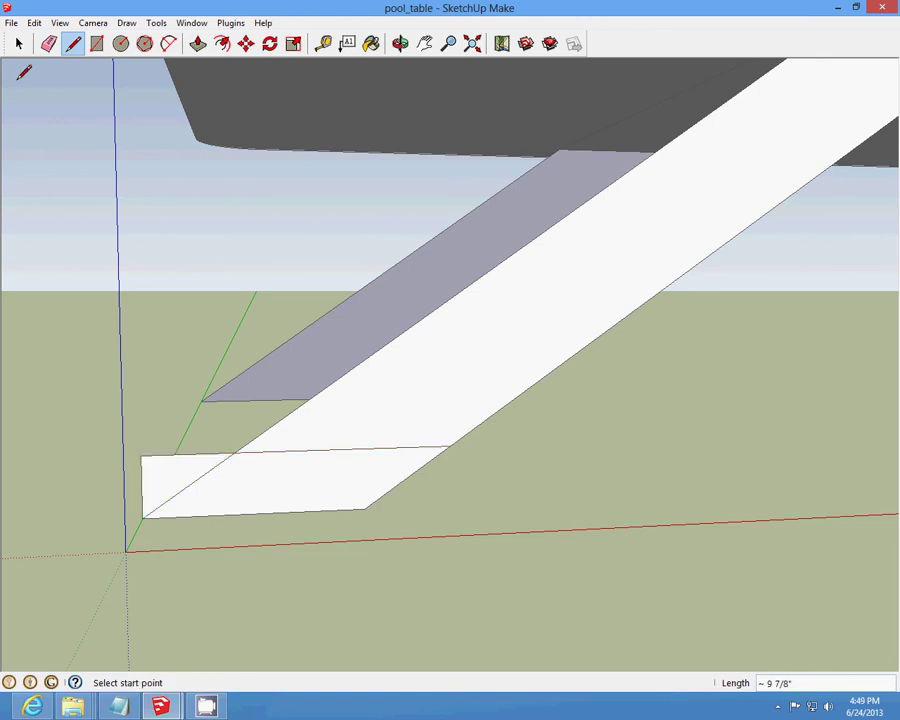
left_click(18, 43)
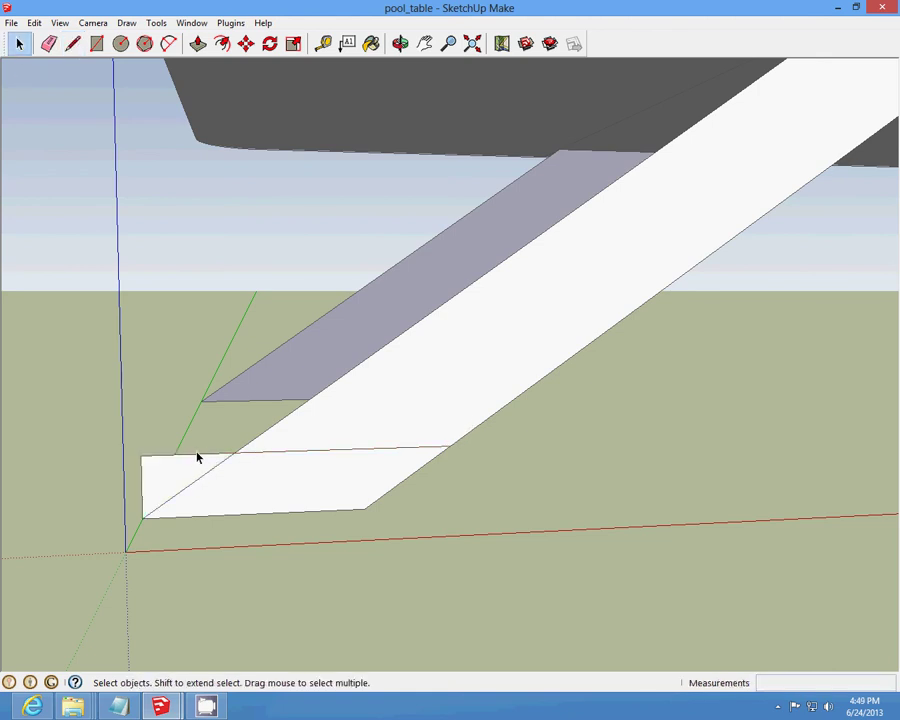
left_click(34, 22)
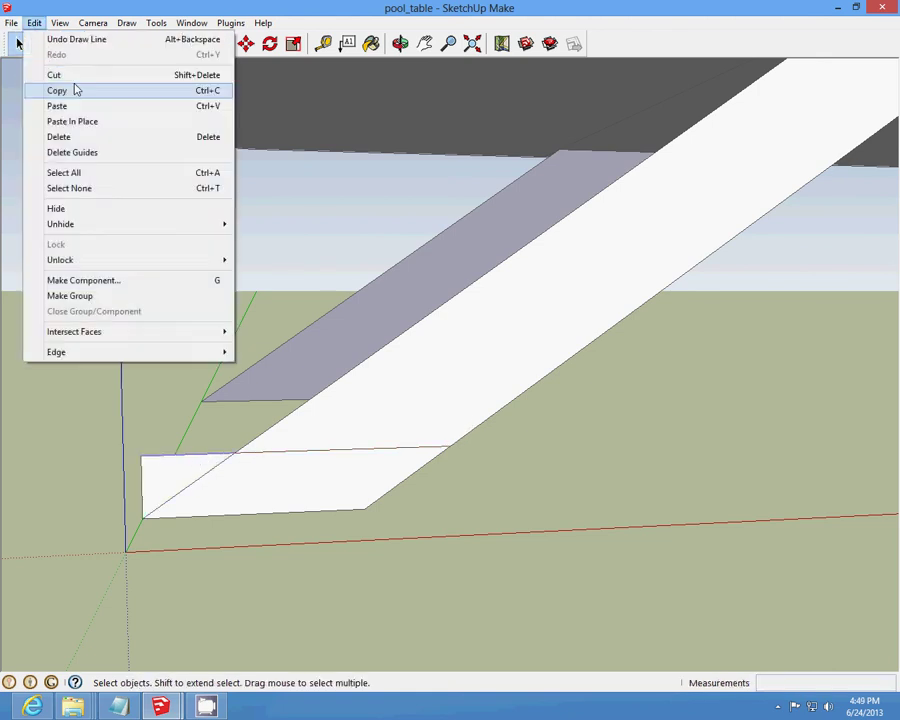
left_click(60, 58)
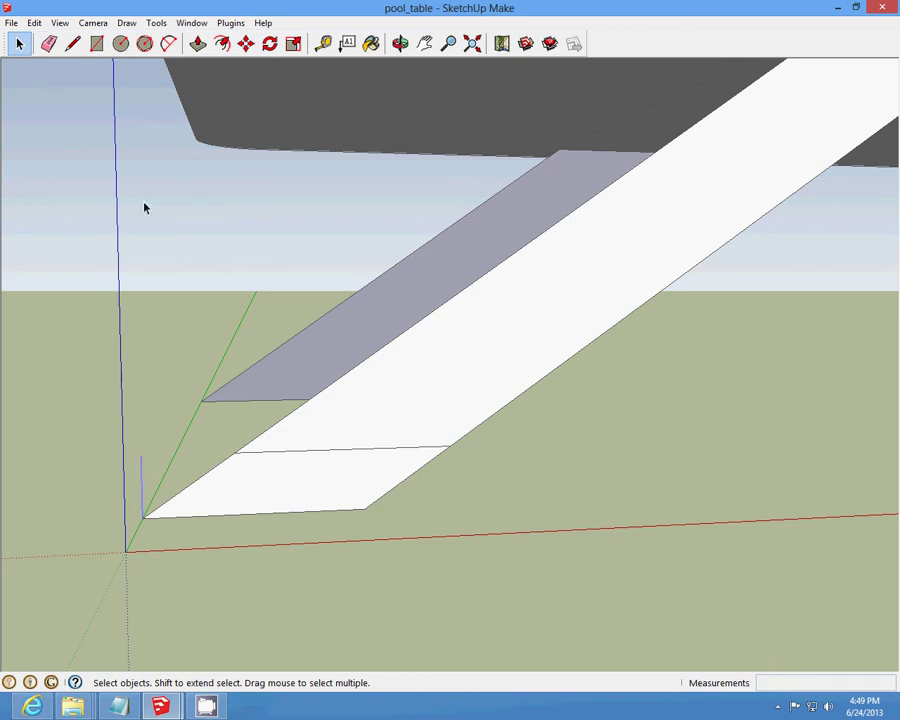
left_click(34, 22)
left_click(53, 74)
- Draw a line across the other slanted leg near its foot to split its face
scroll(187, 340, "down", 3)
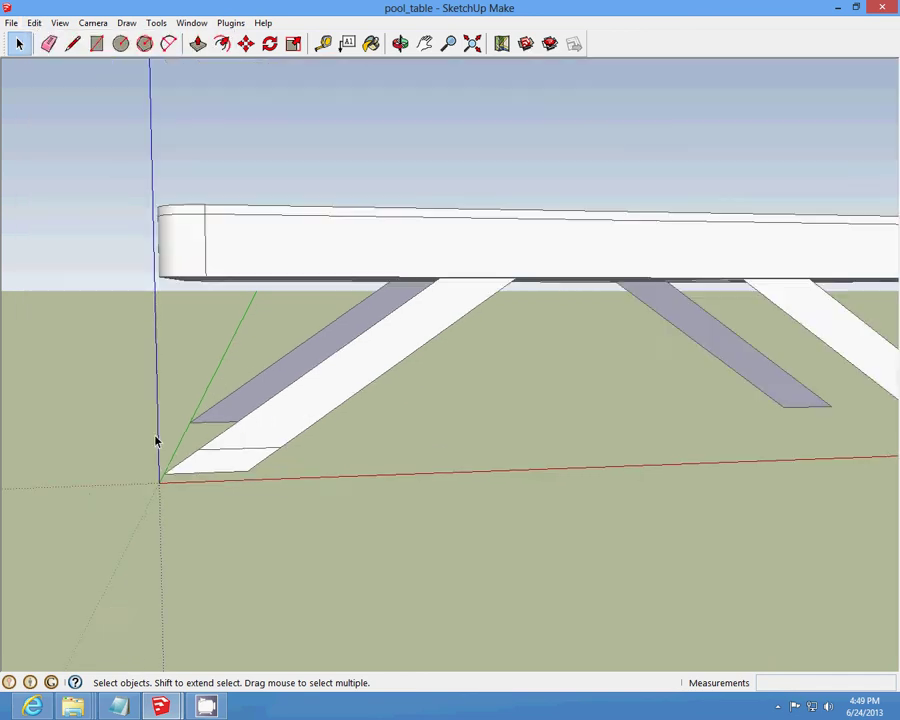
scroll(157, 437, "down", 2)
scroll(418, 420, "up", 2)
scroll(26, 503, "up", 2)
scroll(155, 452, "down", 1)
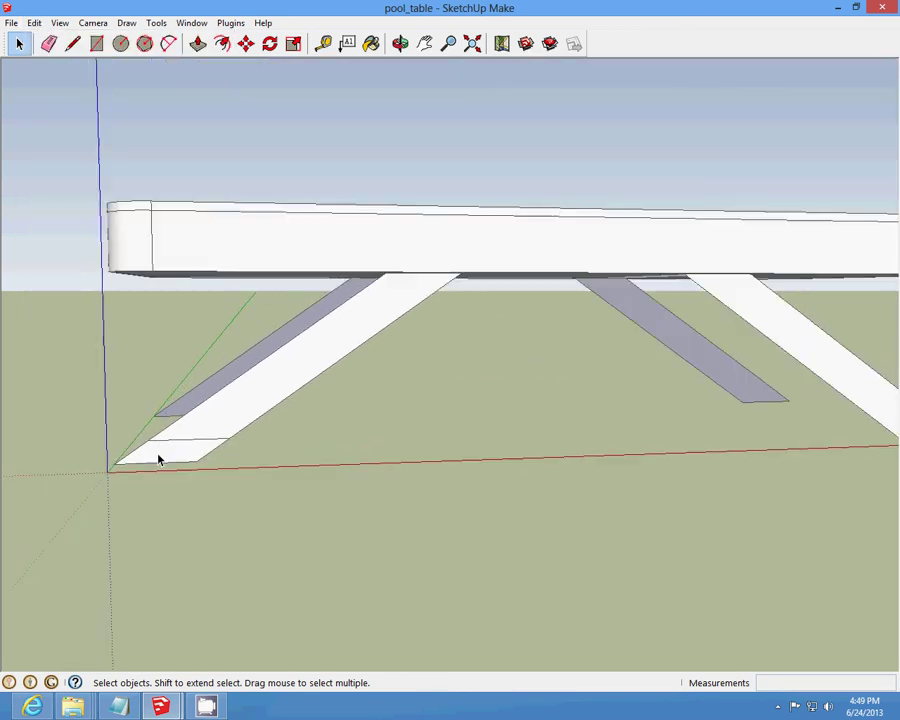
scroll(518, 426, "down", 2)
scroll(619, 440, "up", 2)
scroll(610, 440, "up", 2)
left_click(72, 44)
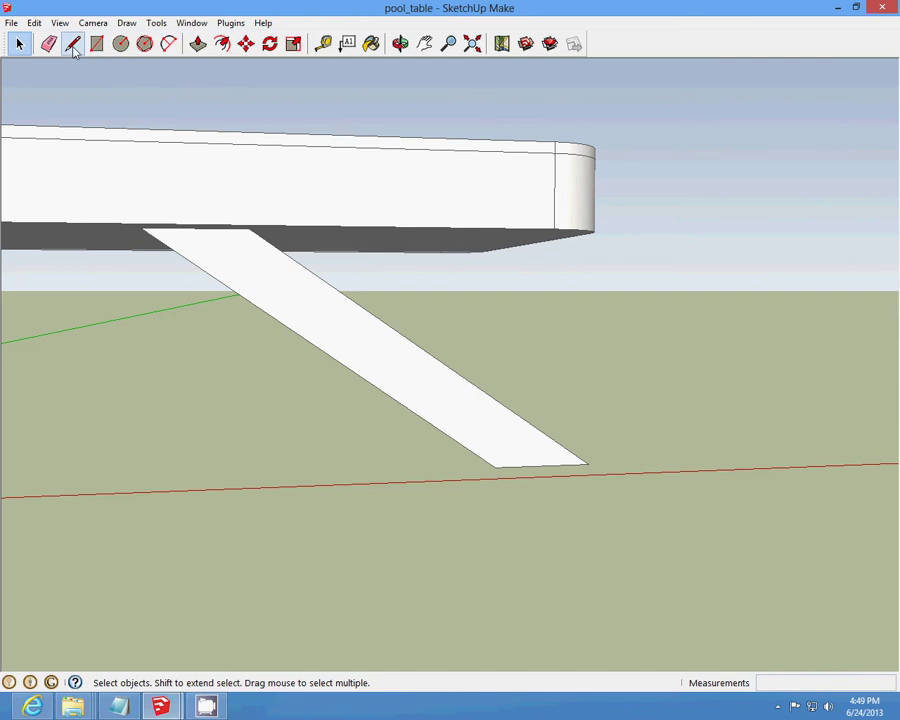
scroll(633, 474, "up", 2)
left_click(624, 485)
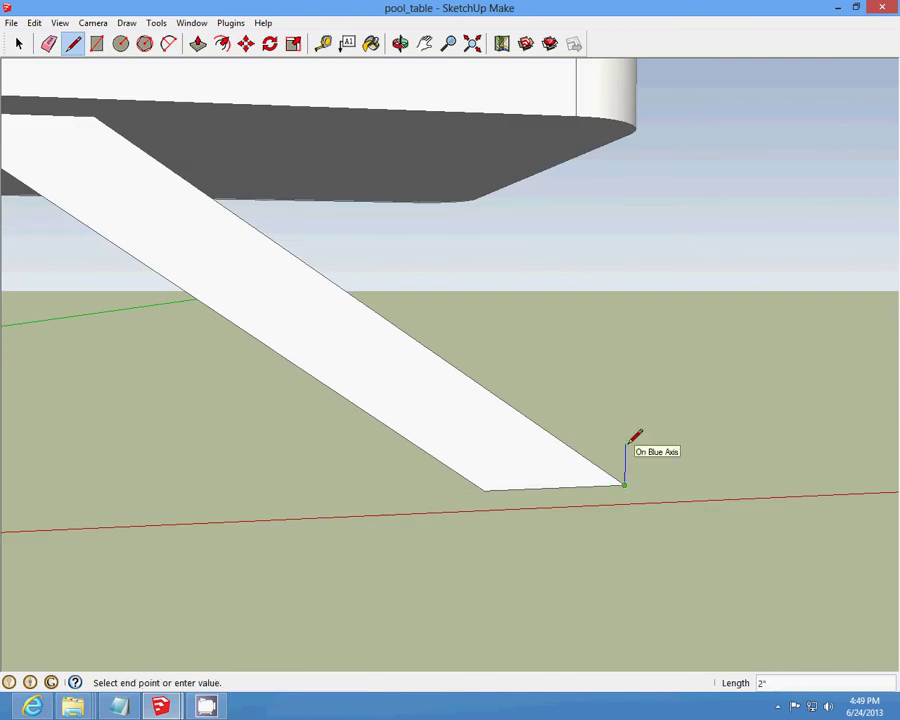
left_click(625, 443)
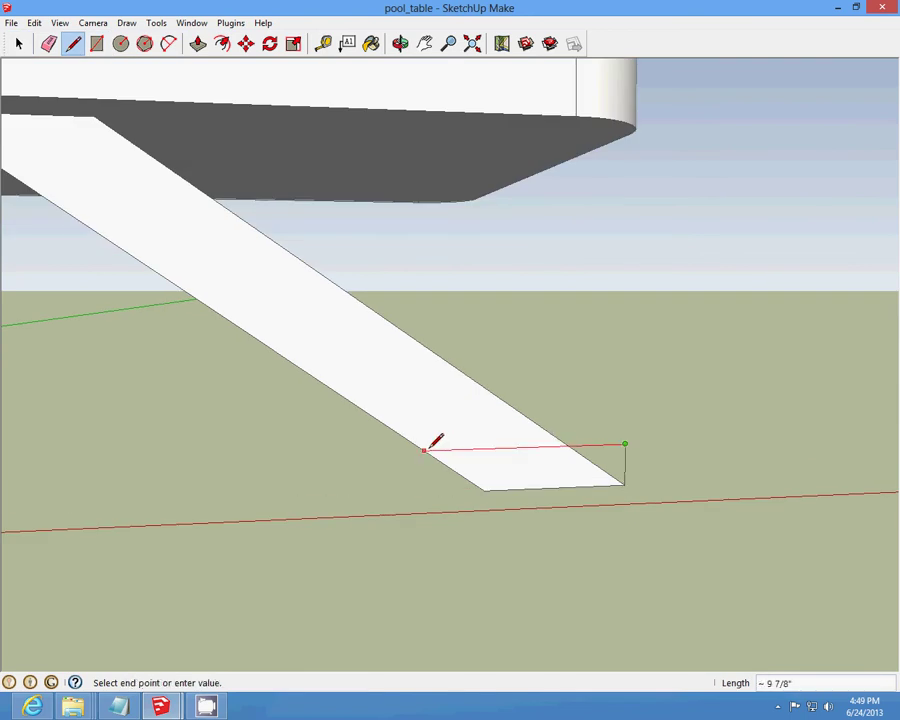
left_click(426, 450)
- Cut the stray edge segment and the leftover vertical edge at that leg's corner
left_click(17, 43)
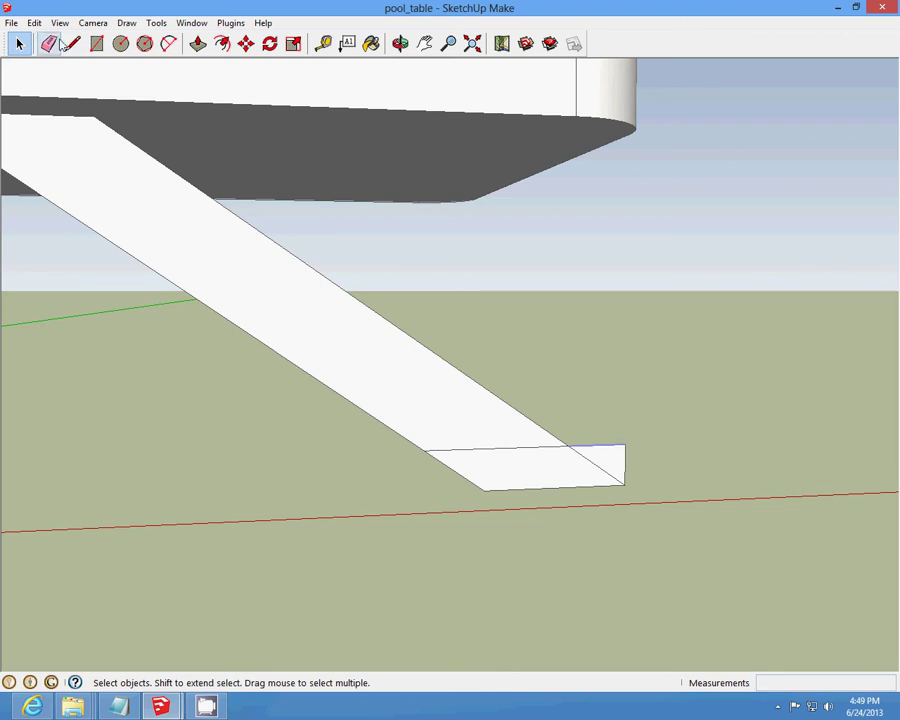
left_click(34, 22)
left_click(53, 74)
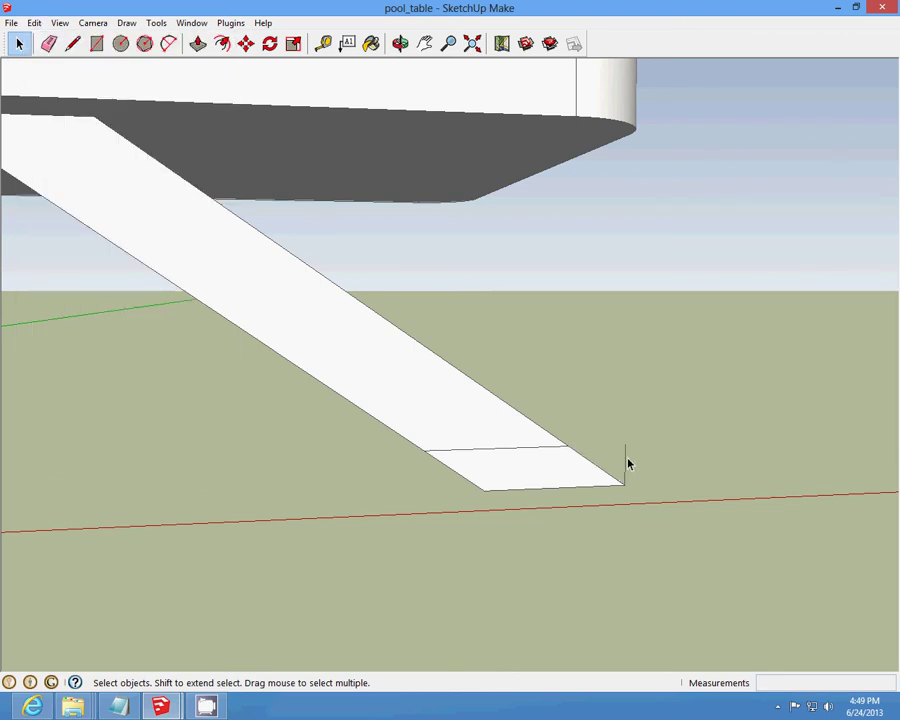
left_click(34, 22)
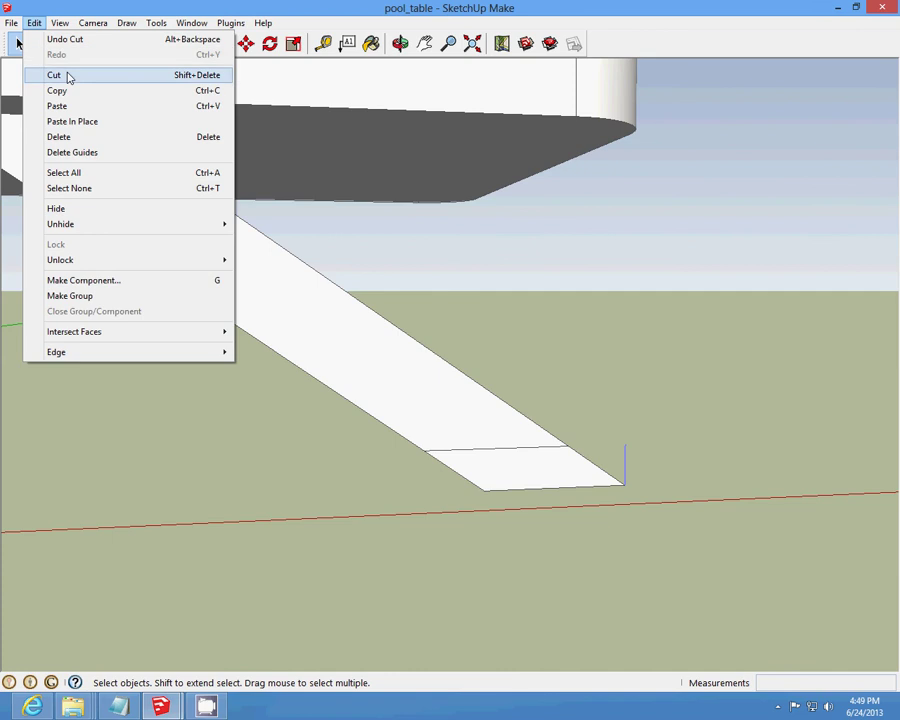
left_click(68, 76)
right_click(776, 709)
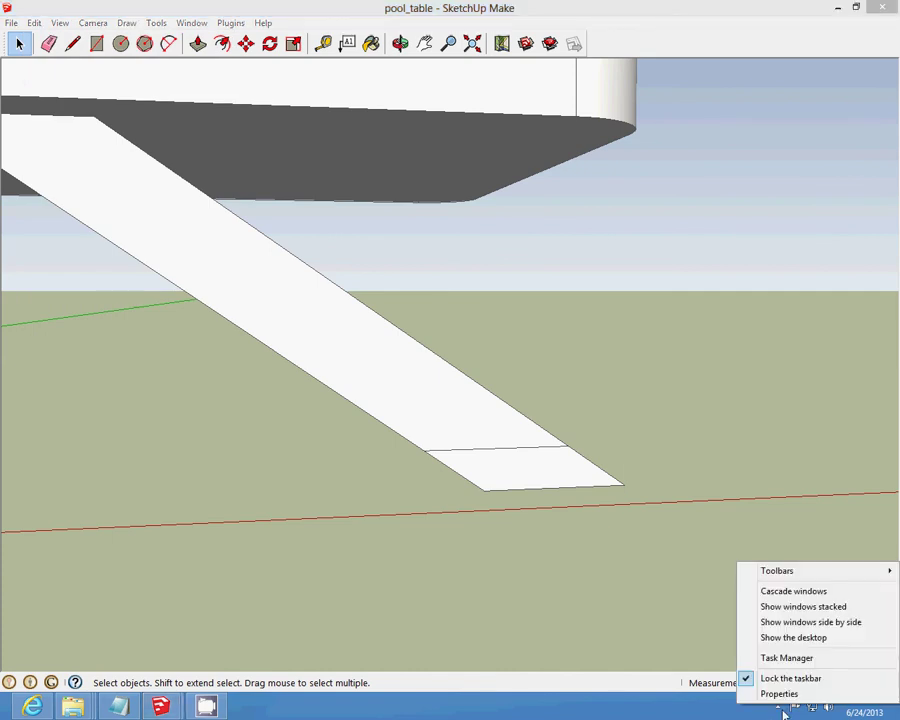
left_click(777, 707)
right_click(765, 636)
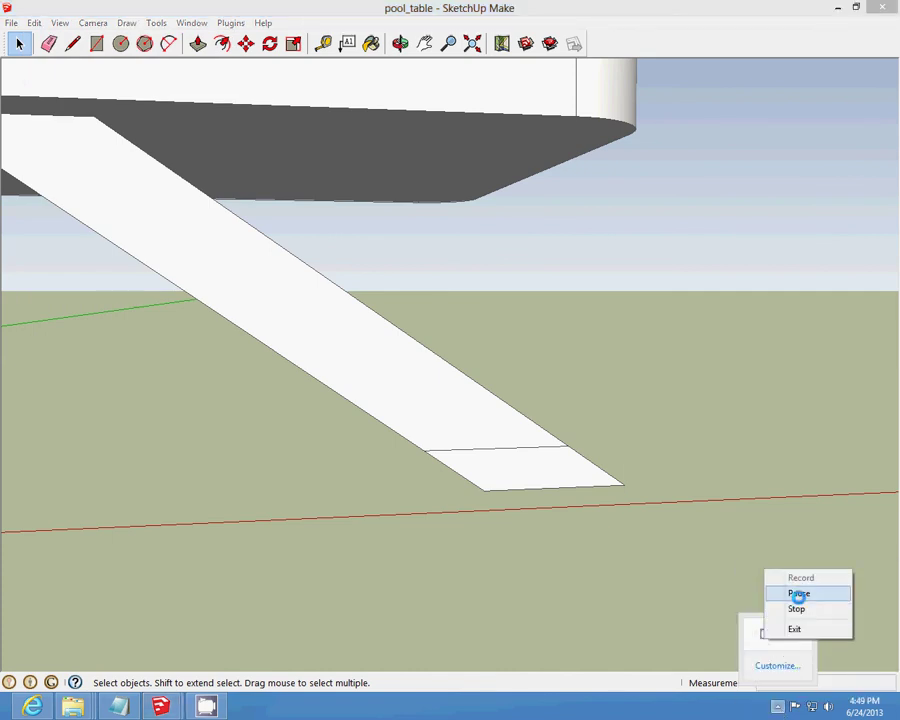
left_click(792, 591)
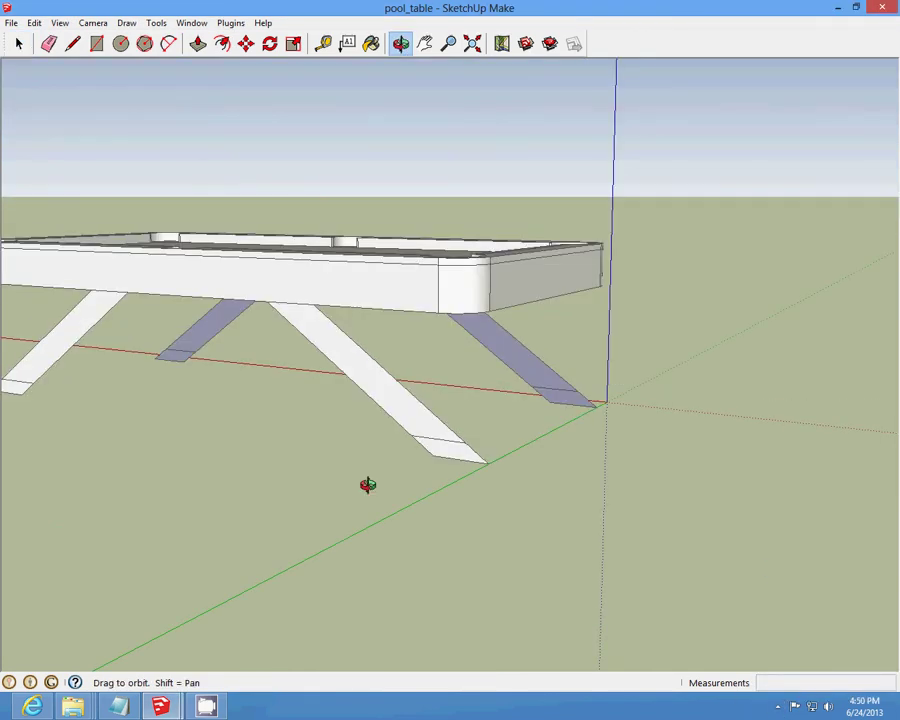
scroll(424, 389, "up", 3)
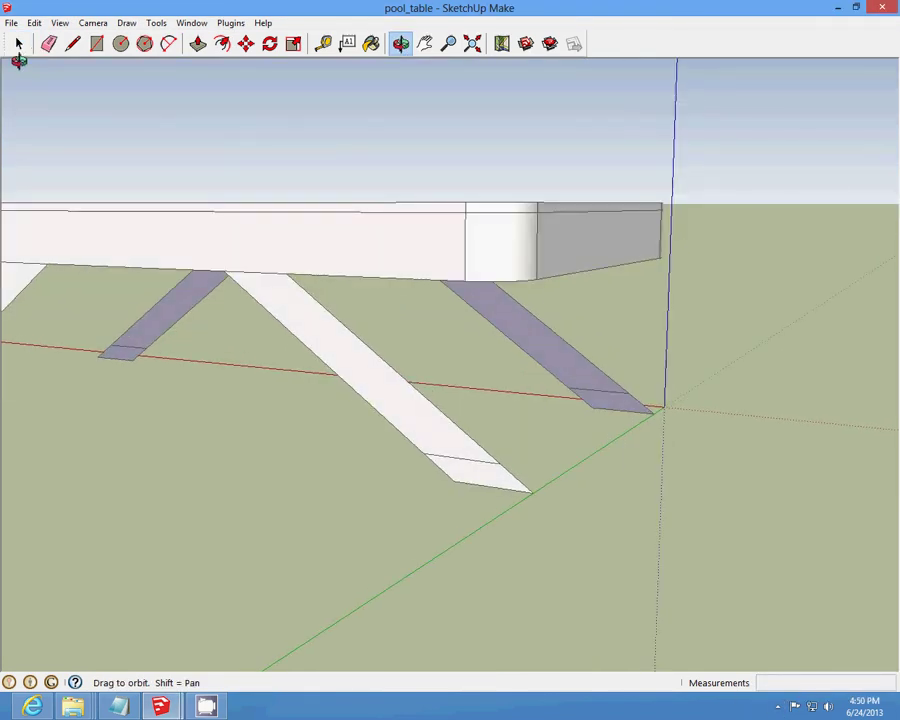
left_click(18, 43)
scroll(397, 334, "up", 3)
- Reverse the front leg's face with Reverse Faces
right_click(356, 320)
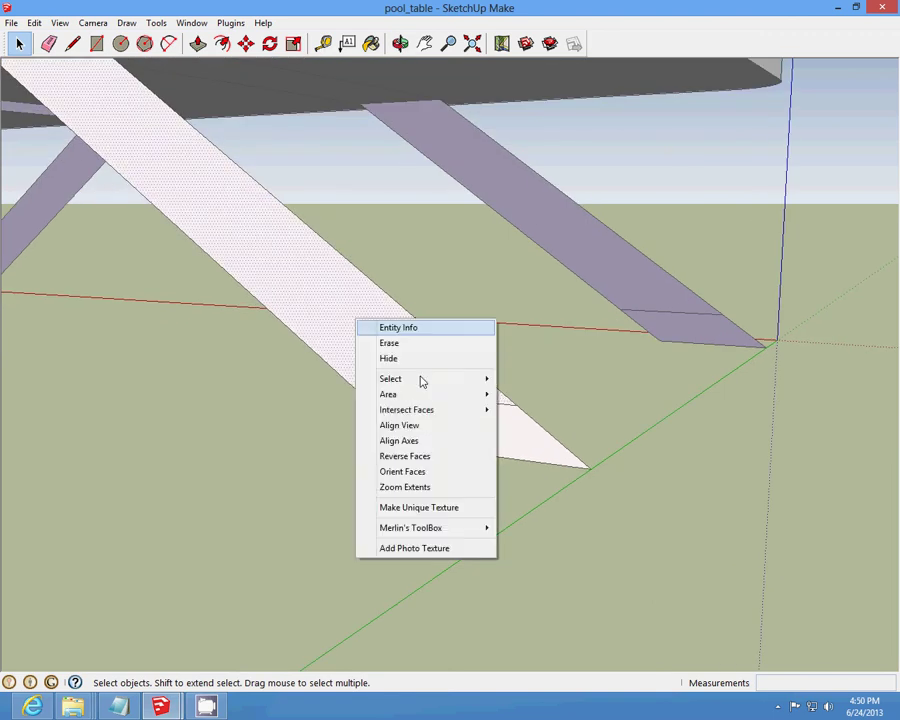
left_click(418, 456)
scroll(418, 460, "down", 3)
scroll(397, 327, "up", 3)
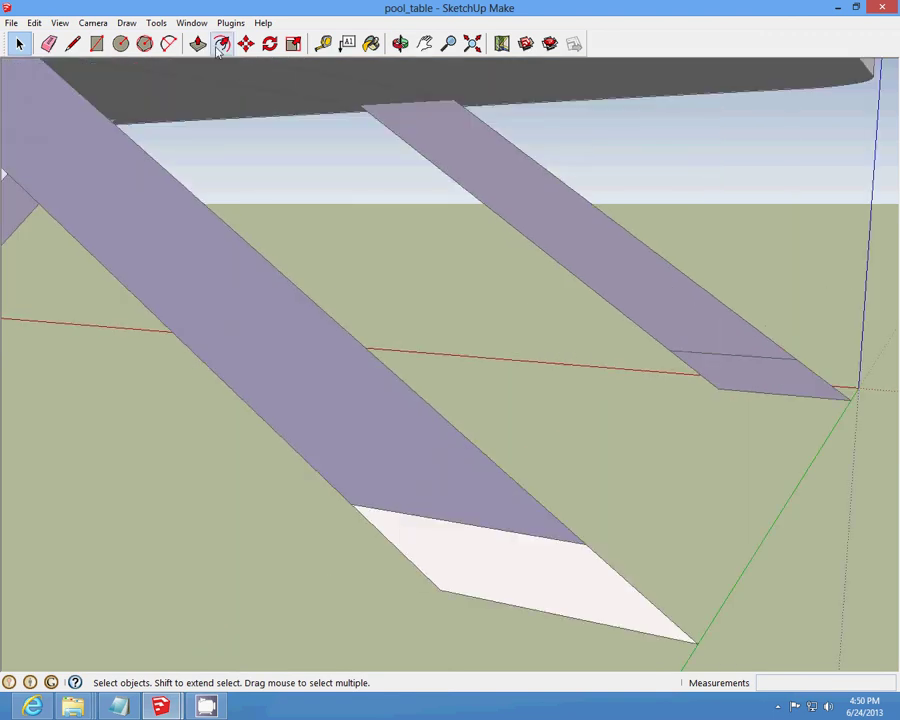
- Push/Pull the leg face out 4 inches, then undo that extrusion
left_click(198, 43)
left_click(337, 400)
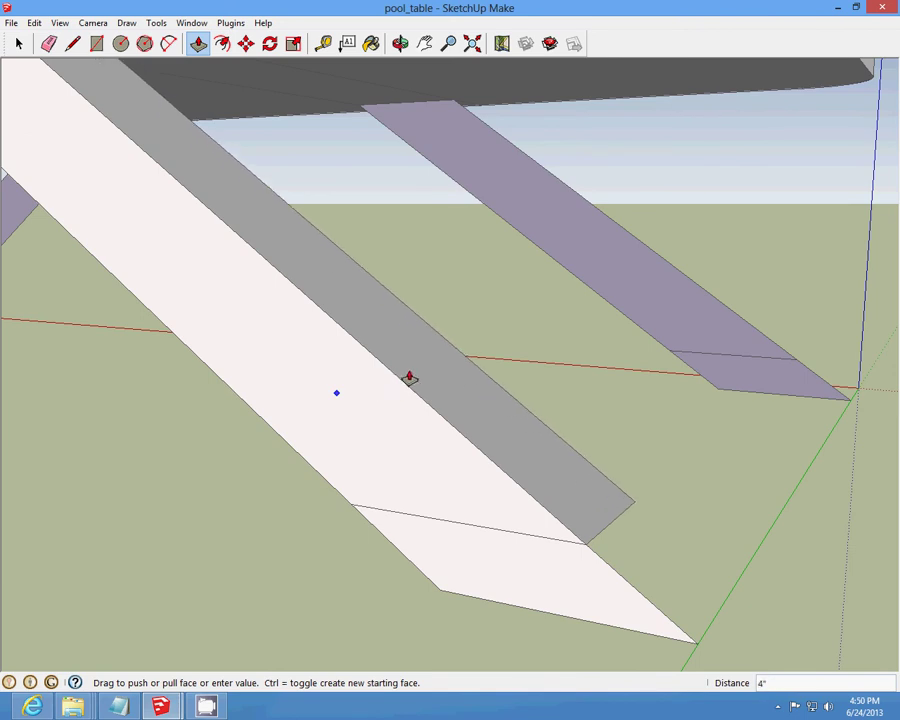
left_click(410, 377)
mouse_move(400, 67)
left_mouse_down()
mouse_move(510, 378)
mouse_move(187, 406)
mouse_move(477, 362)
mouse_move(528, 327)
mouse_move(300, 200)
left_mouse_up()
left_click(34, 22)
left_click(40, 40)
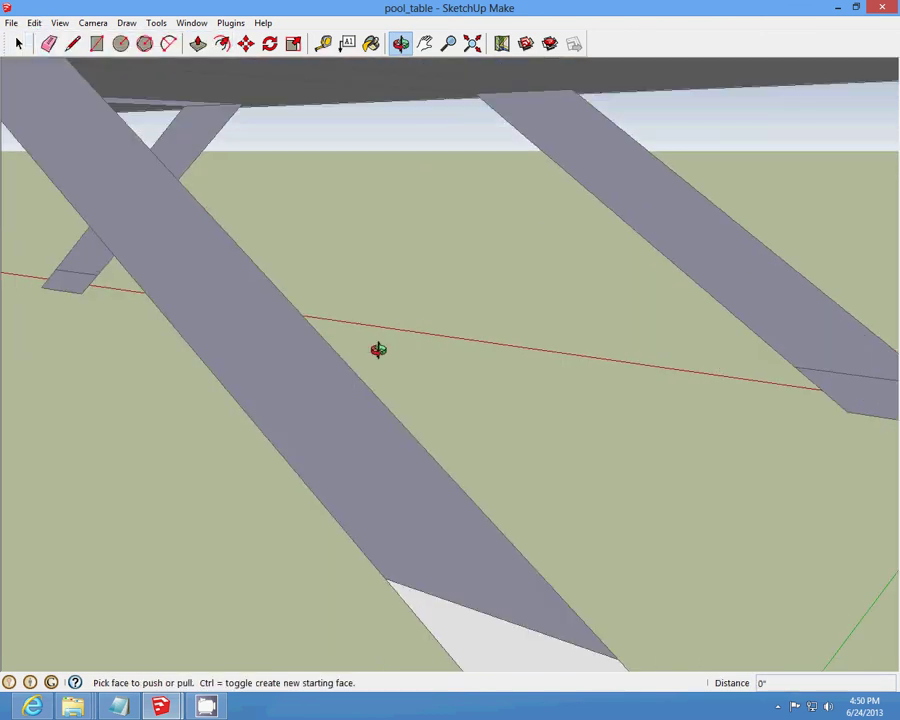
left_click(18, 43)
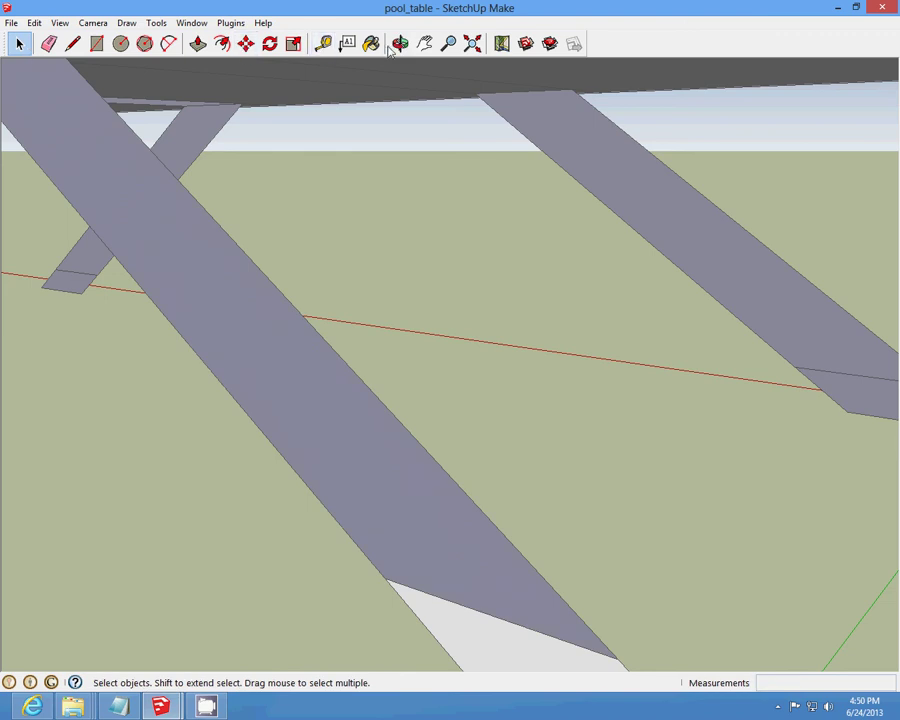
right_click(781, 710)
left_click(772, 625)
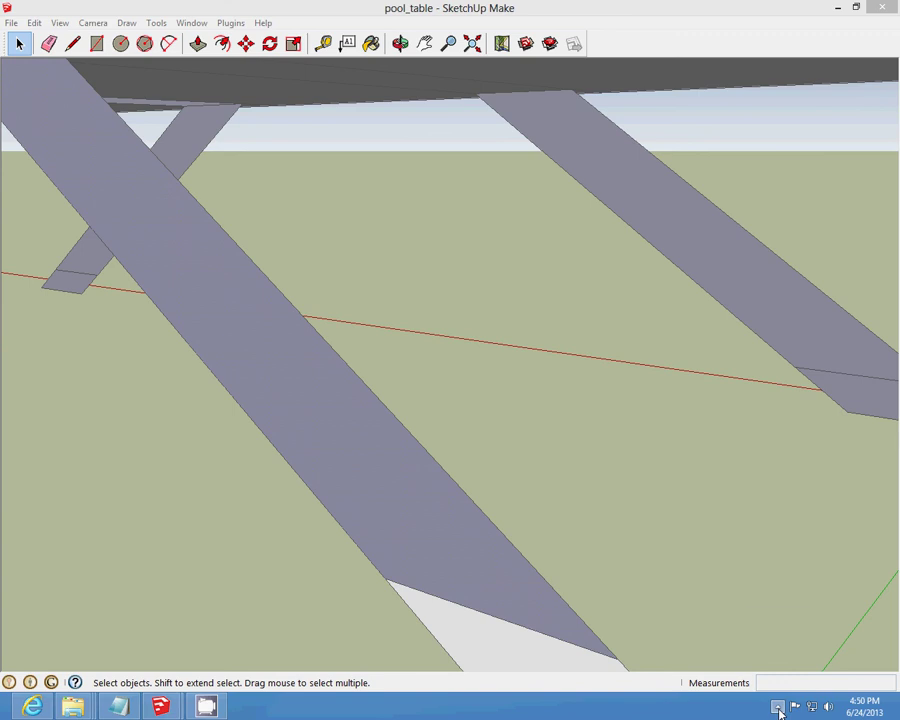
left_click(779, 709)
right_click(760, 630)
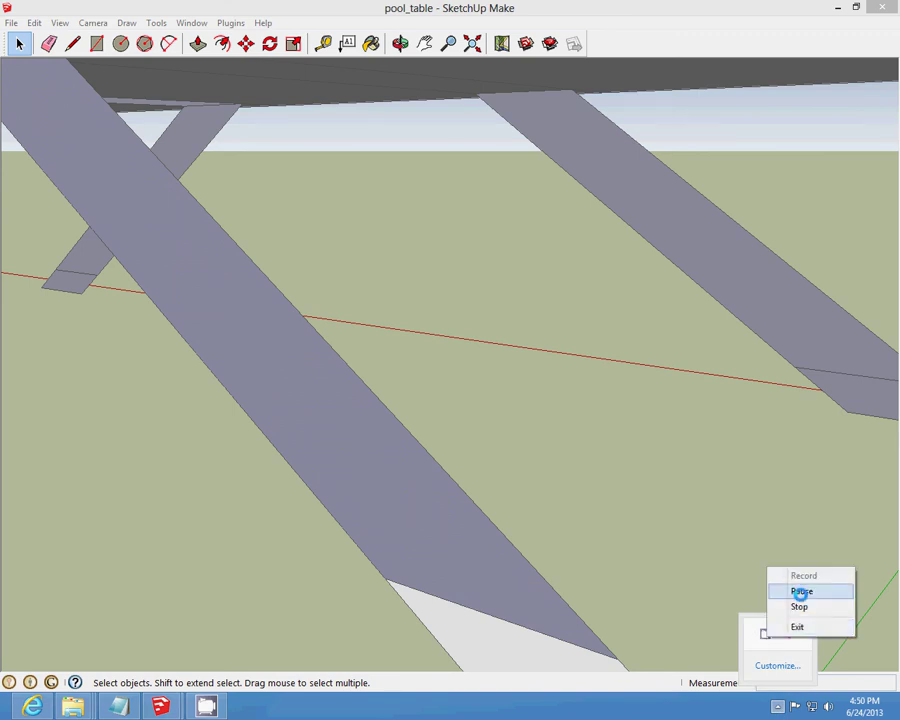
- Push/Pull the front leg face out to about 3 inches
left_click(805, 572)
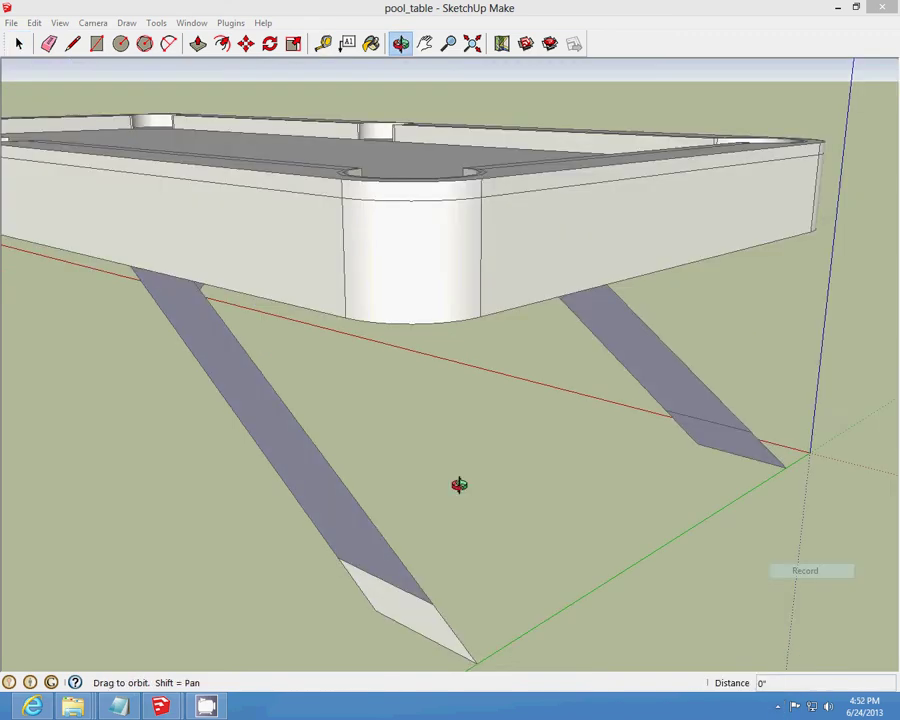
mouse_move(459, 485)
left_mouse_down()
mouse_move(408, 484)
mouse_move(295, 323)
left_mouse_up()
left_click(18, 43)
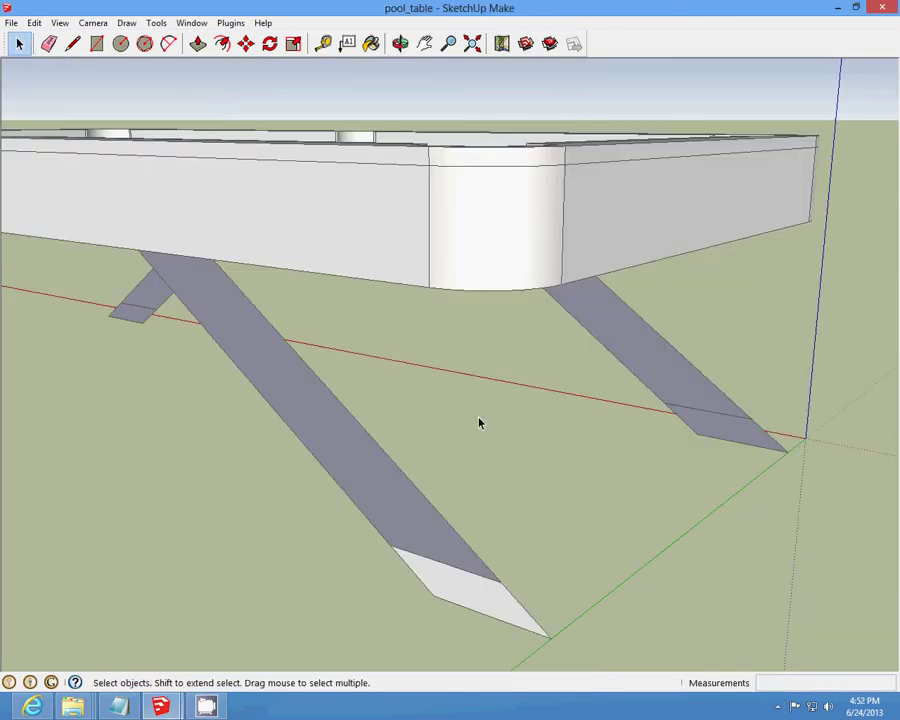
scroll(478, 420, "up", 2)
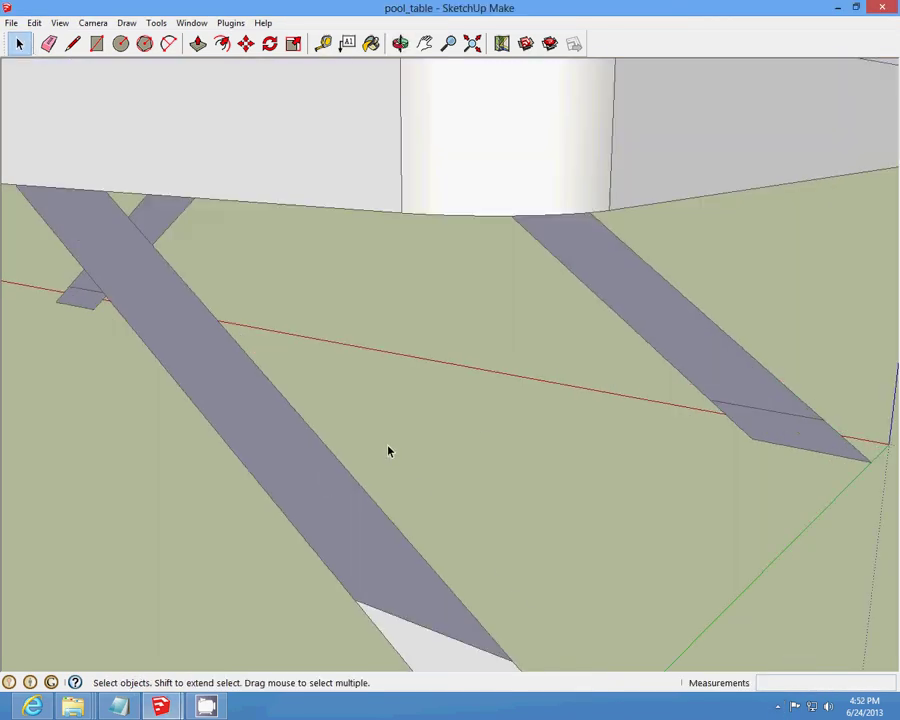
left_click(199, 47)
left_click(255, 431)
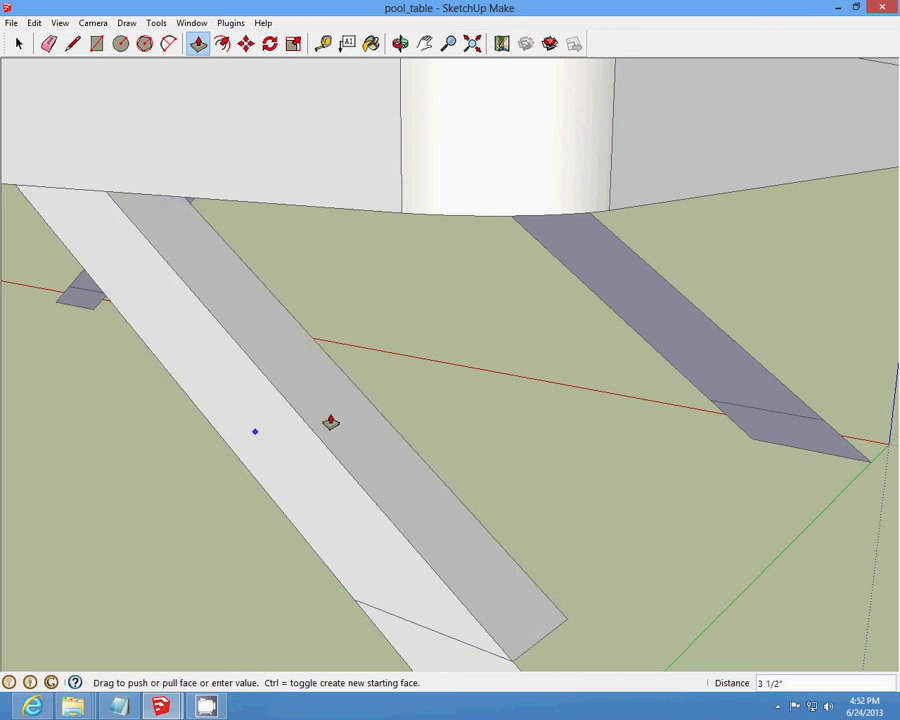
left_click_drag(320, 424, 308, 424)
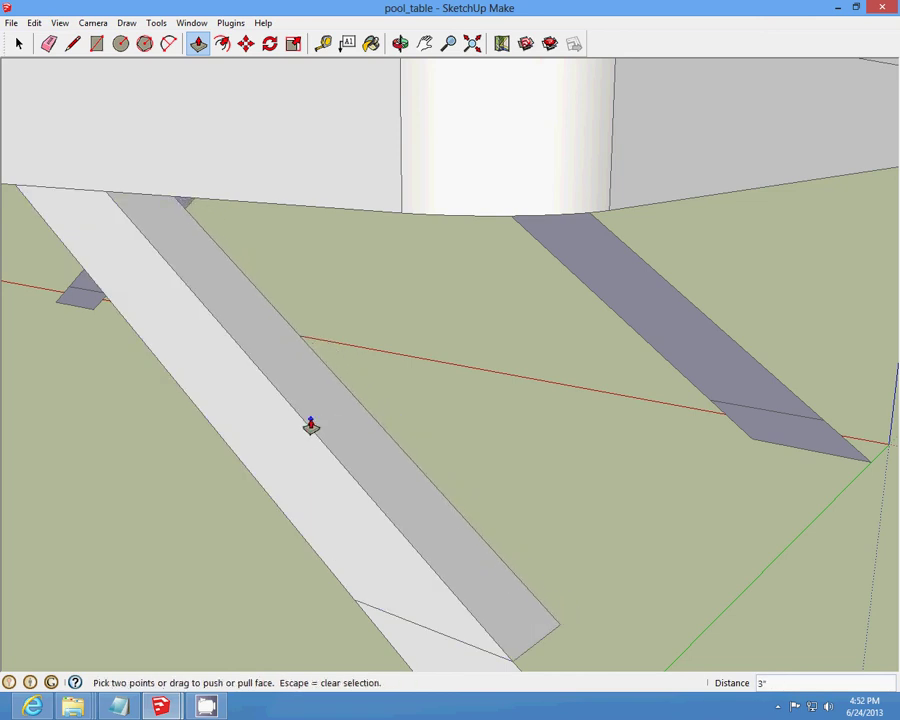
scroll(476, 418, "down", 5)
- Reverse the flat leg face so its front side faces outward
left_click(400, 43)
mouse_move(594, 293)
left_mouse_down()
mouse_move(281, 364)
mouse_move(496, 370)
mouse_move(325, 350)
left_mouse_up()
left_click(18, 43)
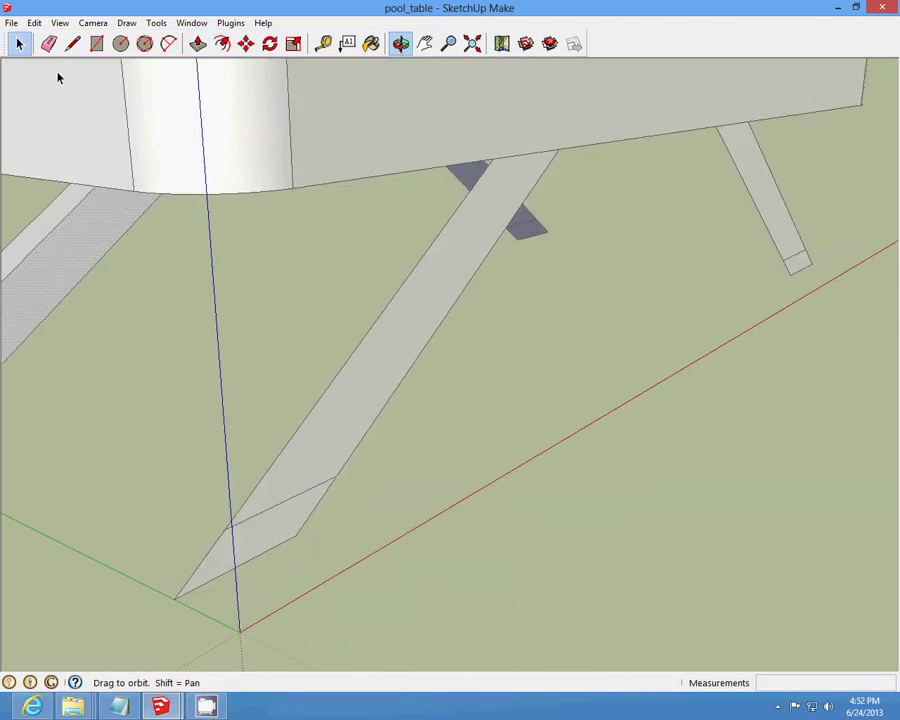
right_click(397, 354)
left_click(442, 487)
scroll(202, 346, "up", 2)
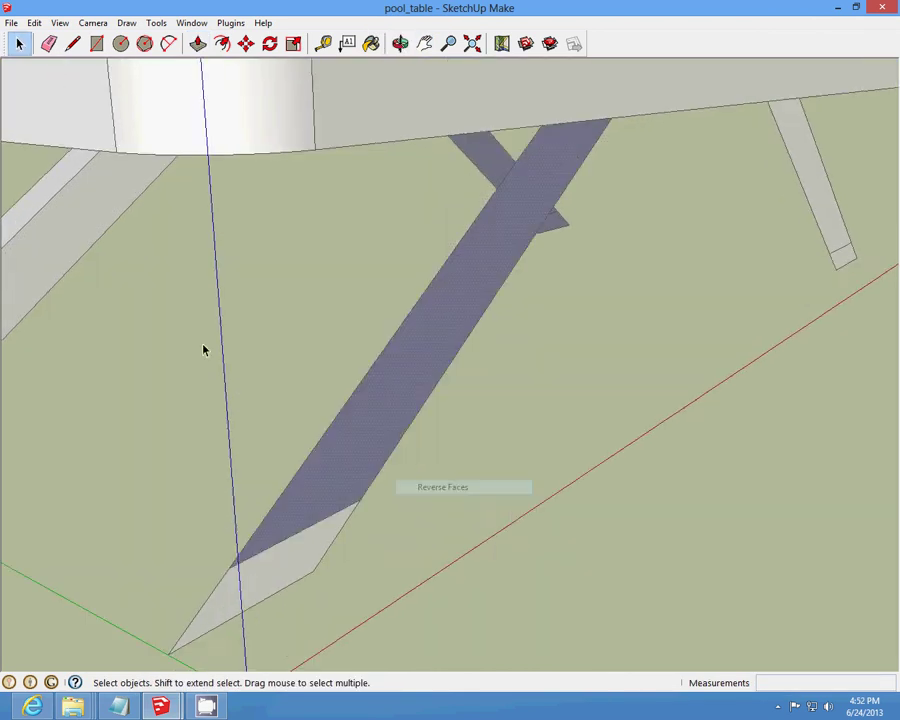
scroll(385, 388, "up", 3)
- Pull the reversed leg face out 3 inches to make a solid leg
key("p")
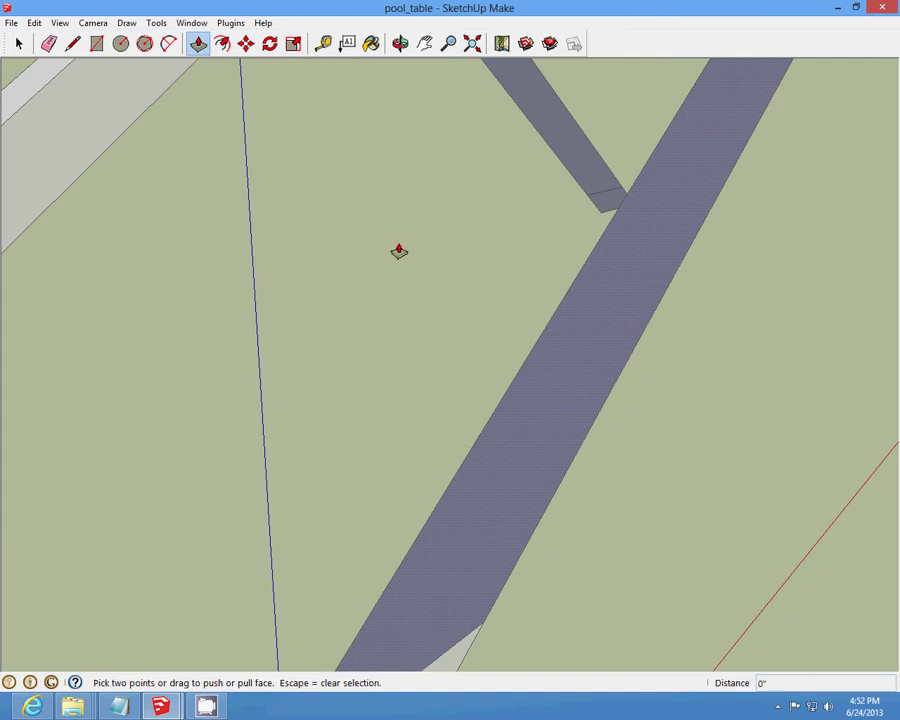
left_click_drag(554, 440, 443, 441)
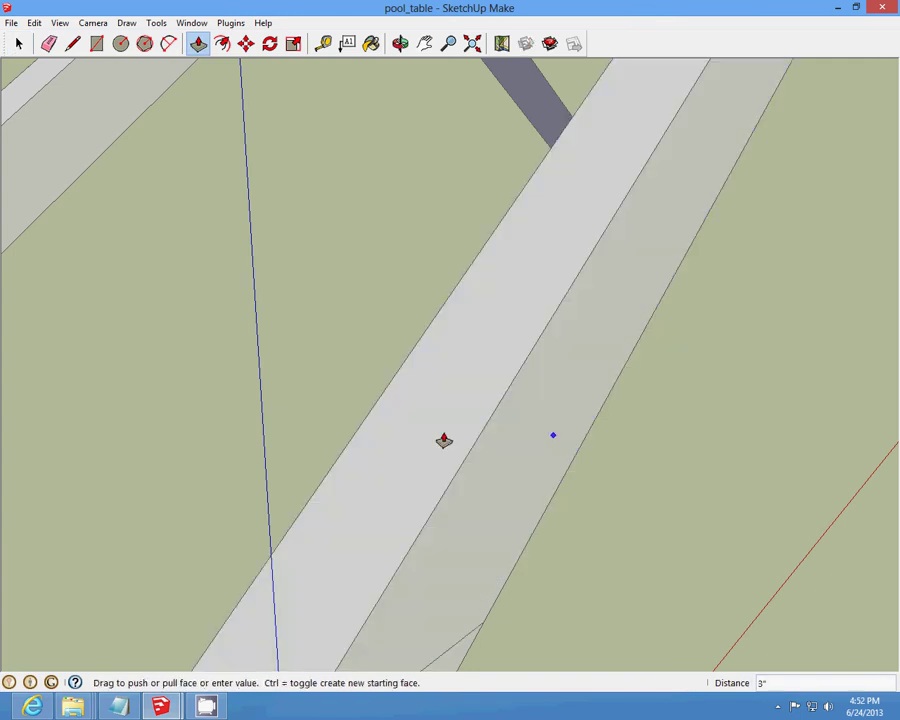
left_click(443, 441)
scroll(446, 436, "down", 3)
scroll(446, 436, "down", 2)
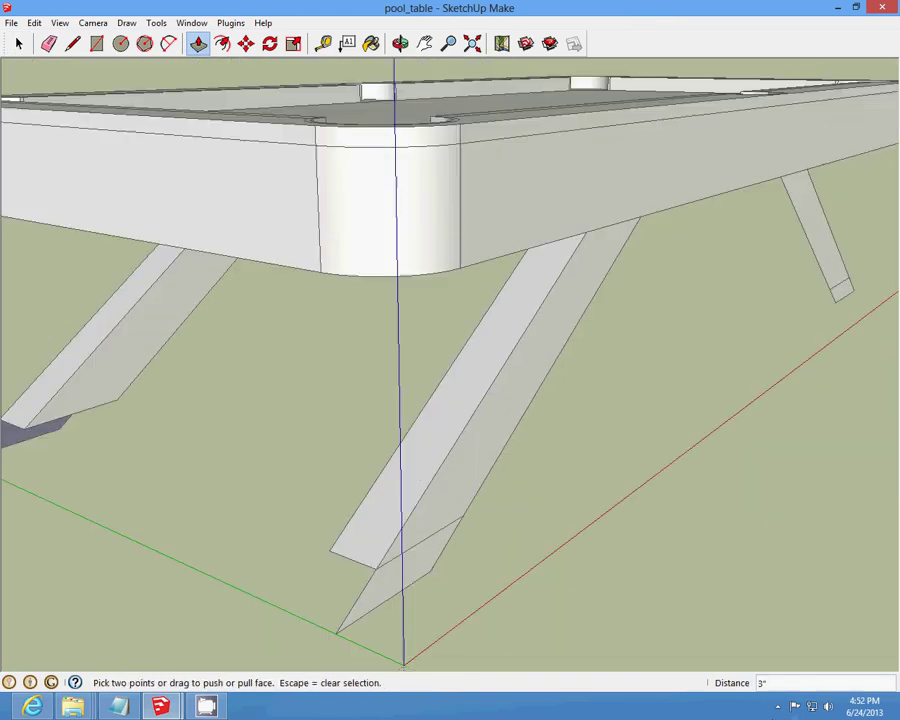
left_click(779, 707)
right_click(762, 641)
left_click(792, 593)
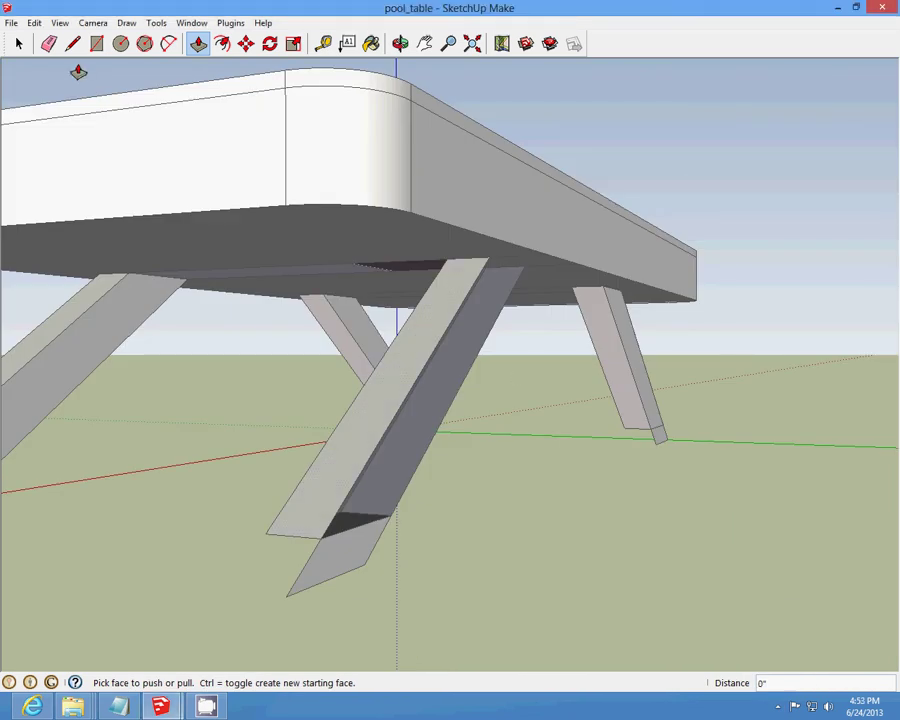
- Undo and then redo the leg's Push/Pull extrusion
left_click(34, 22)
left_click(40, 38)
left_click(36, 23)
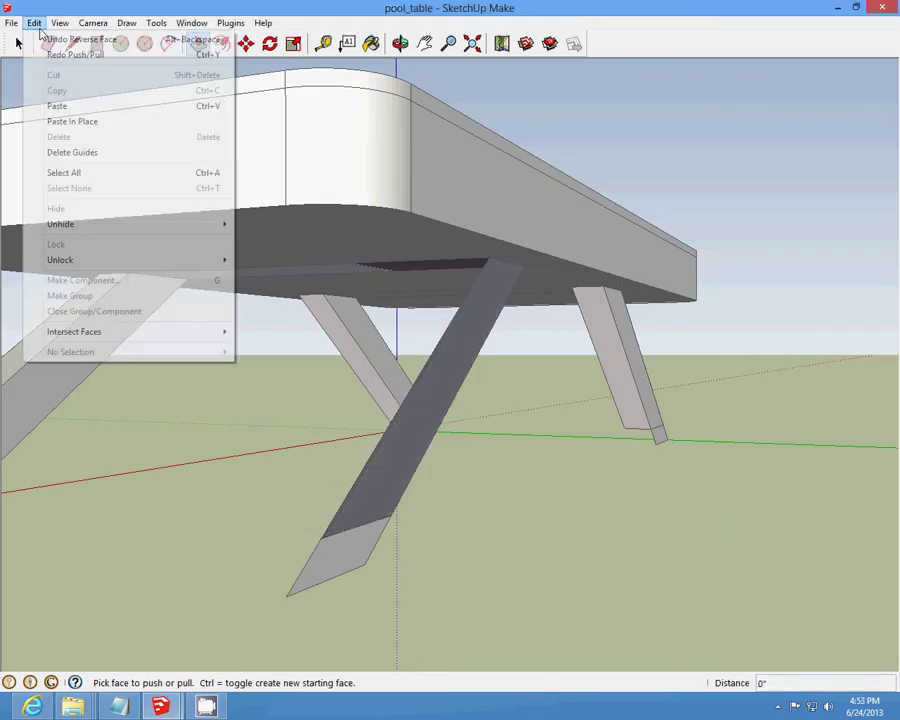
left_click(68, 54)
left_click(400, 43)
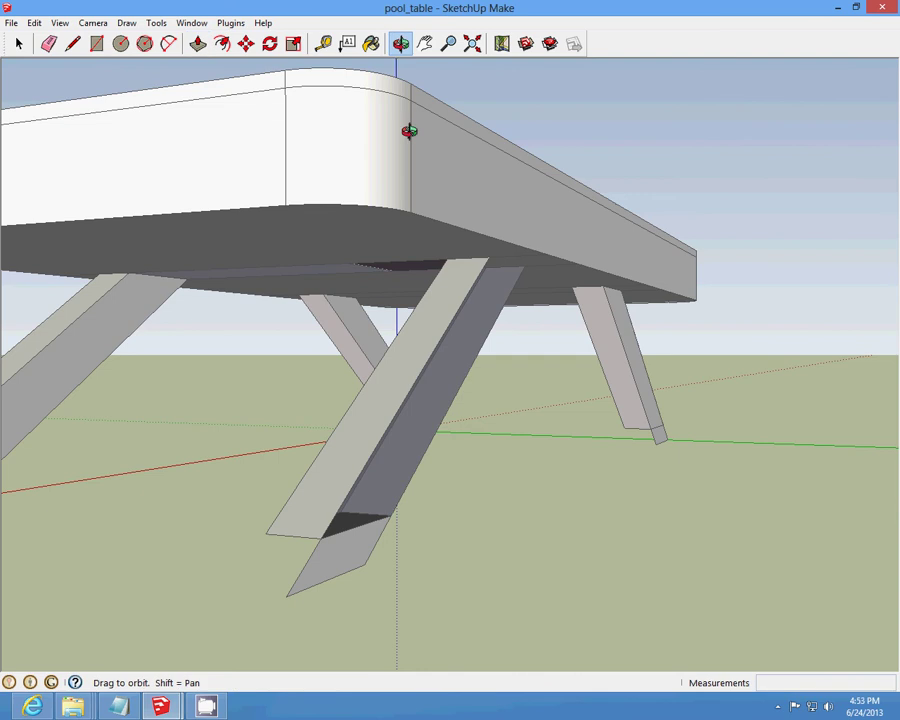
left_click_drag(409, 131, 336, 92)
- Draw a line from the leg's top corner along the table's underside
left_click(72, 43)
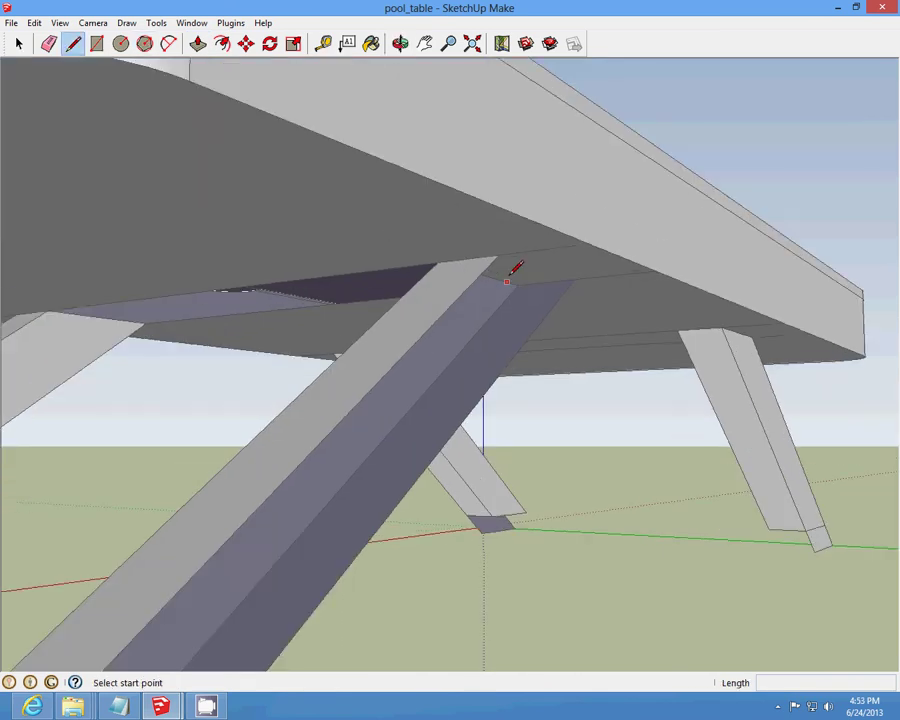
scroll(507, 281, "up", 1)
left_click(496, 249)
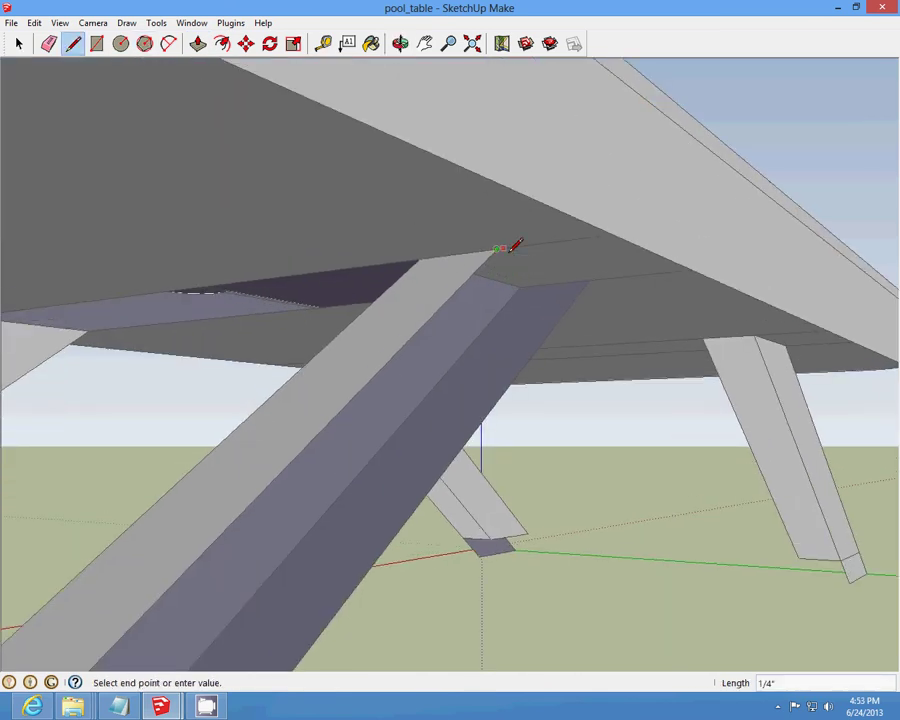
left_click(589, 277)
scroll(516, 254, "down", 5)
scroll(208, 320, "up", 5)
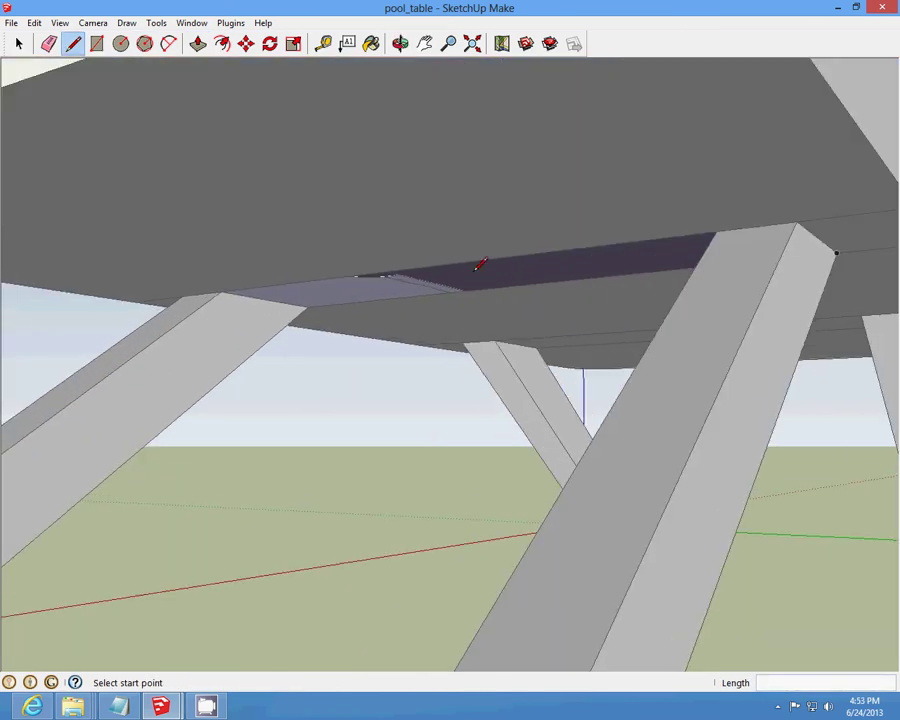
- Draw lines from the leg's other corner and across the remaining gap to fill it with a face
key("o")
mouse_move(444, 178)
left_mouse_down()
mouse_move(455, 223)
mouse_move(520, 228)
left_mouse_up()
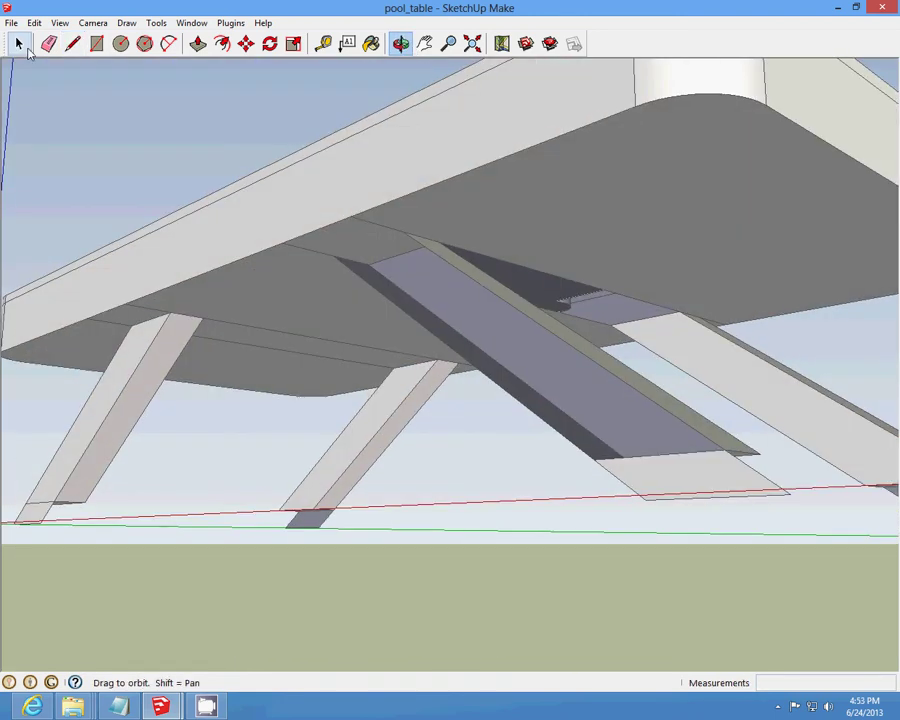
left_click(72, 43)
middle_click_drag(140, 102, 368, 206)
left_click(368, 208)
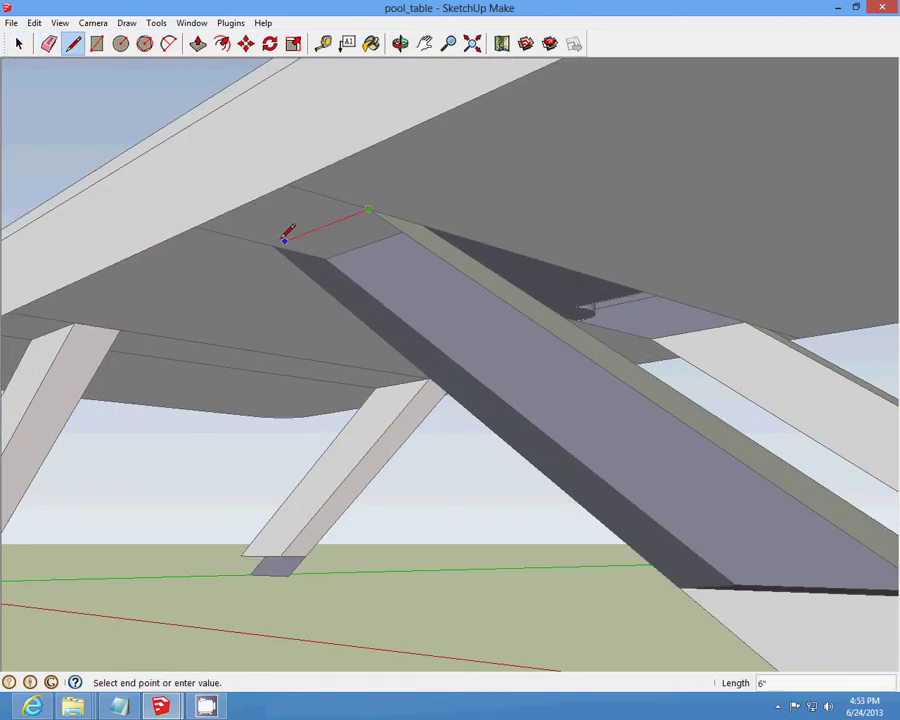
left_click(273, 245)
middle_click_drag(284, 232, 508, 312)
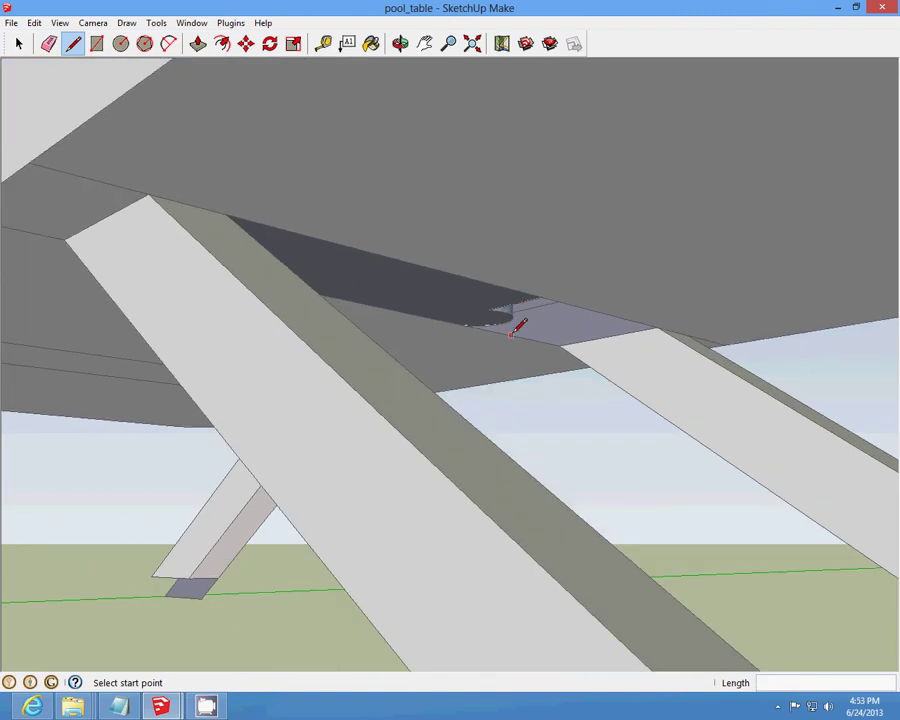
left_click(498, 331)
left_click(533, 294)
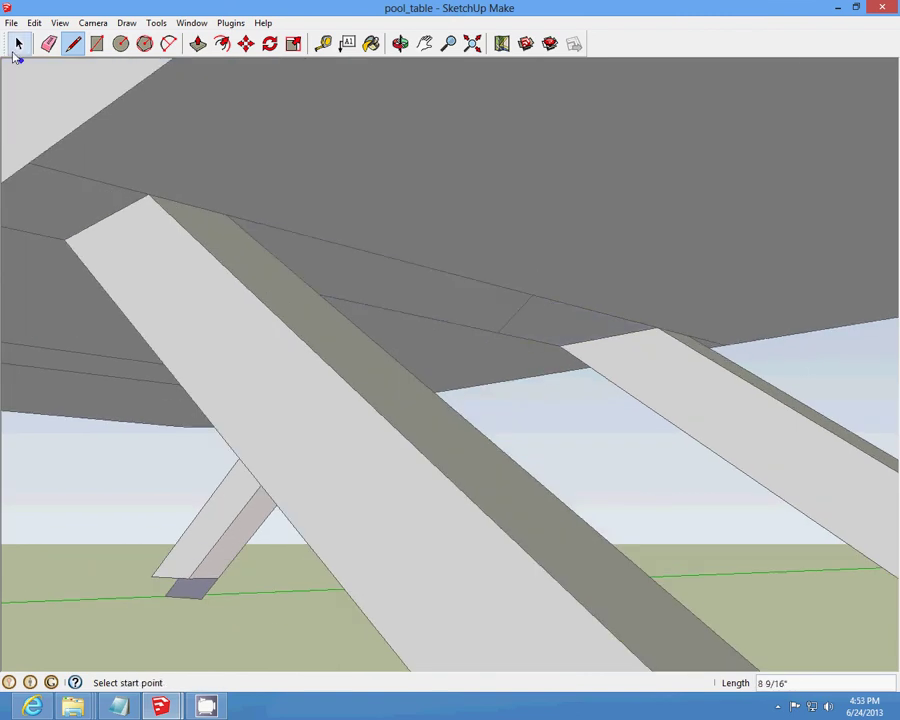
- Cut away the short stray edge and the long stray edge under the table
left_click(18, 44)
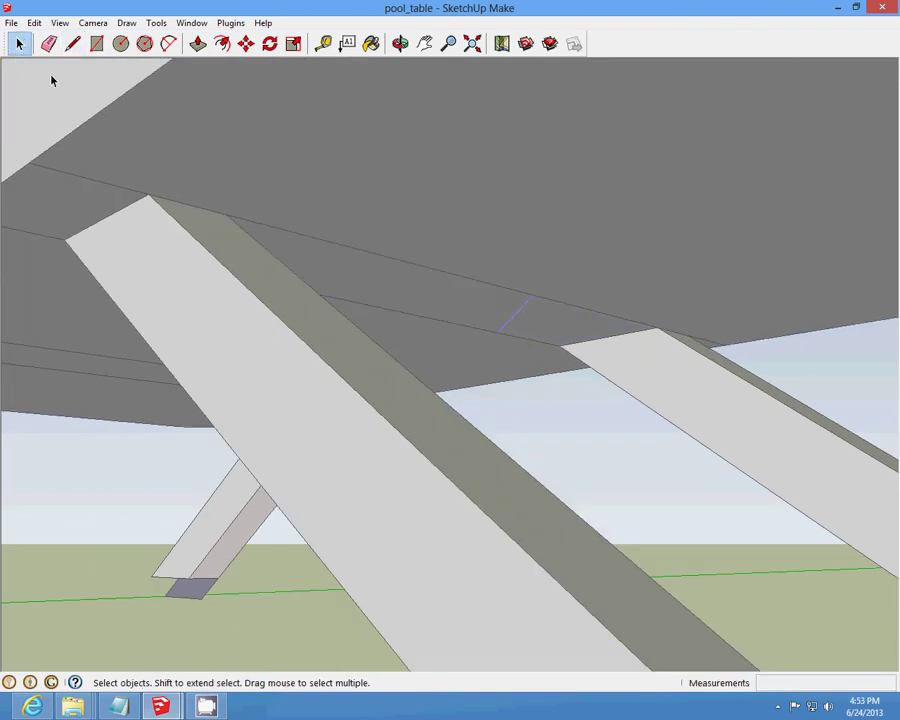
left_click(34, 22)
left_click(56, 74)
left_click(397, 260)
left_click(34, 22)
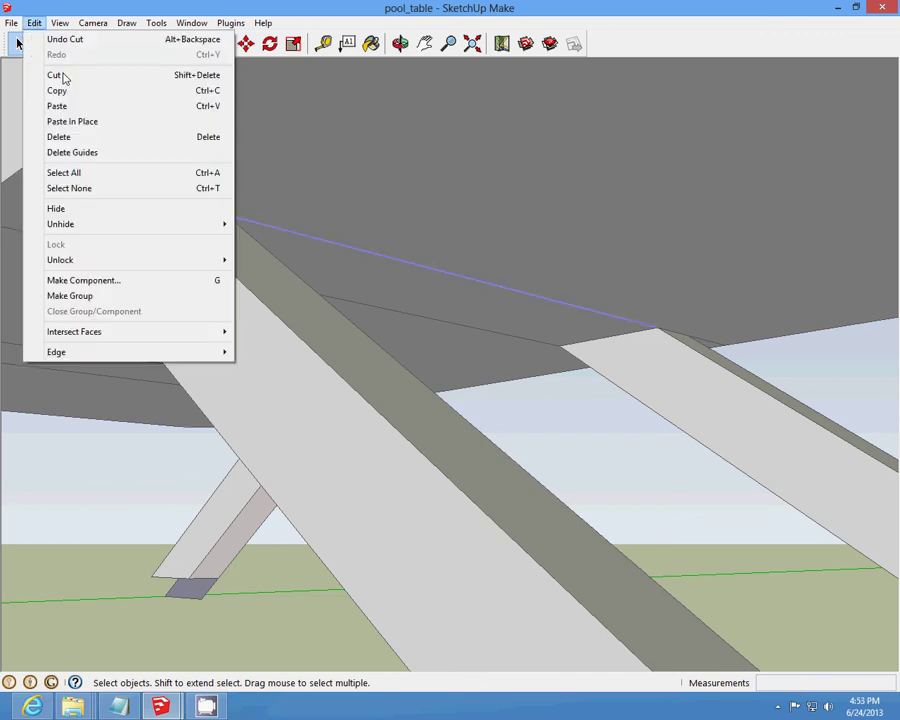
left_click(58, 76)
scroll(467, 285, "down", 3)
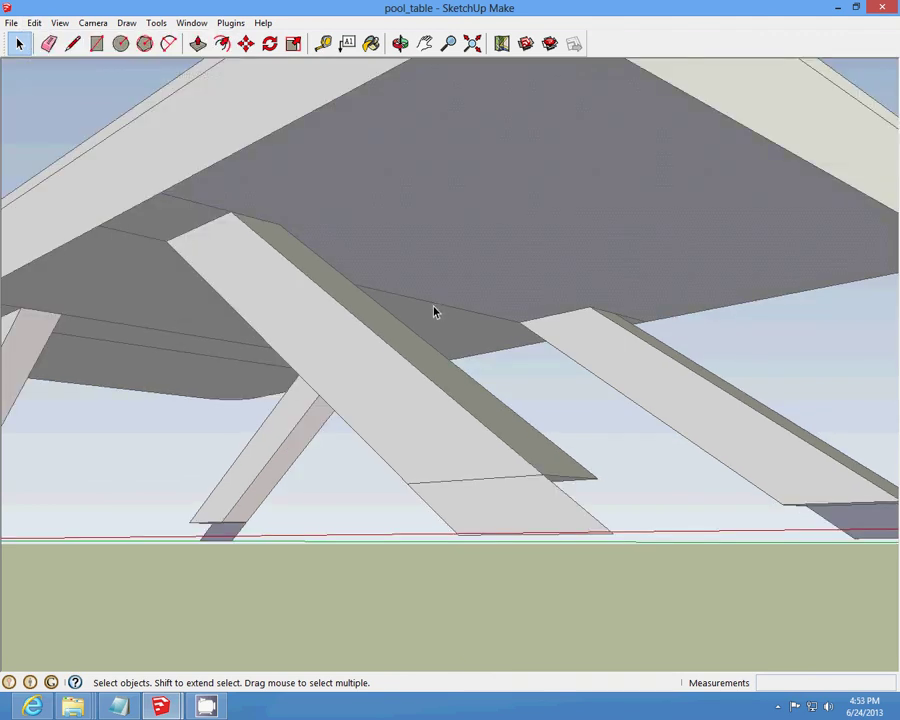
- Cut the three remaining leftover edges near where the leg meets the underside
left_click(435, 312)
left_click(34, 22)
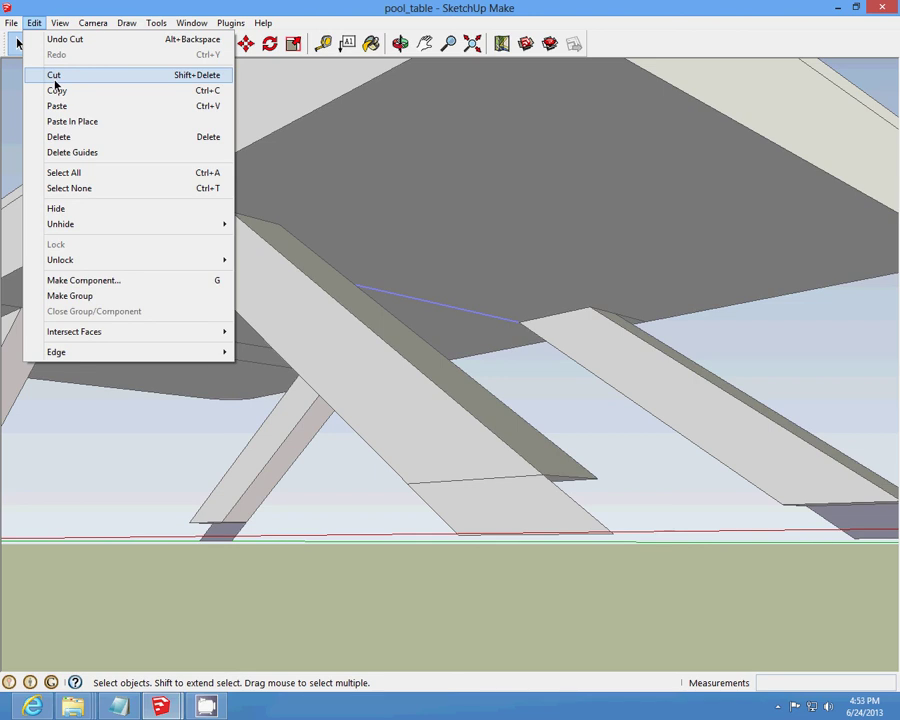
left_click(55, 77)
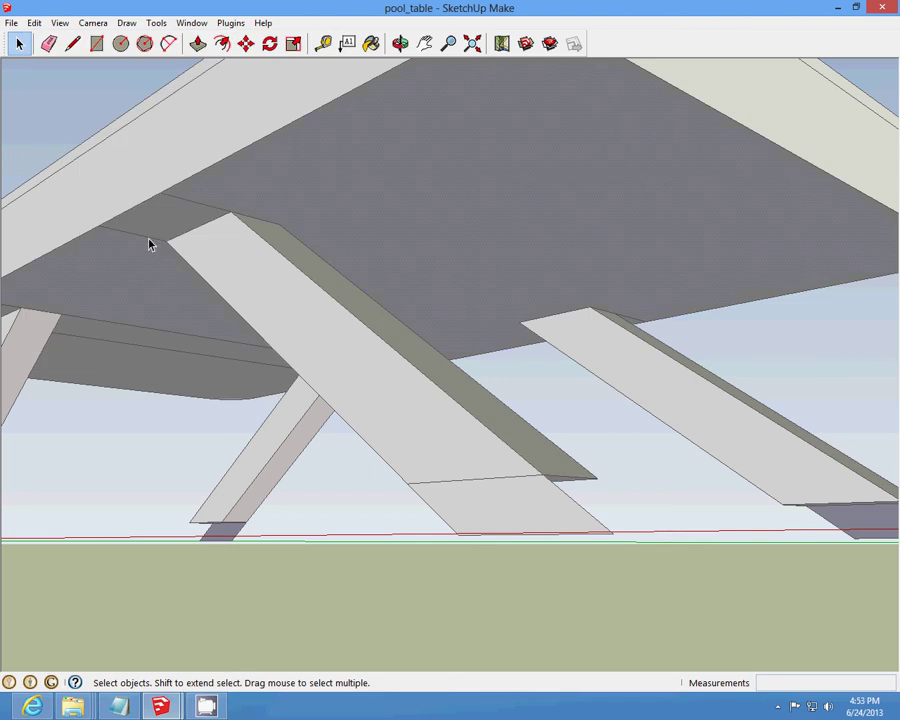
left_click(152, 240)
left_click(34, 22)
left_click(68, 76)
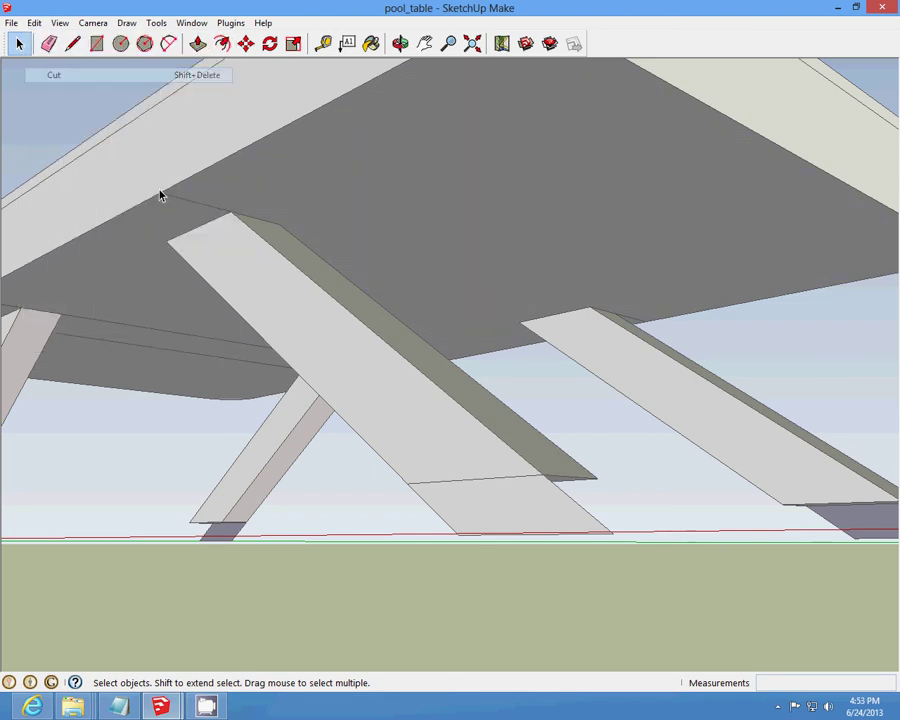
left_click(186, 205)
left_click(34, 22)
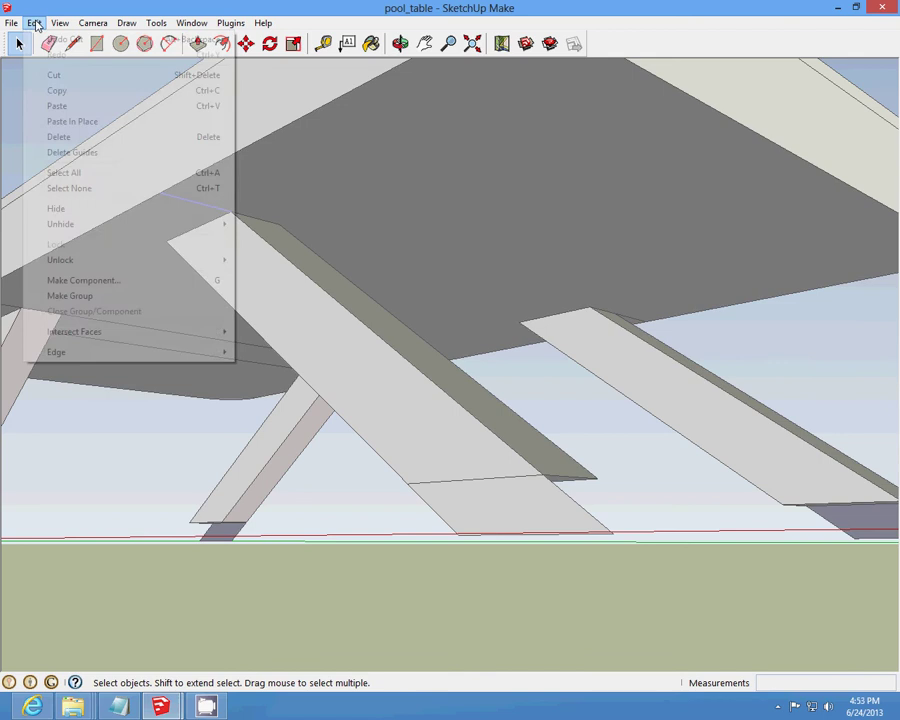
left_click(55, 75)
left_click(400, 43)
- Draw a diagonal line across the leg's foot, from the bottom edge midpoint to the upper edge
mouse_move(430, 484)
left_mouse_down()
mouse_move(434, 355)
mouse_move(550, 458)
mouse_move(548, 500)
mouse_move(502, 522)
mouse_move(80, 502)
mouse_move(317, 420)
left_mouse_up()
scroll(253, 402, "up", 3)
scroll(167, 398, "up", 3)
scroll(167, 390, "up", 2)
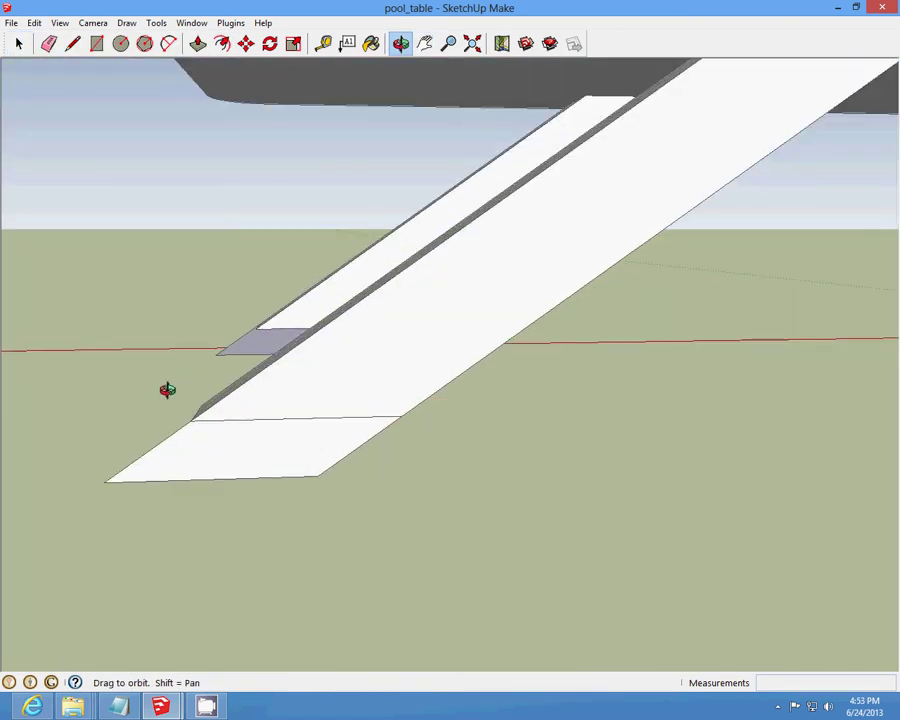
scroll(167, 390, "up", 1)
left_click(73, 43)
scroll(230, 390, "up", 2)
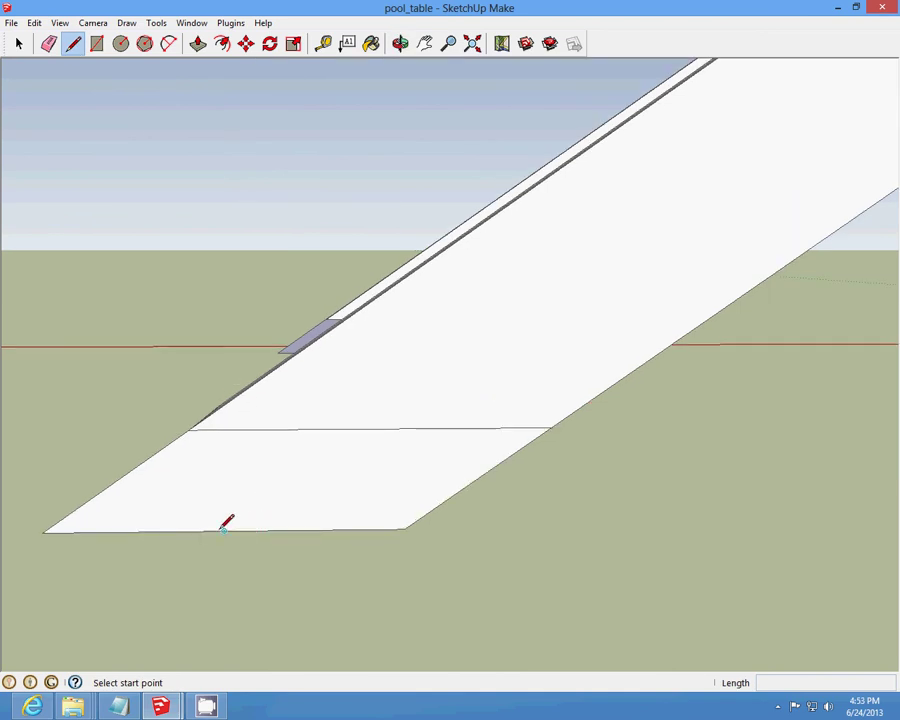
left_click(223, 529)
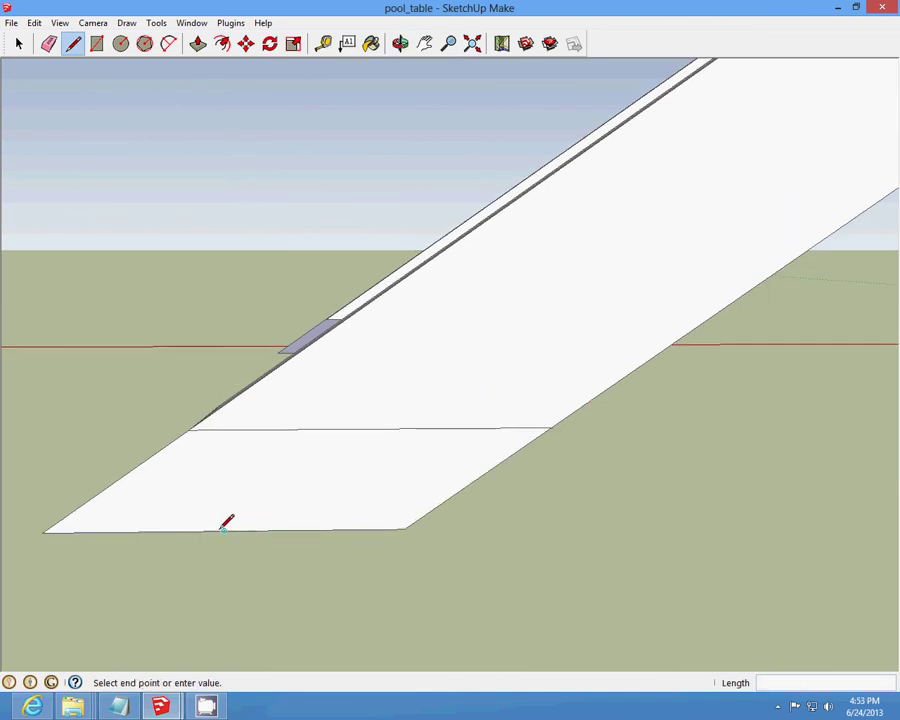
left_click(373, 429)
- Mark short half-inch segments on the bottom and upper edges and draw a parallel diagonal between them
middle_click_drag(378, 420, 272, 497)
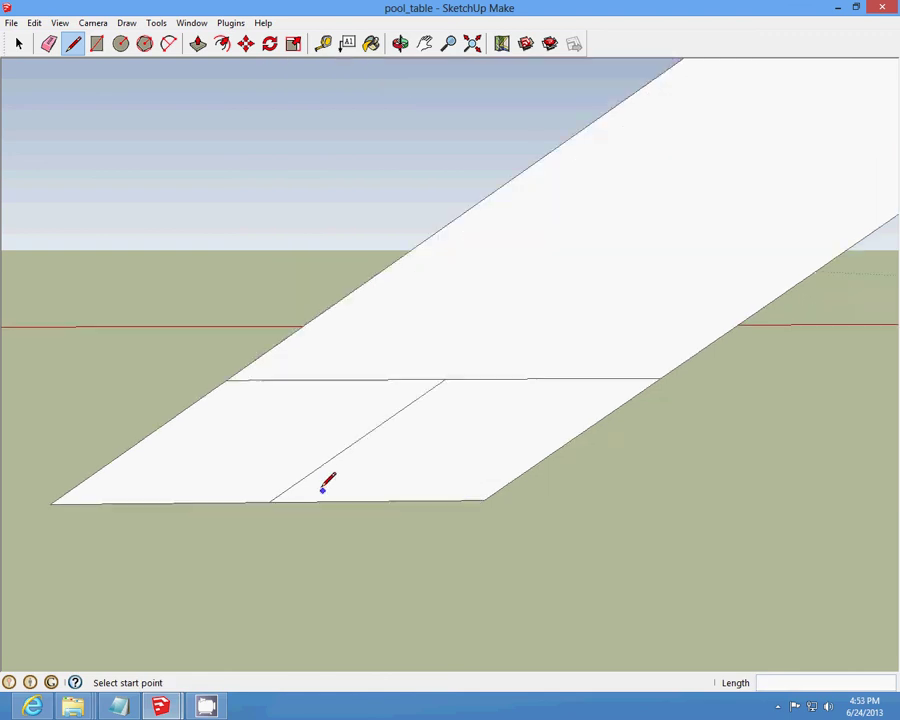
left_click(258, 503)
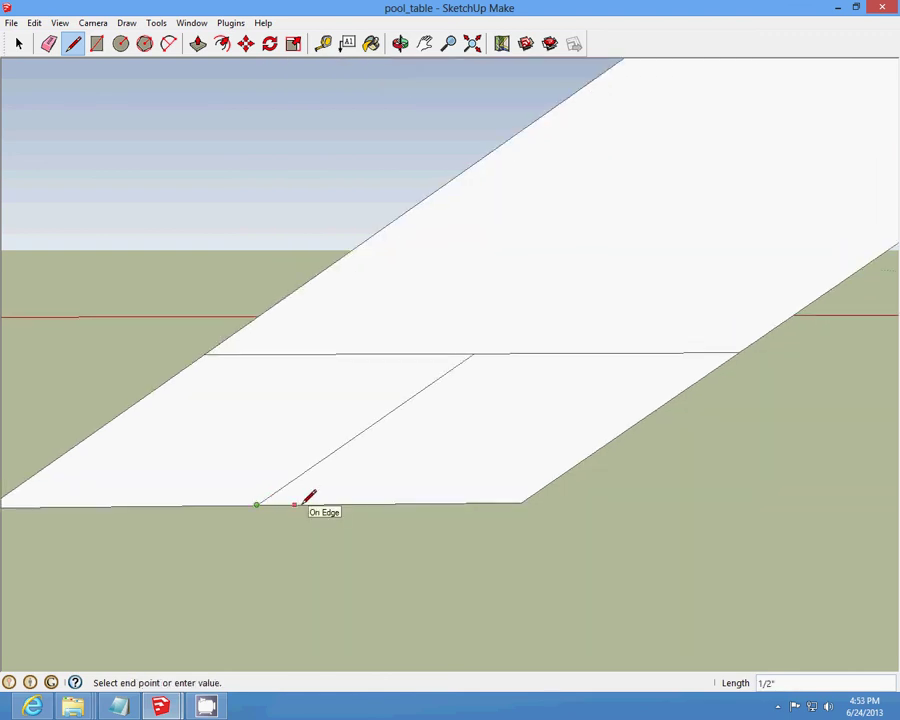
left_click(294, 504)
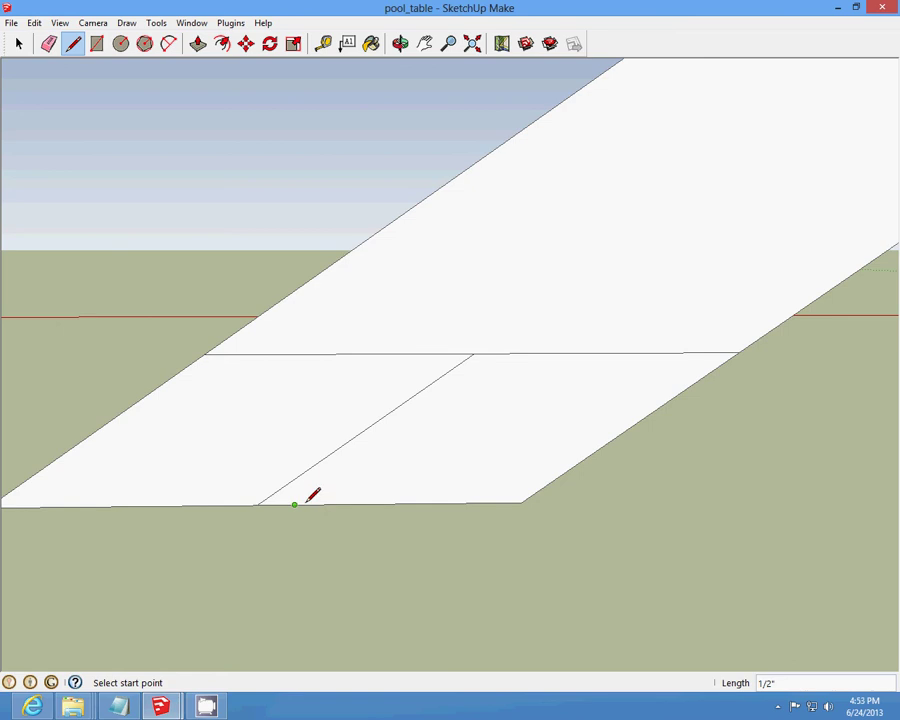
left_click(474, 352)
left_click(512, 353)
left_click(512, 353)
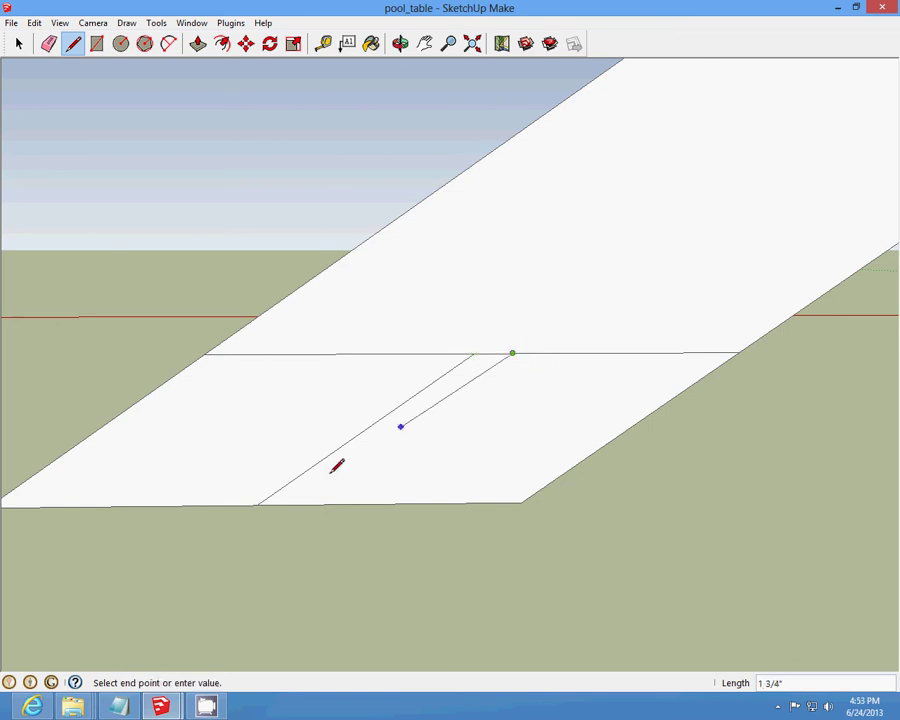
left_click(296, 503)
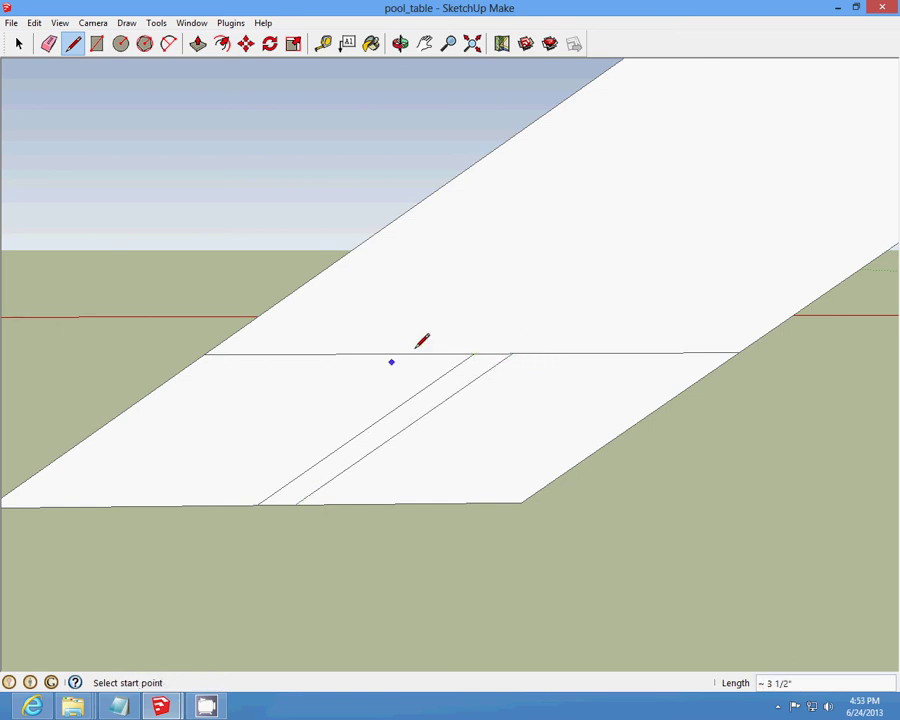
- Add half-inch segments on the other side and draw a second parallel diagonal to form the strip
left_click(474, 352)
left_click(436, 354)
left_click(257, 504)
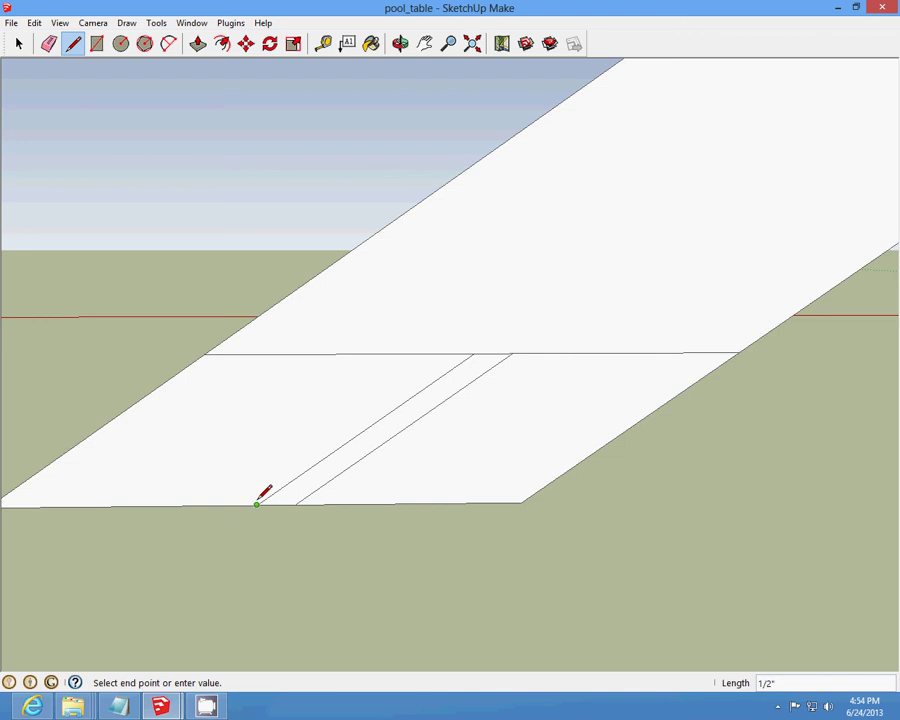
left_click(218, 505)
left_click(218, 505)
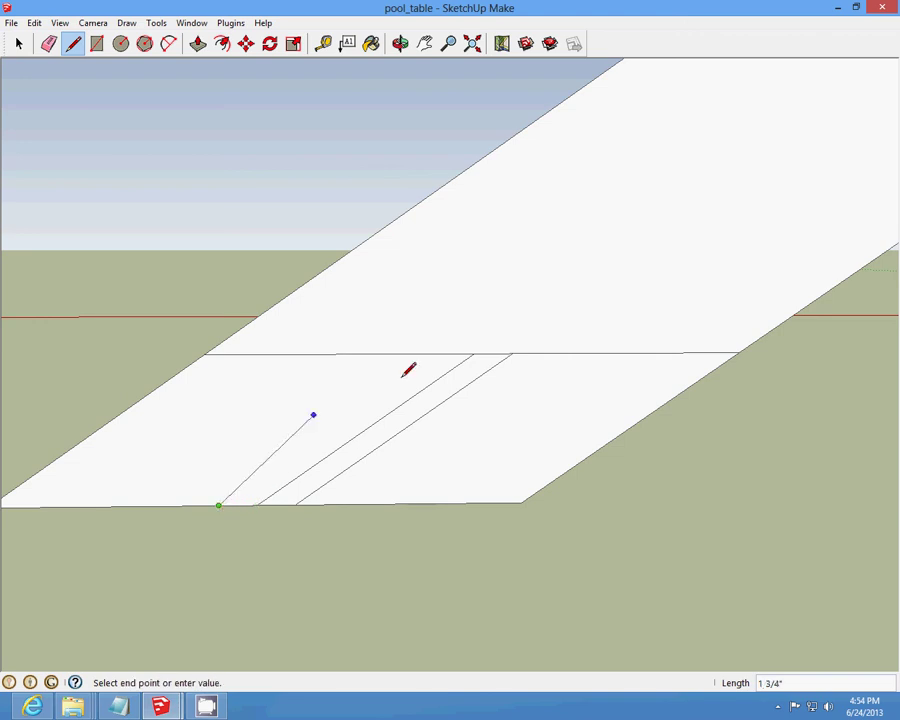
left_click(445, 353)
- Cut away the middle diagonal line and the bottom edge right of the strip
left_click(19, 44)
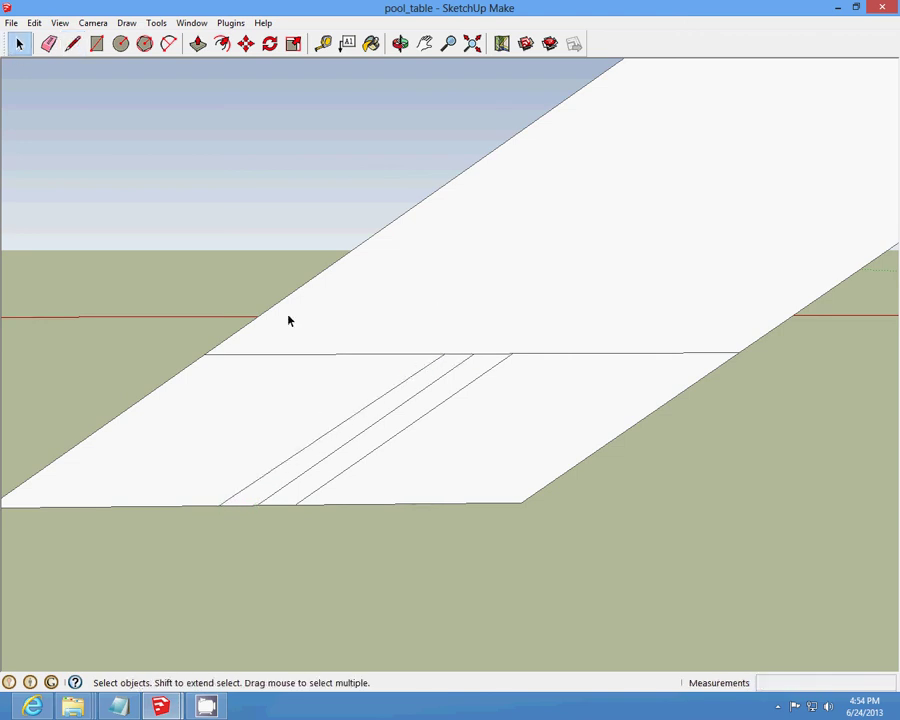
scroll(290, 320, "down", 2)
scroll(355, 390, "up", 1)
left_click(353, 378)
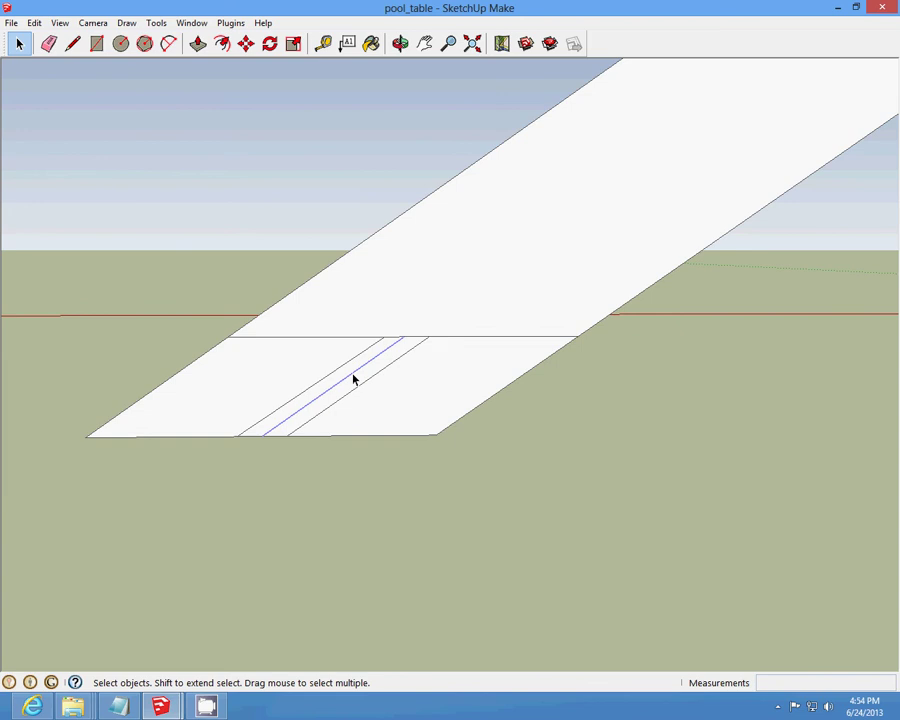
left_click(34, 22)
left_click(57, 75)
left_click(34, 22)
left_click(62, 76)
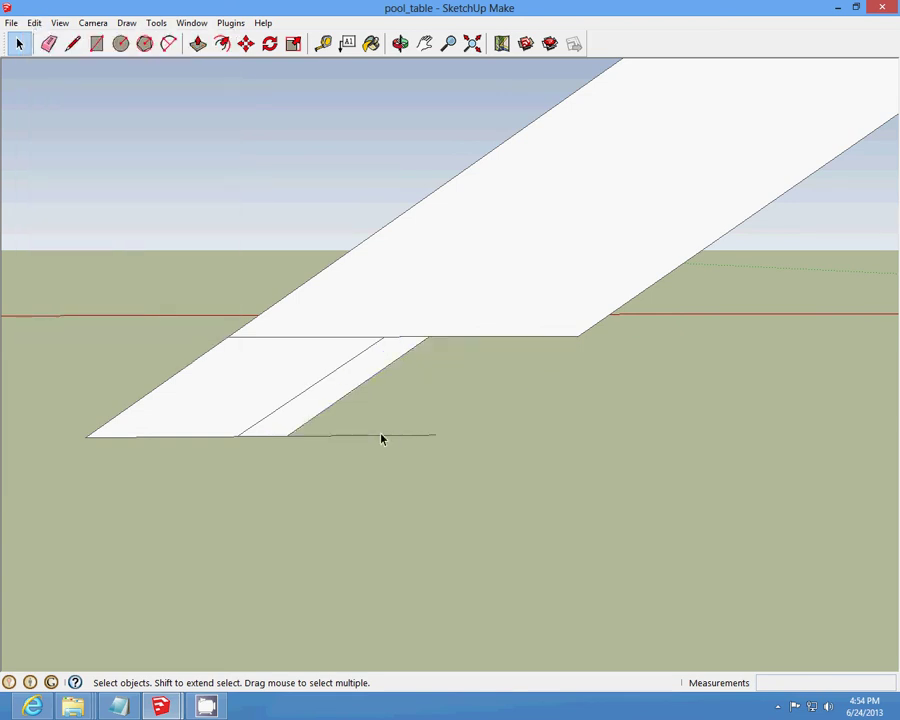
left_click(381, 436)
left_click(34, 22)
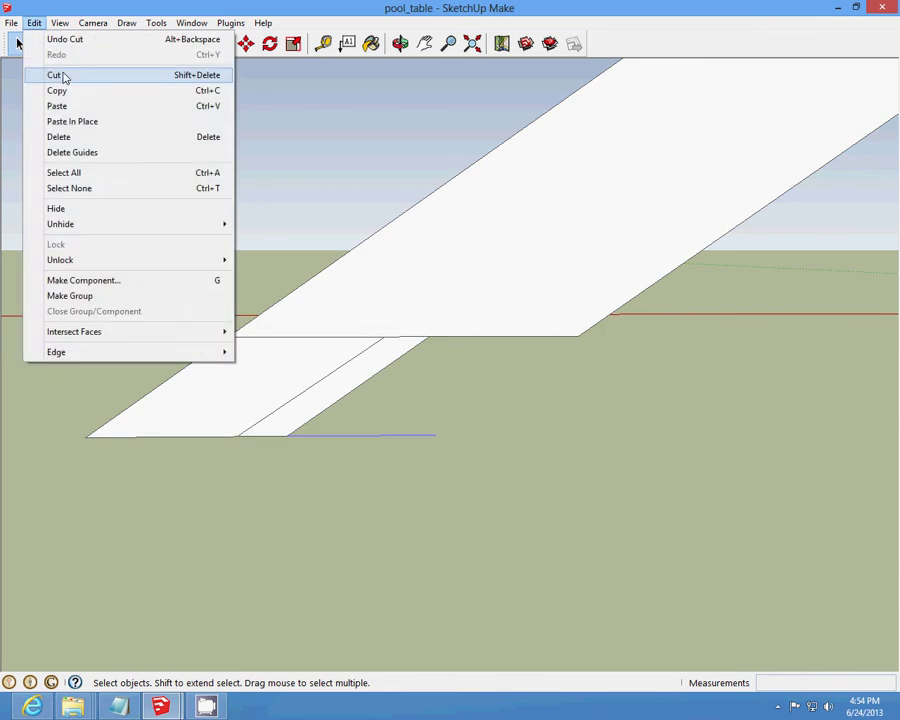
left_click(62, 76)
- Cut the bottom-left edge and leftover diagonal to remove the face left of the strip, then view it from below
left_click(199, 439)
left_click(199, 437)
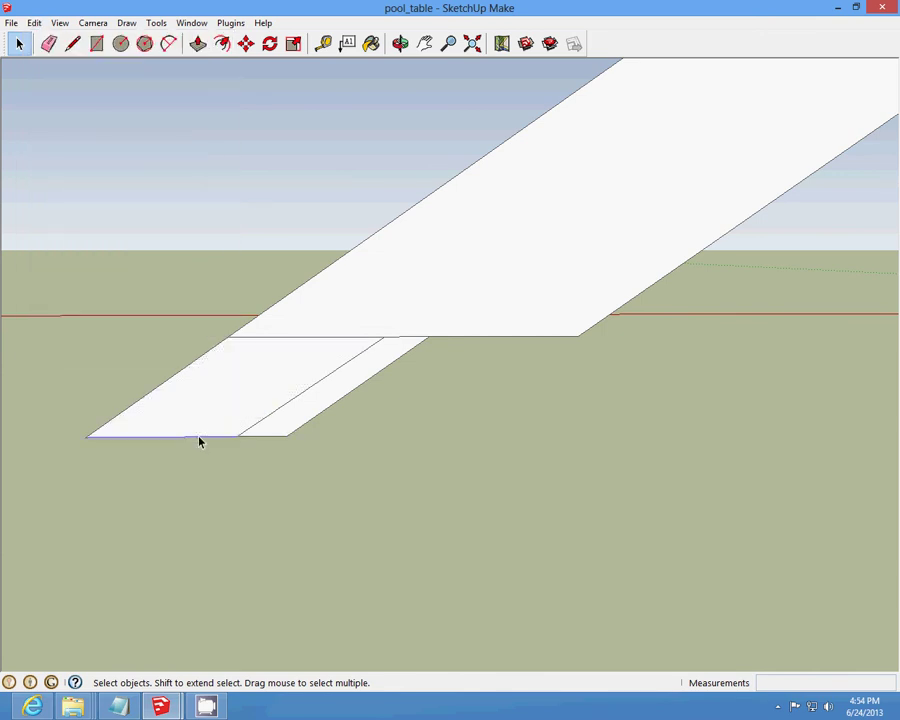
left_click(34, 22)
left_click(55, 75)
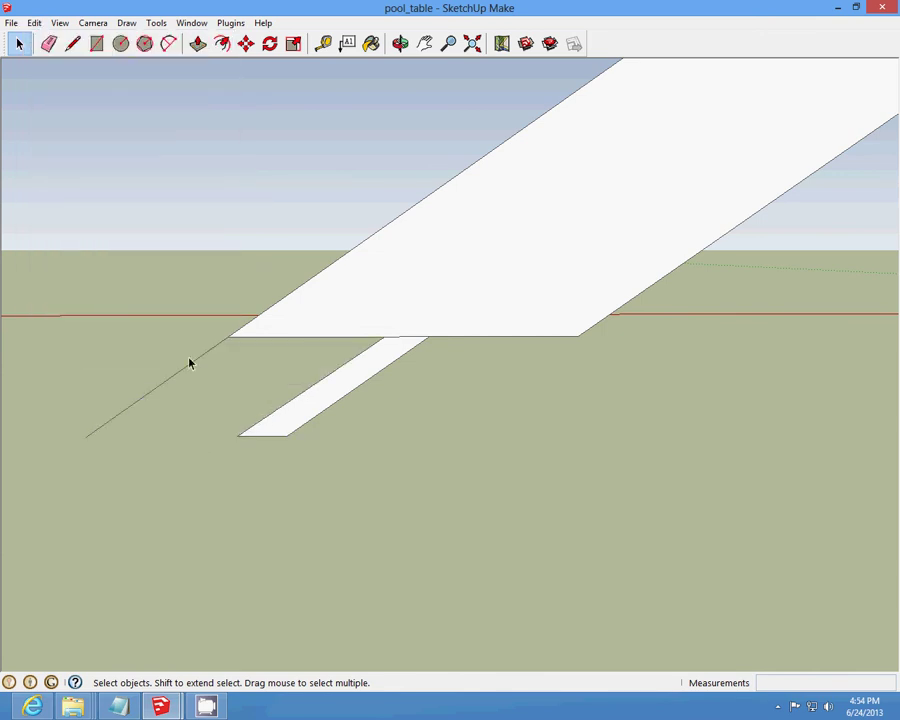
left_click(34, 22)
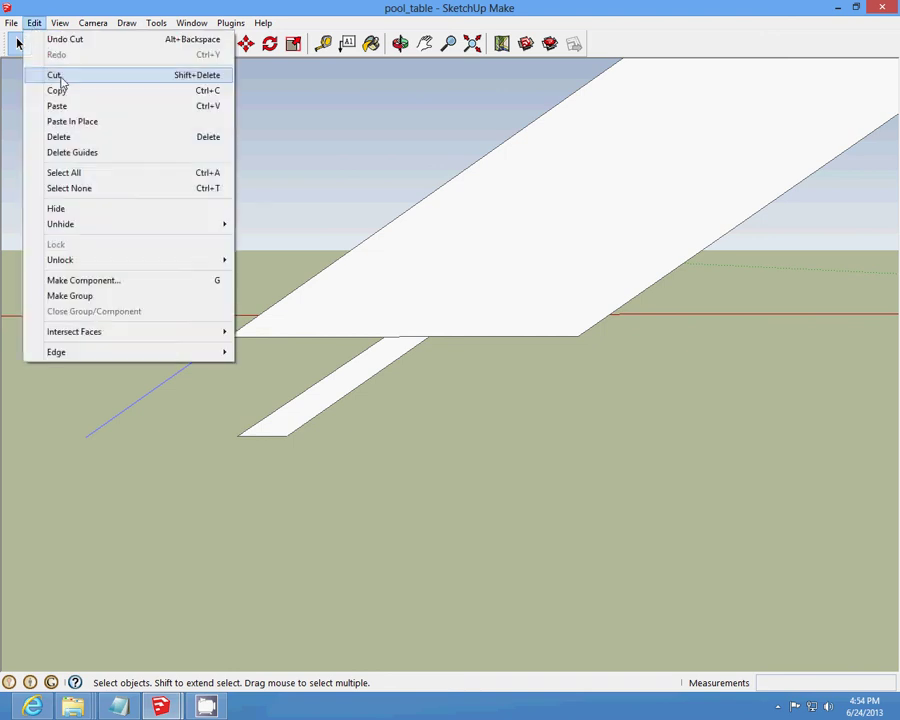
left_click(60, 76)
left_click(400, 43)
mouse_move(372, 188)
left_mouse_down()
mouse_move(584, 482)
mouse_move(628, 410)
mouse_move(745, 344)
mouse_move(805, 271)
mouse_move(834, 209)
left_mouse_up()
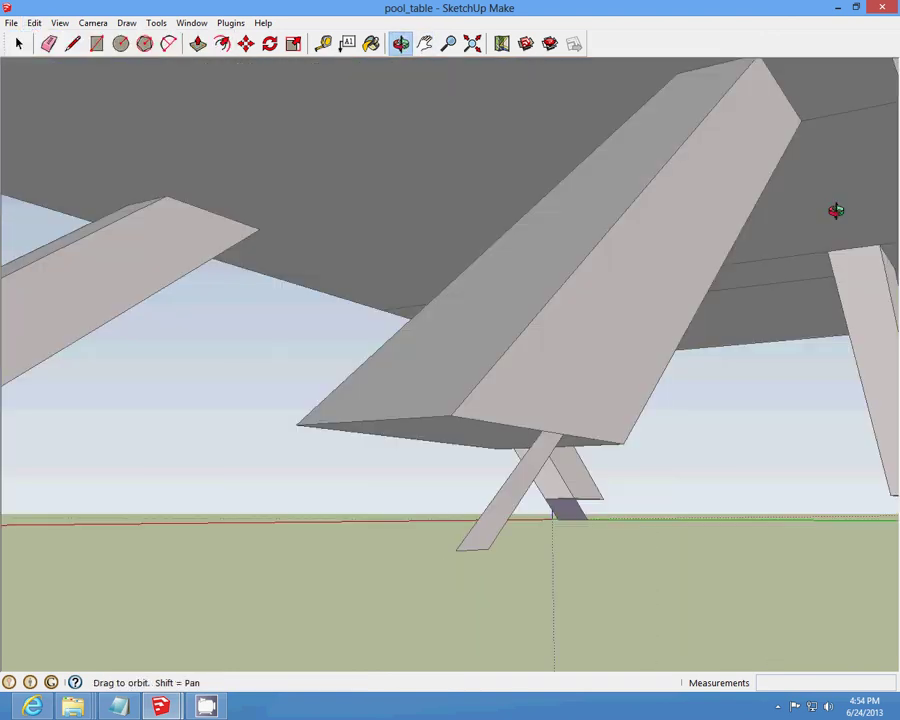
- Reverse the narrow strip's face and push/pull it 3" into a solid angled board at the leg's base
left_click(18, 43)
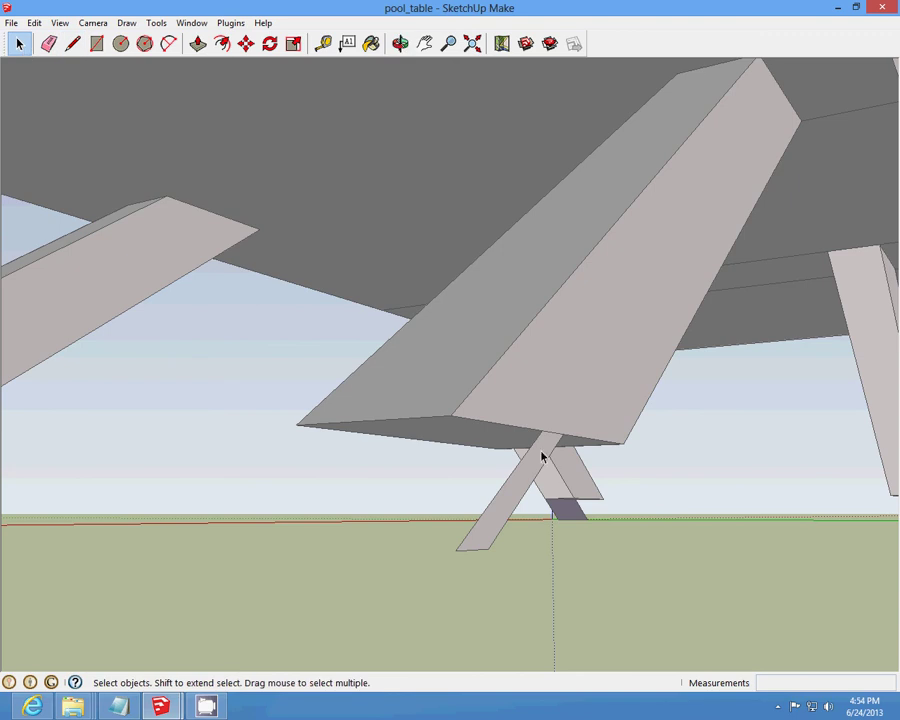
right_click(517, 482)
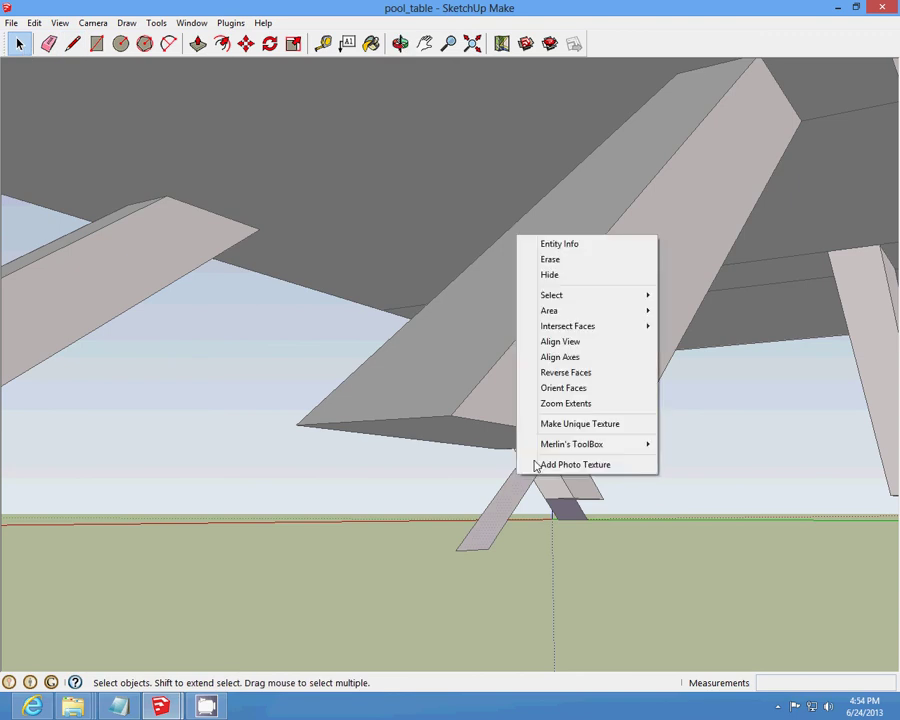
left_click(556, 370)
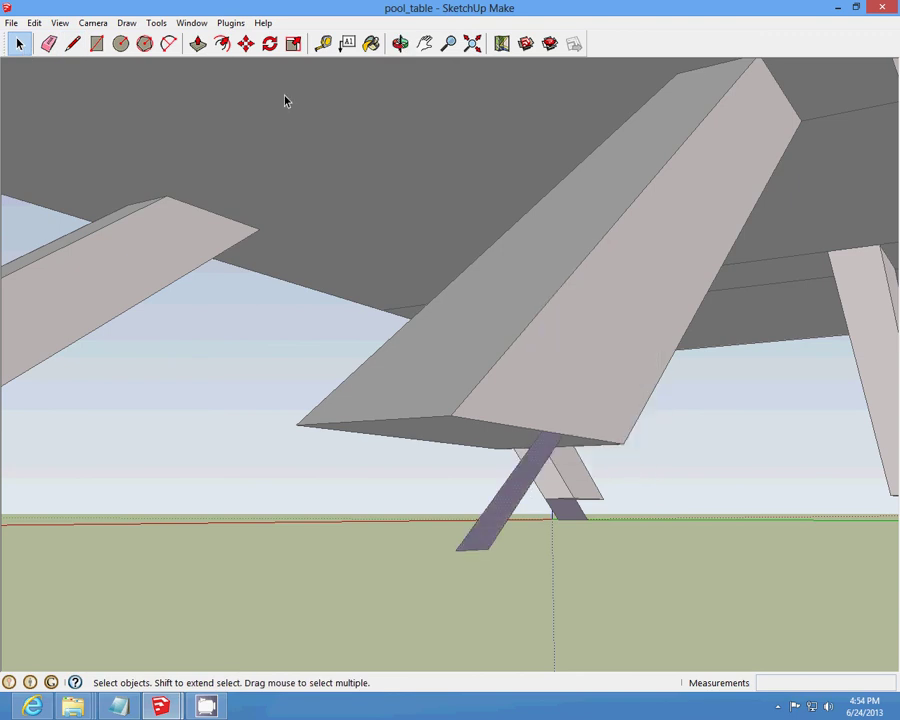
left_click(198, 43)
left_click(525, 488)
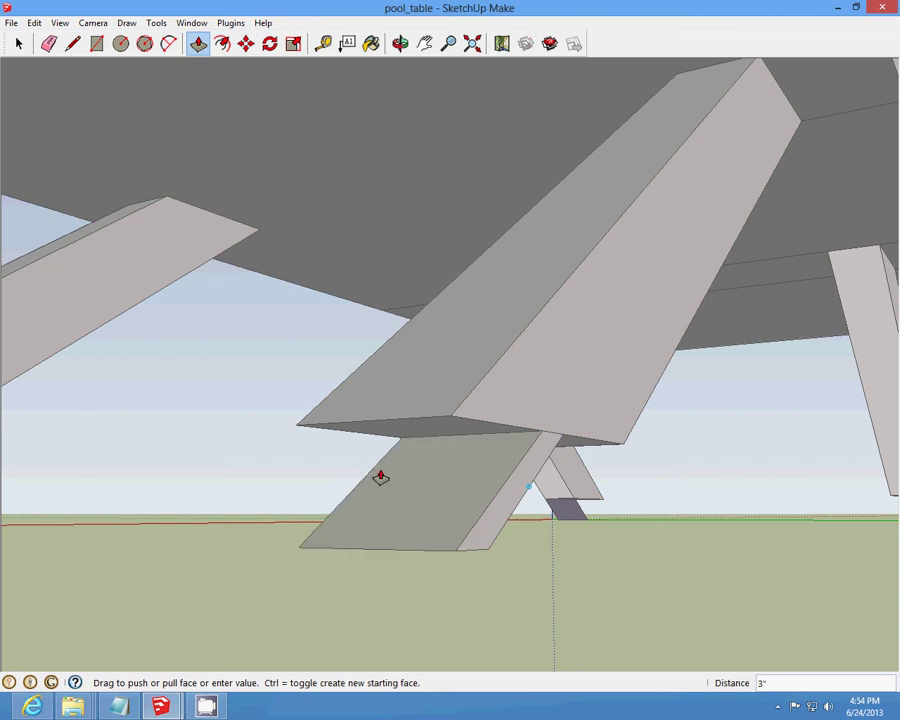
left_click(380, 477)
left_click(18, 43)
scroll(530, 455, "up", 3)
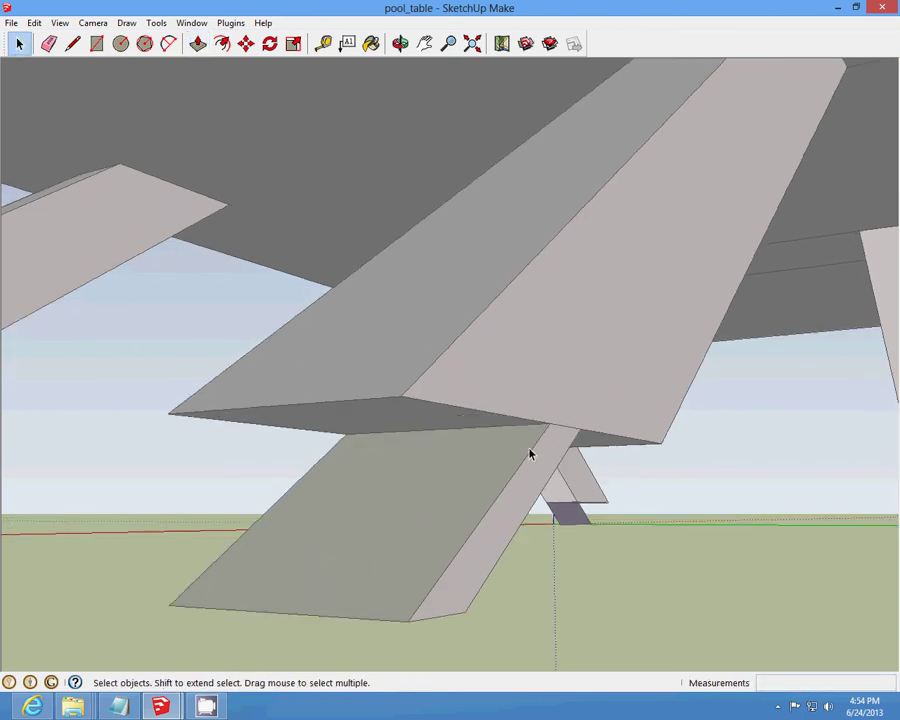
scroll(530, 455, "up", 1)
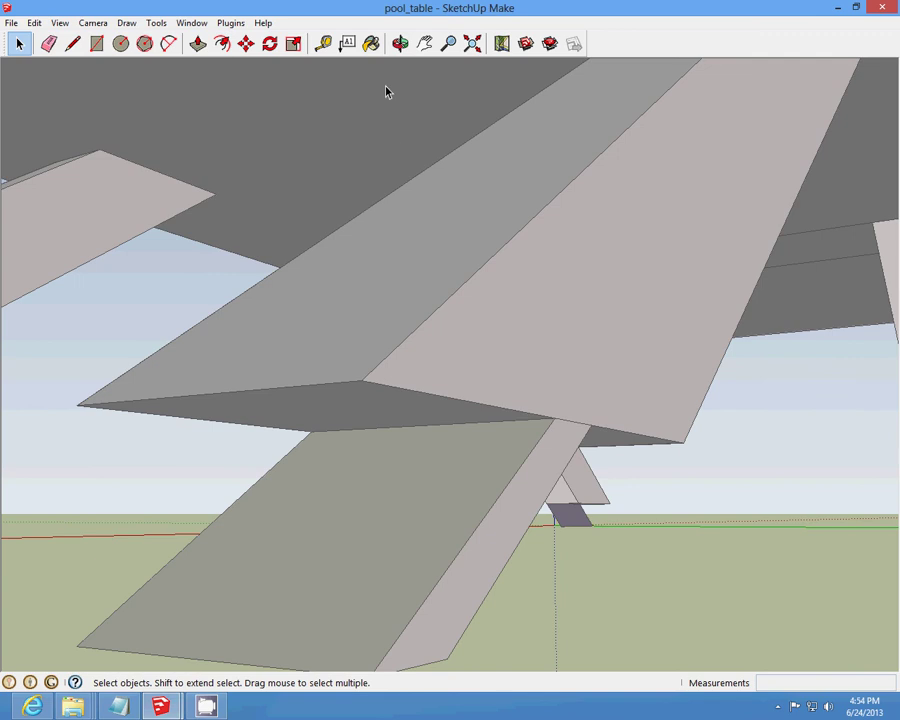
left_click(400, 43)
mouse_move(418, 474)
left_mouse_down()
mouse_move(266, 540)
mouse_move(287, 527)
mouse_move(351, 537)
mouse_move(255, 553)
mouse_move(290, 551)
left_mouse_up()
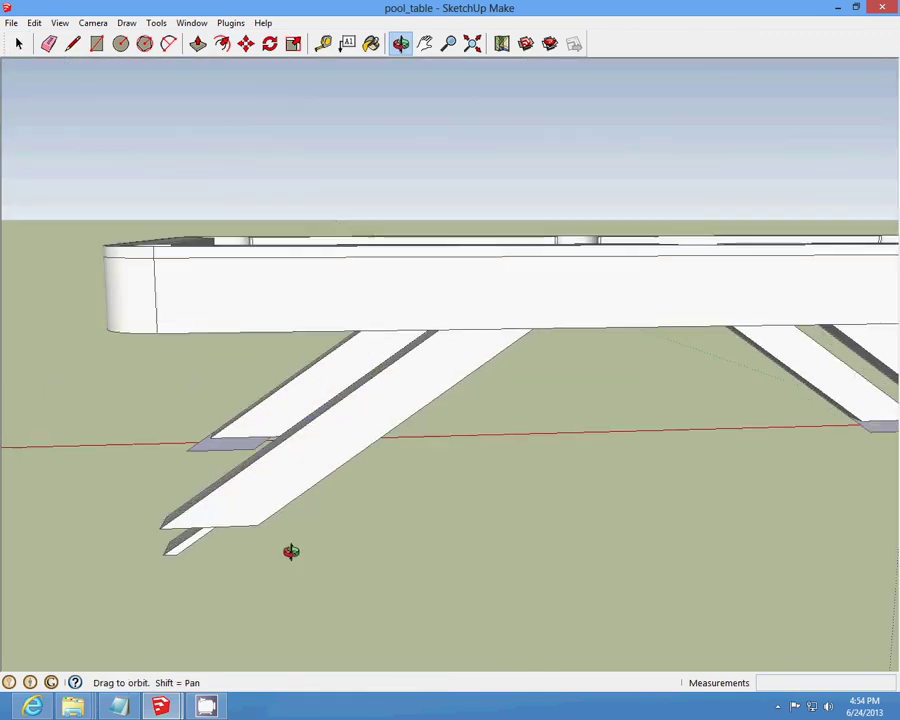
- Reverse the first leg's lower end face and push/pull it out 3" into a solid foot
left_click(778, 707)
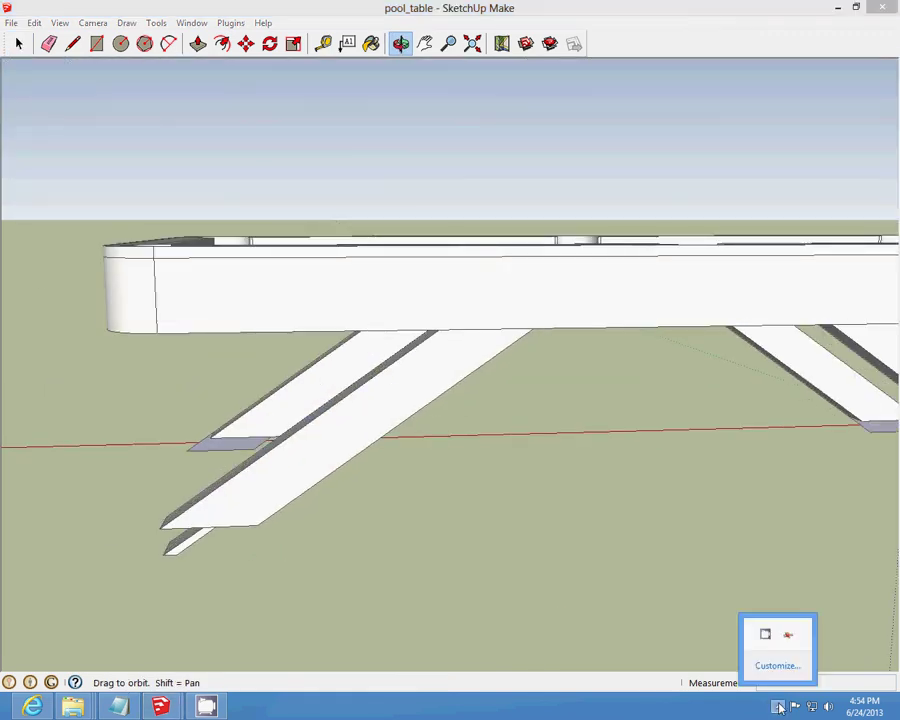
right_click(768, 638)
left_click(792, 596)
mouse_move(460, 520)
left_mouse_down()
mouse_move(370, 590)
mouse_move(358, 551)
mouse_move(317, 538)
mouse_move(414, 545)
left_mouse_up()
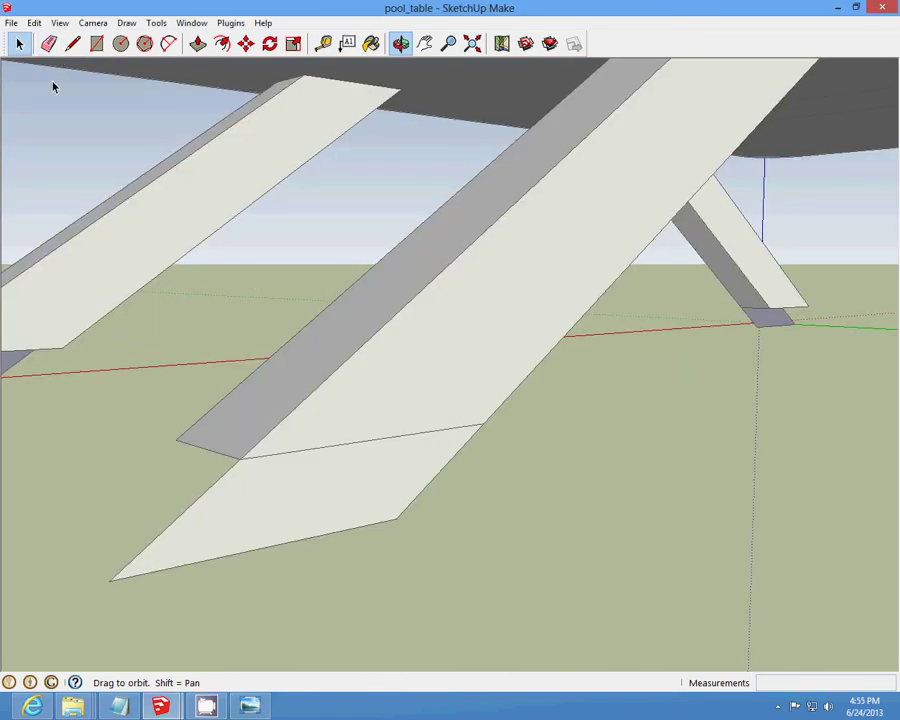
key("space")
right_click(297, 498)
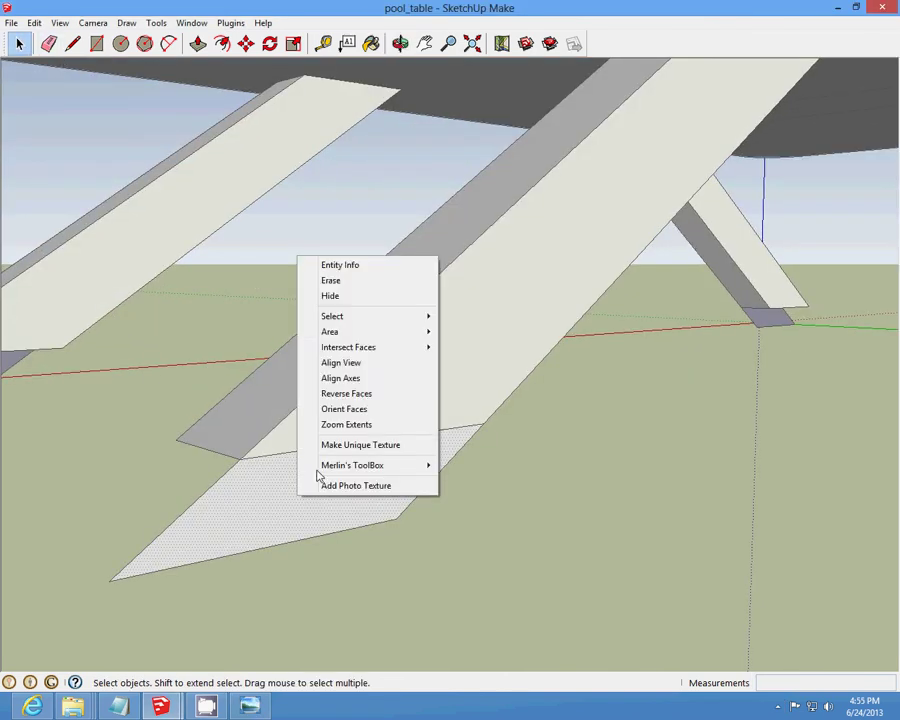
left_click(373, 394)
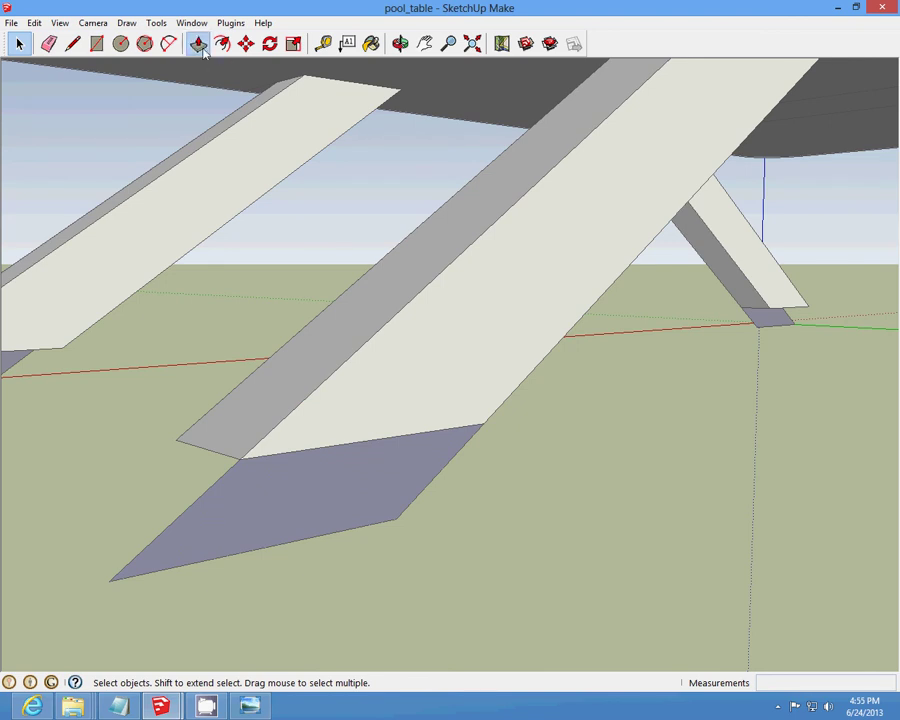
left_click(200, 46)
left_click(315, 493)
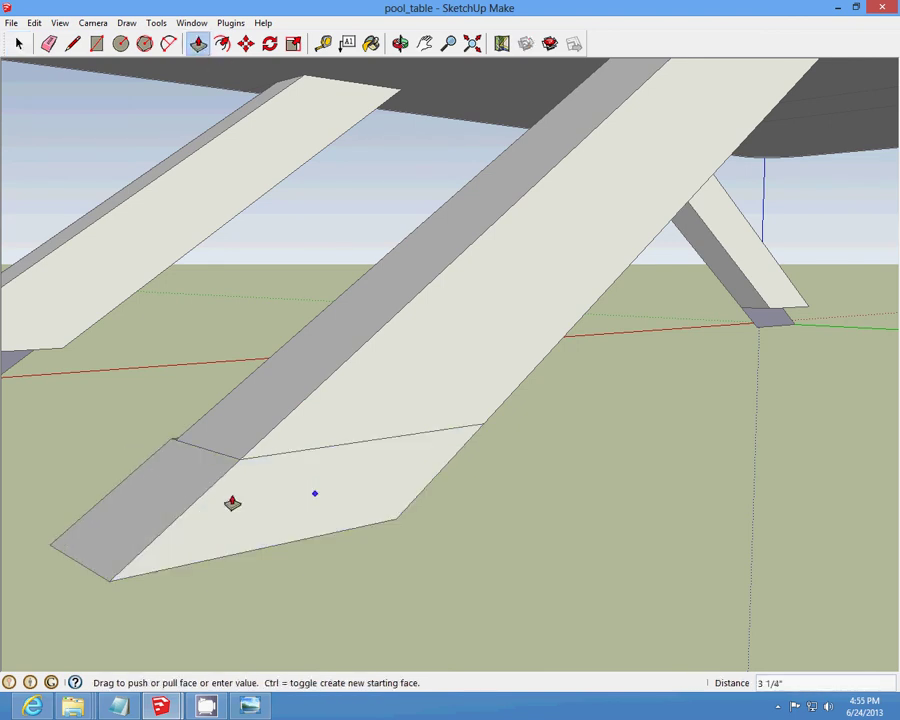
type("3")
left_click(238, 505)
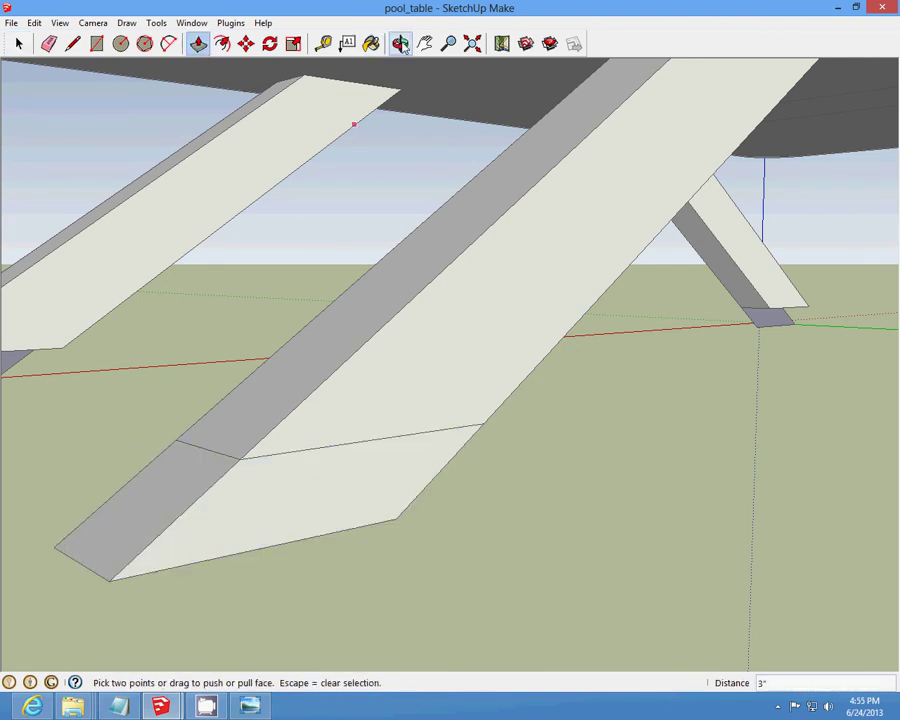
mouse_move(238, 505)
middle_mouse_down()
mouse_move(452, 420)
mouse_move(760, 528)
mouse_move(859, 422)
middle_mouse_up()
scroll(675, 432, "up", 3)
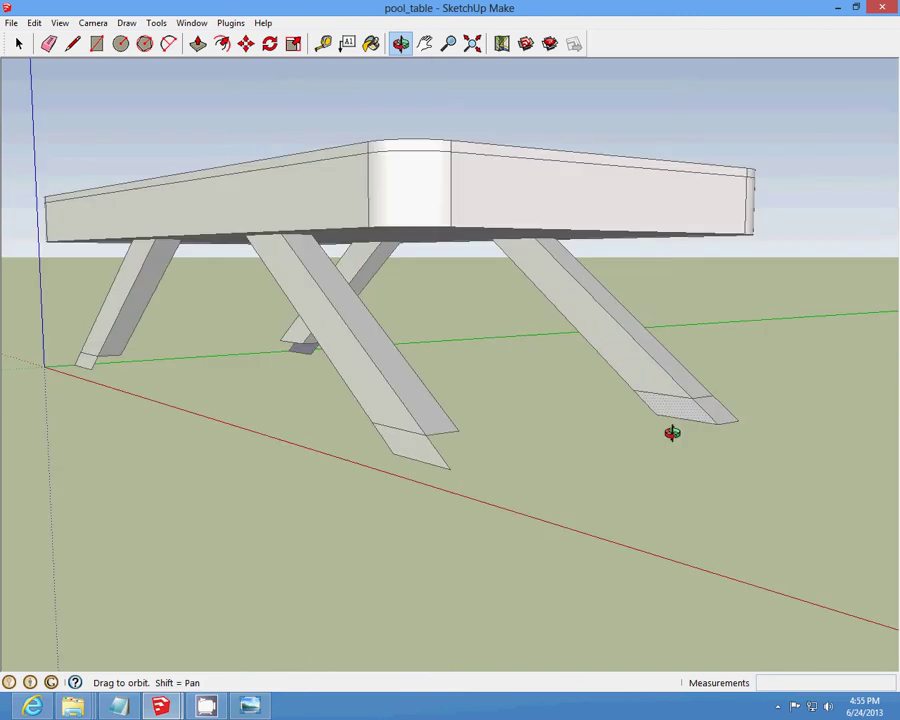
scroll(472, 432, "up", 2)
scroll(472, 432, "up", 2)
- Reverse the next leg-end face and pull it outward into a solid extension
left_click(19, 43)
scroll(400, 480, "up", 2)
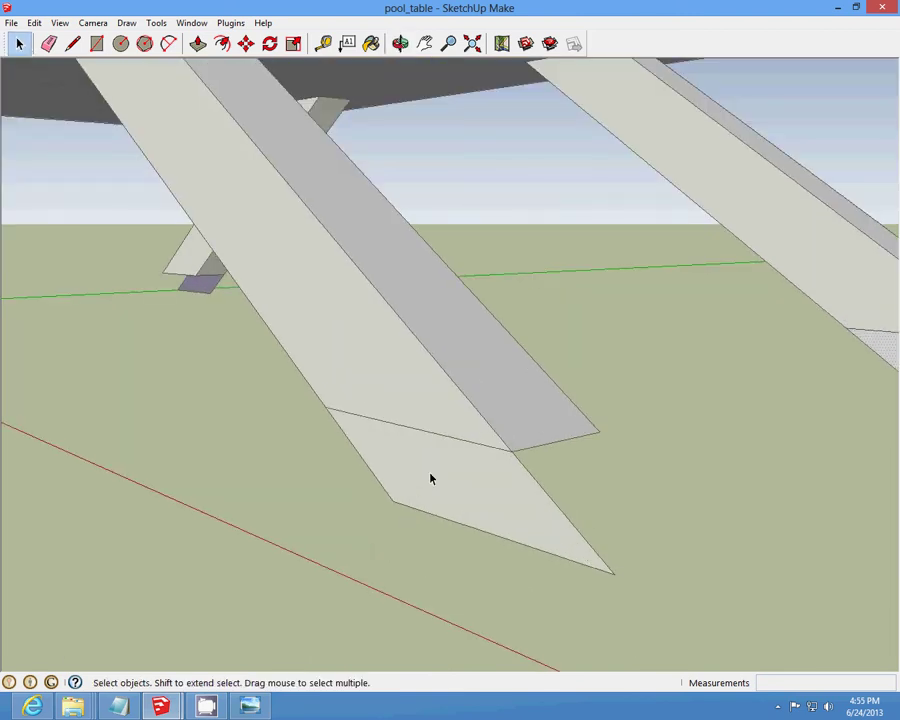
right_click(430, 472)
left_click(490, 368)
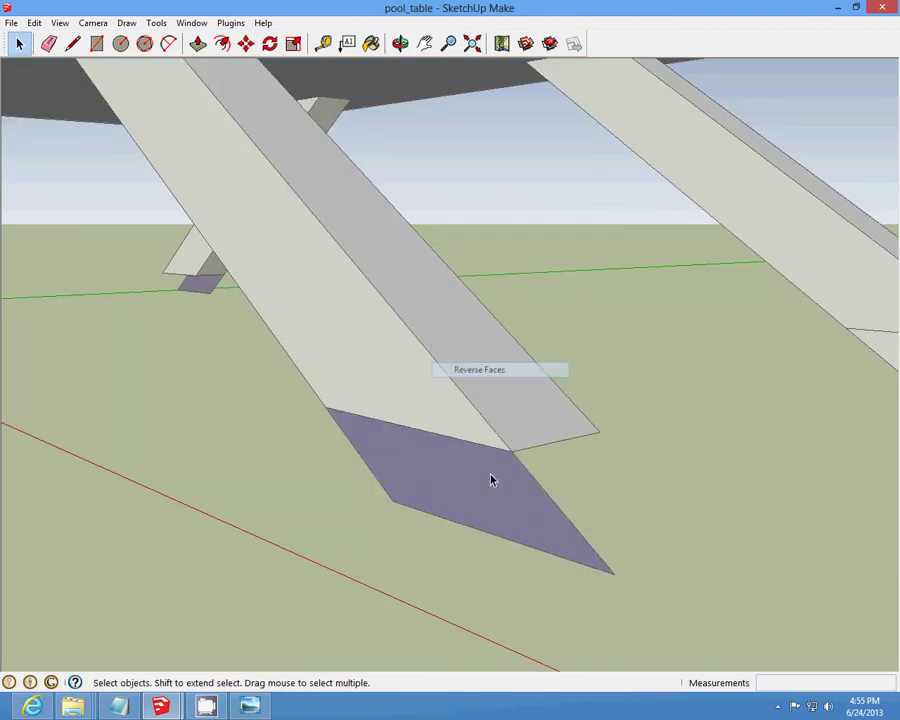
left_click(197, 43)
mouse_move(502, 498)
left_mouse_down()
mouse_move(553, 496)
mouse_move(580, 480)
left_mouse_up()
left_click(399, 43)
mouse_move(460, 223)
left_mouse_down()
mouse_move(516, 440)
mouse_move(886, 518)
mouse_move(388, 454)
left_mouse_up()
- Reverse a front leg's end face and push/pull it out 3" flush with the leg
scroll(358, 490, "up", 5)
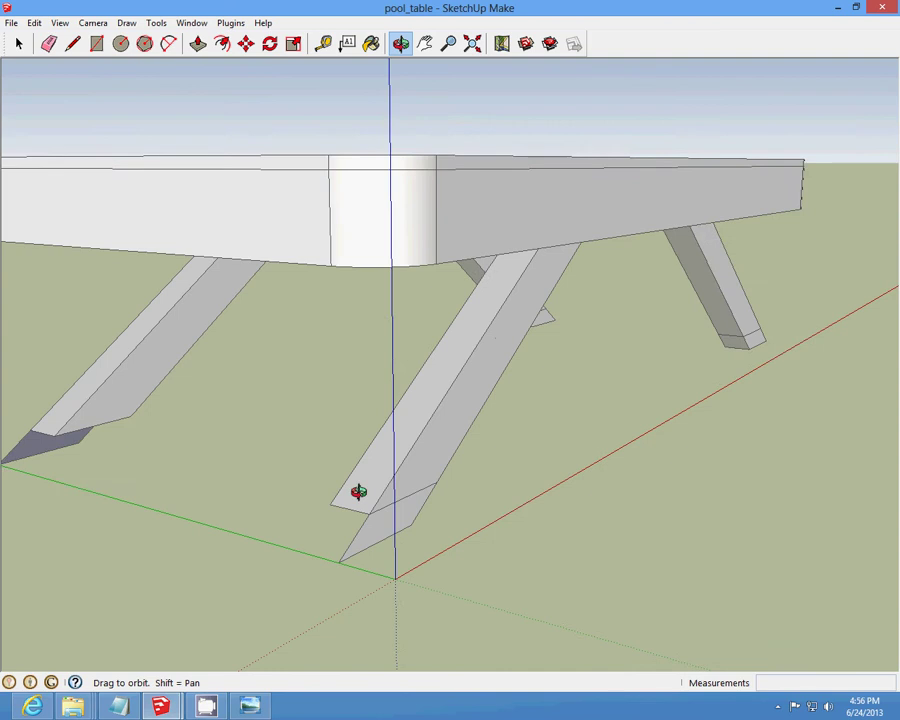
left_click_drag(358, 490, 352, 354)
left_click(20, 45)
middle_click_drag(350, 330, 394, 541)
right_click(394, 541)
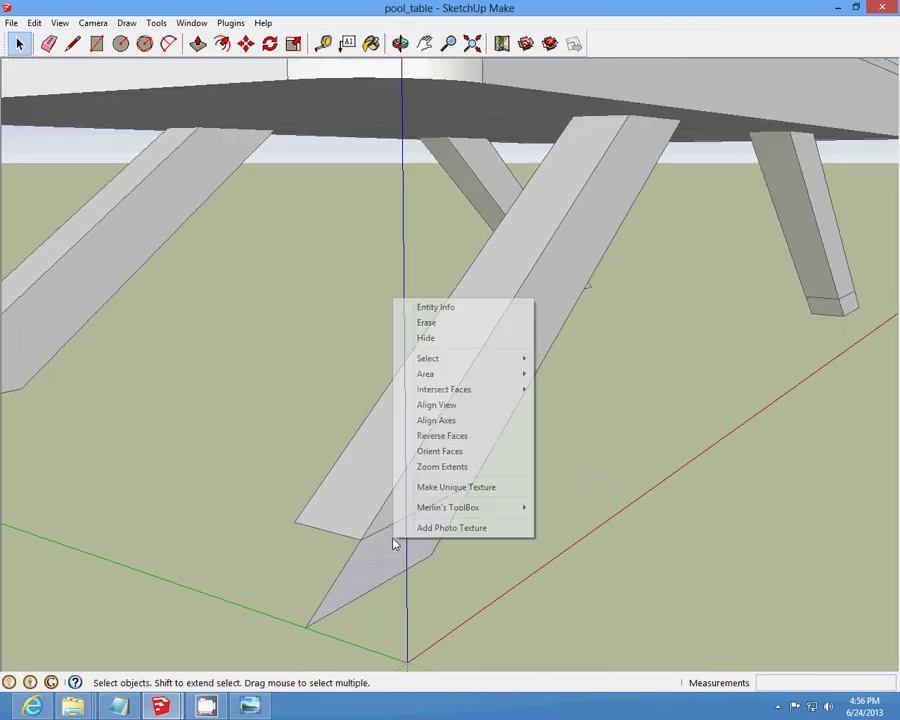
left_click(452, 434)
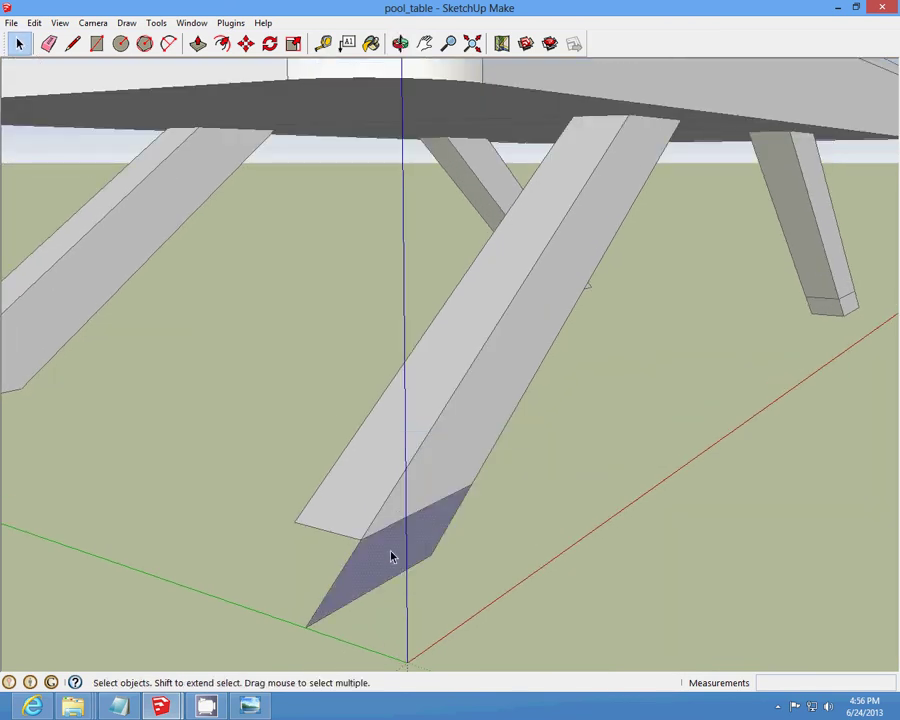
key("p")
mouse_move(388, 550)
left_mouse_down()
mouse_move(312, 545)
mouse_move(317, 551)
left_mouse_up()
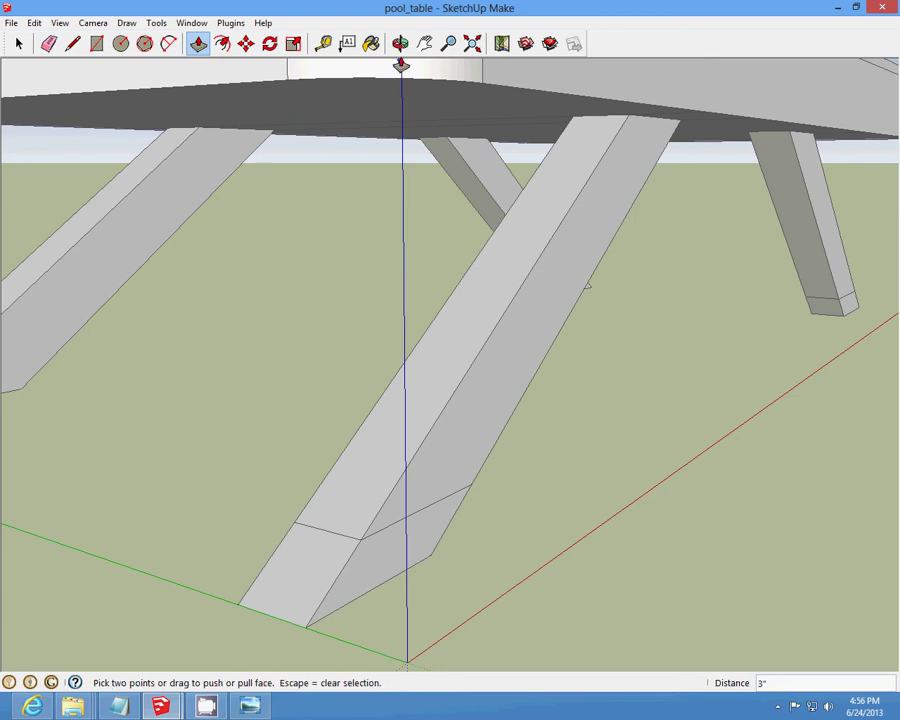
left_click(400, 43)
mouse_move(430, 250)
left_mouse_down()
mouse_move(488, 330)
mouse_move(445, 353)
mouse_move(554, 386)
mouse_move(446, 315)
mouse_move(476, 355)
left_mouse_up()
- Flip the slanted leg's tip face and extrude it about 2 3/4" down to the ground
left_click(18, 43)
scroll(444, 510, "up", 3)
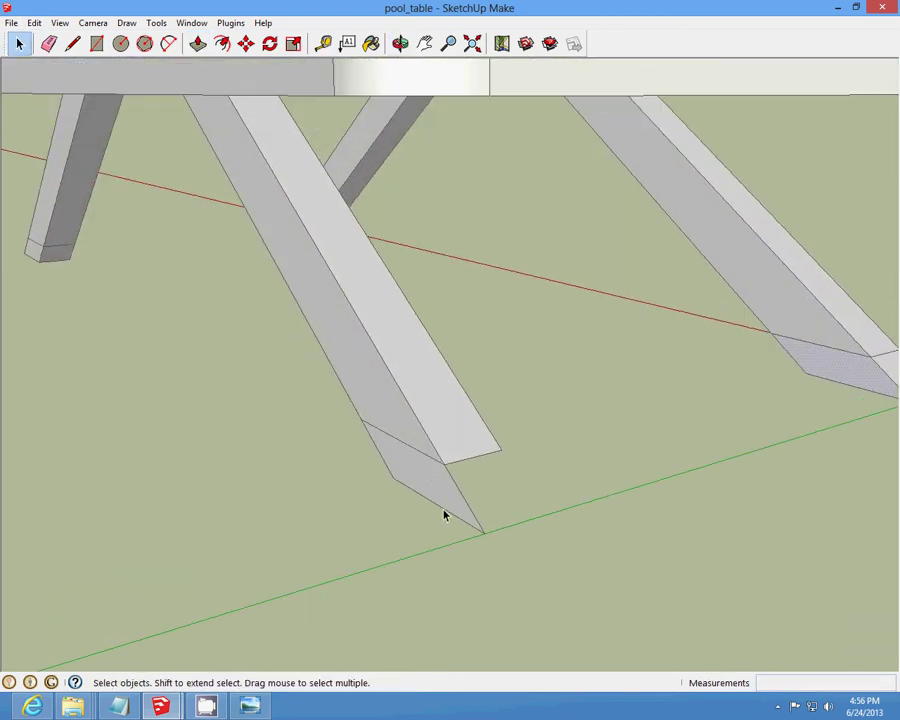
right_click(436, 478)
left_click(484, 375)
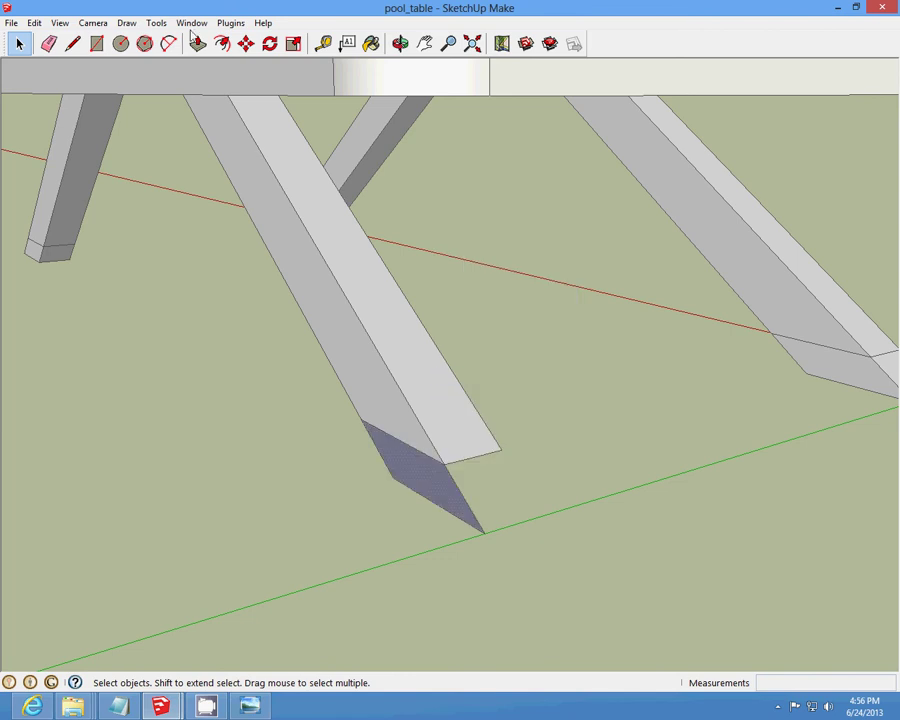
key("p")
left_click(425, 484)
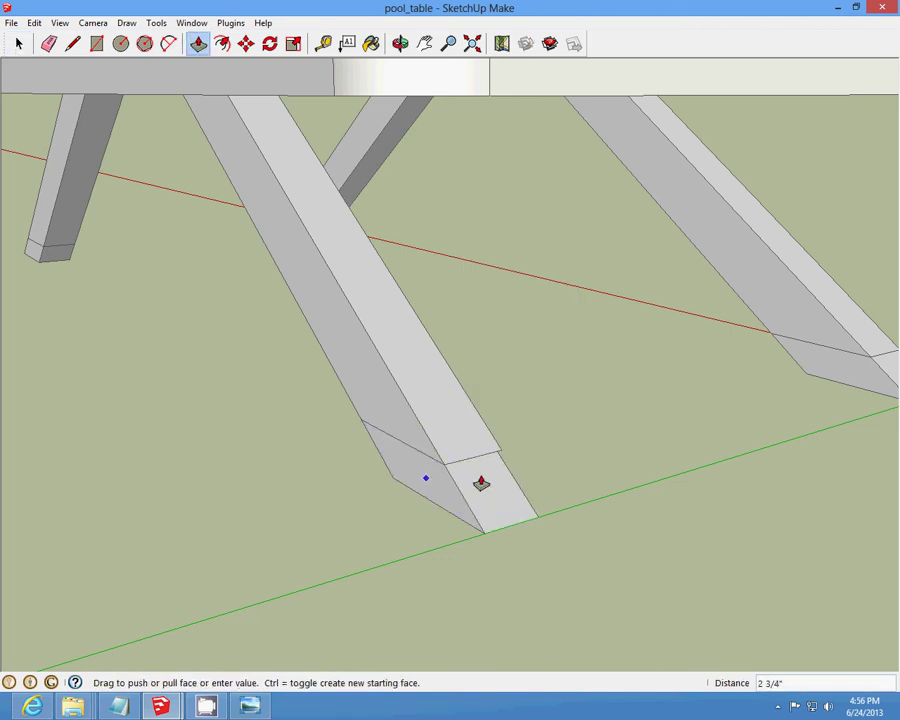
left_click(485, 482)
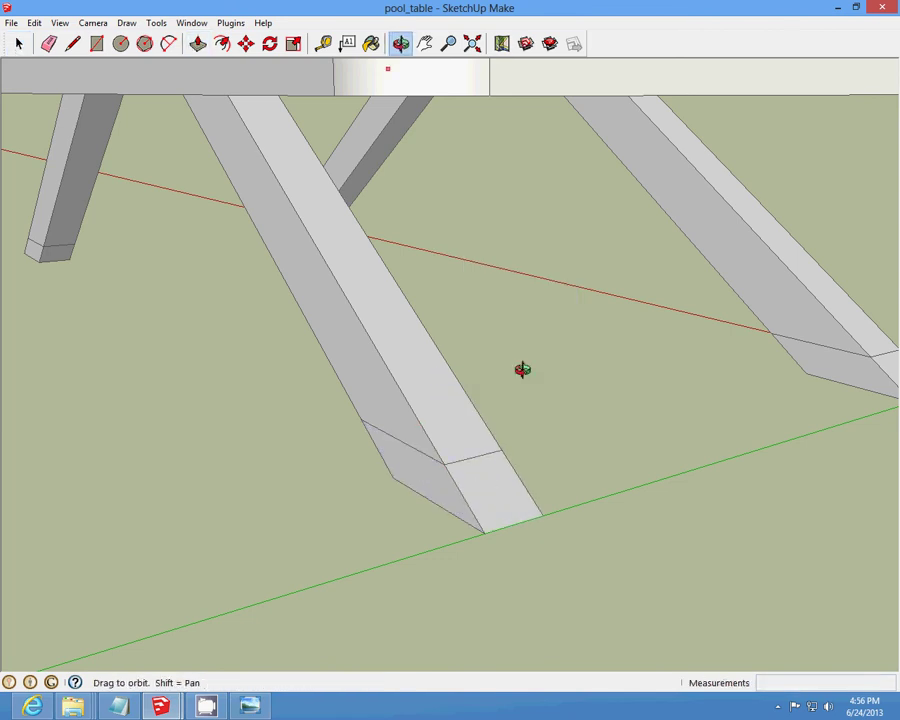
mouse_move(518, 366)
middle_mouse_down()
mouse_move(334, 374)
mouse_move(633, 397)
mouse_move(457, 346)
mouse_move(446, 310)
mouse_move(422, 291)
mouse_move(380, 292)
mouse_move(197, 82)
middle_mouse_up()
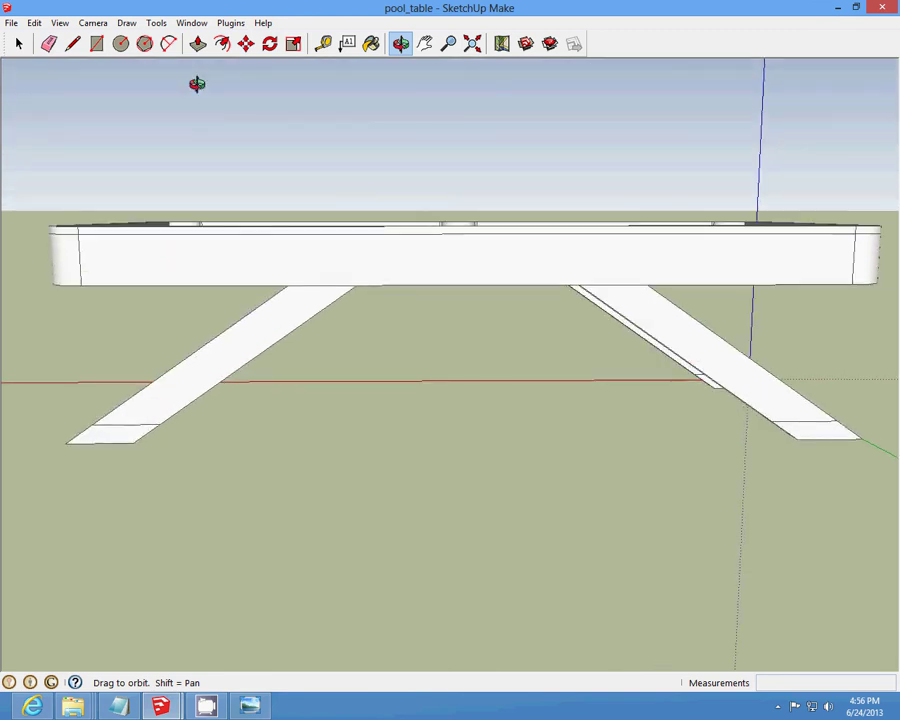
- Draw the crossbar's first edge from the left leg across to the right leg
left_click(72, 43)
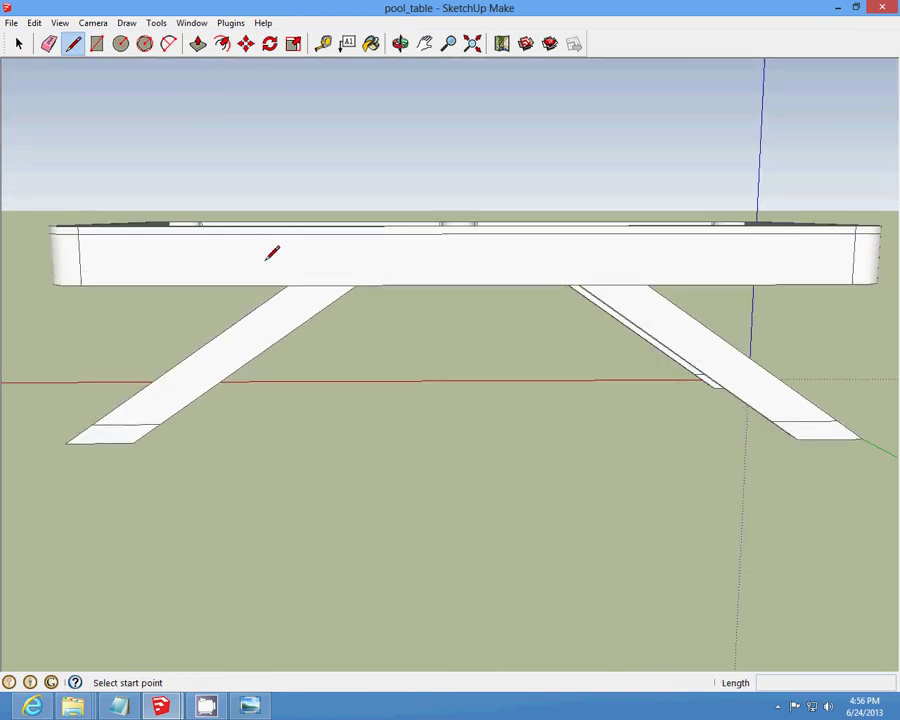
left_click(260, 352)
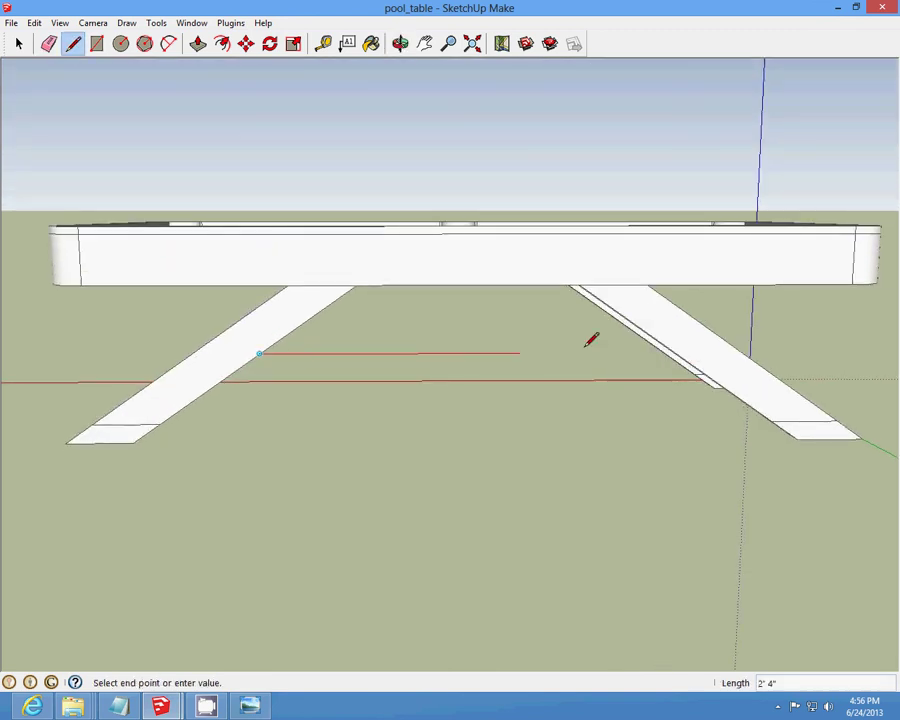
left_click(684, 344)
scroll(198, 366, "up", 1)
scroll(300, 344, "up", 2)
scroll(36, 75, "down", 4)
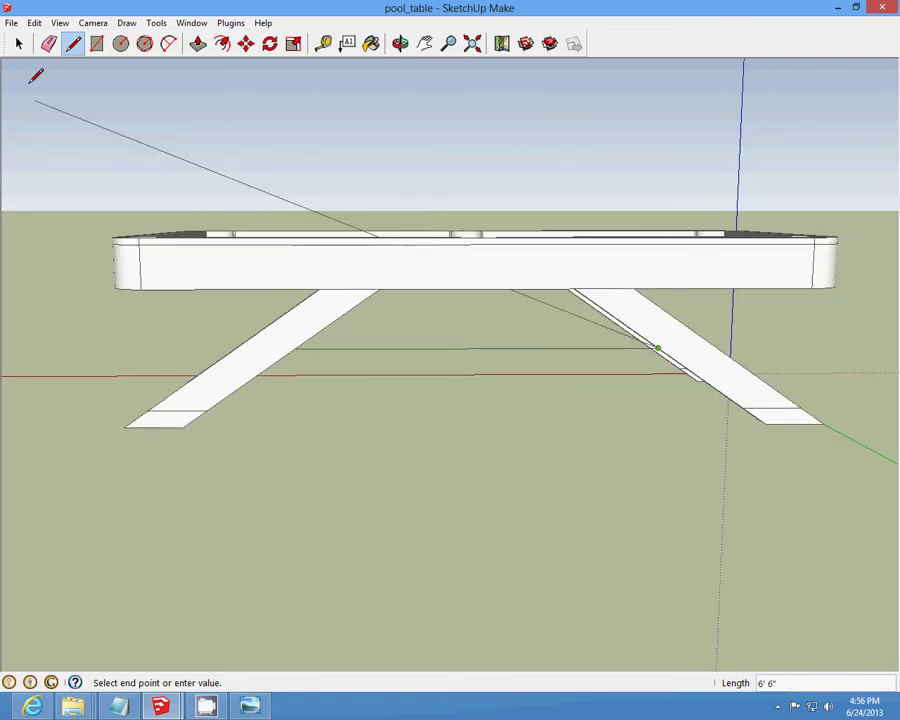
left_click(72, 43)
scroll(514, 270, "up", 2)
scroll(602, 357, "up", 2)
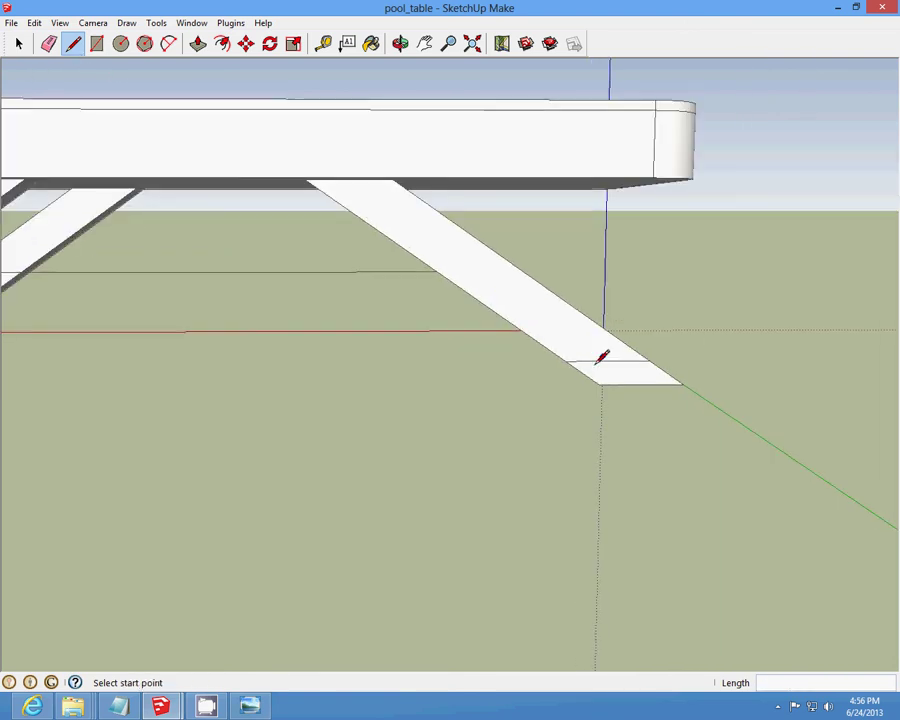
- Draw a 2-inch line down the leg's edge to set the crossbar's width
left_click(565, 362)
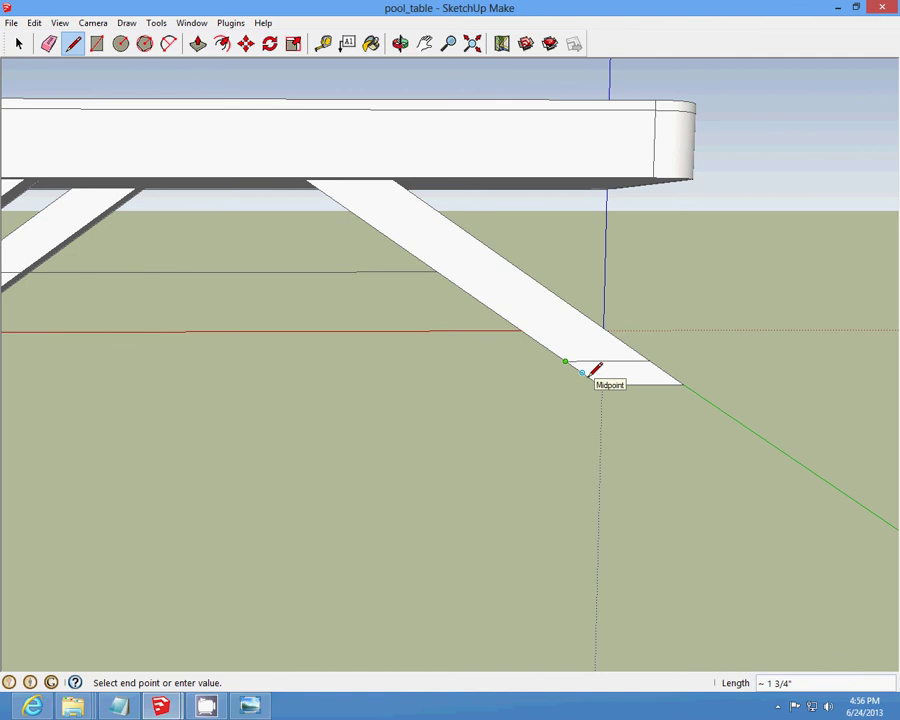
key("Escape")
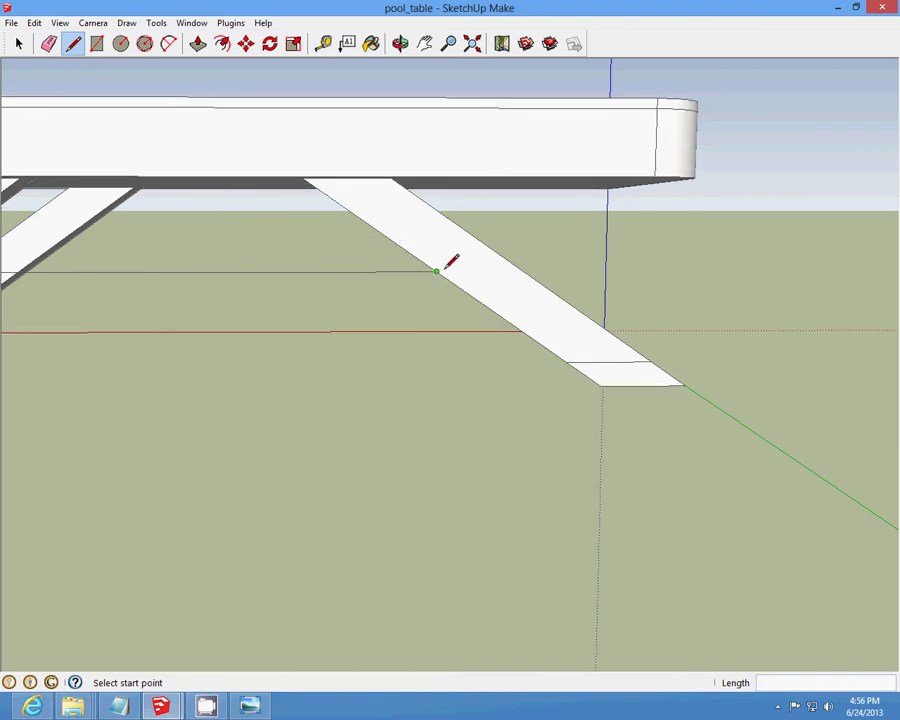
left_click(440, 268)
scroll(440, 268, "up", 1)
scroll(438, 266, "up", 1)
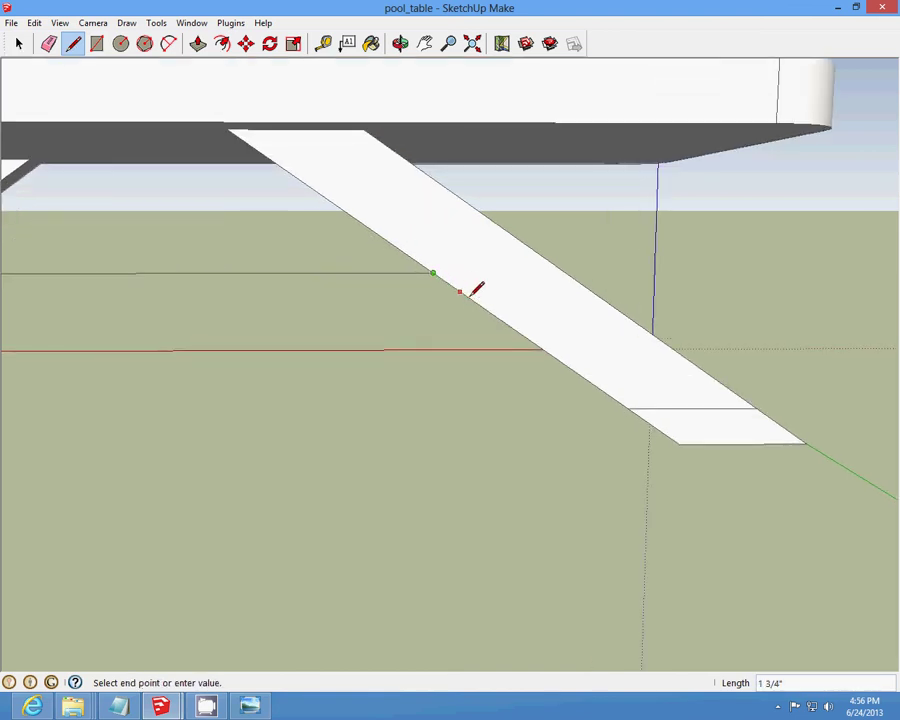
left_click(464, 293)
scroll(466, 290, "down", 2)
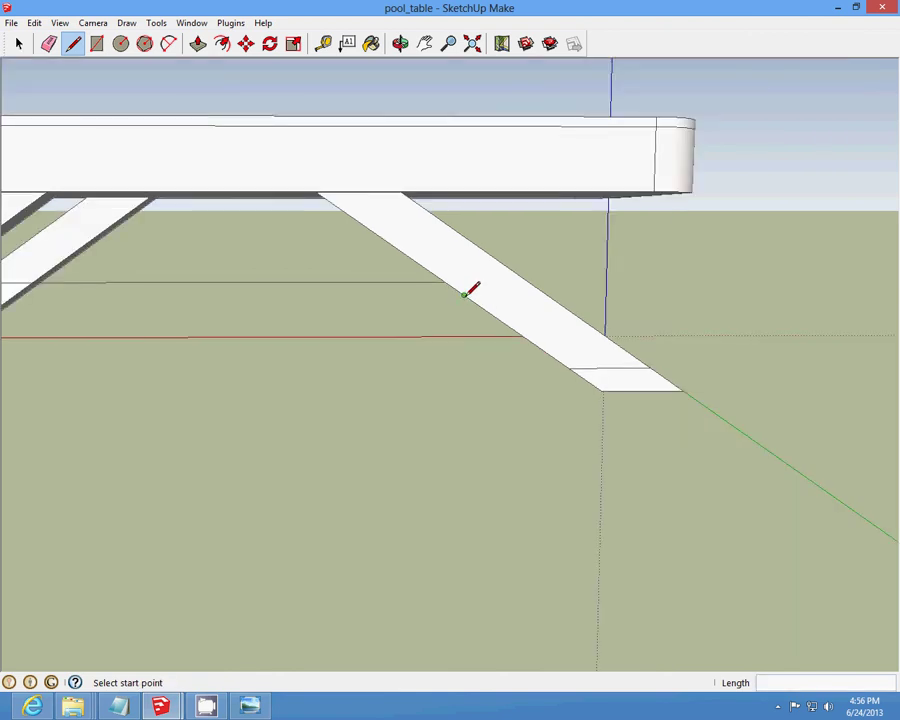
scroll(470, 288, "down", 1)
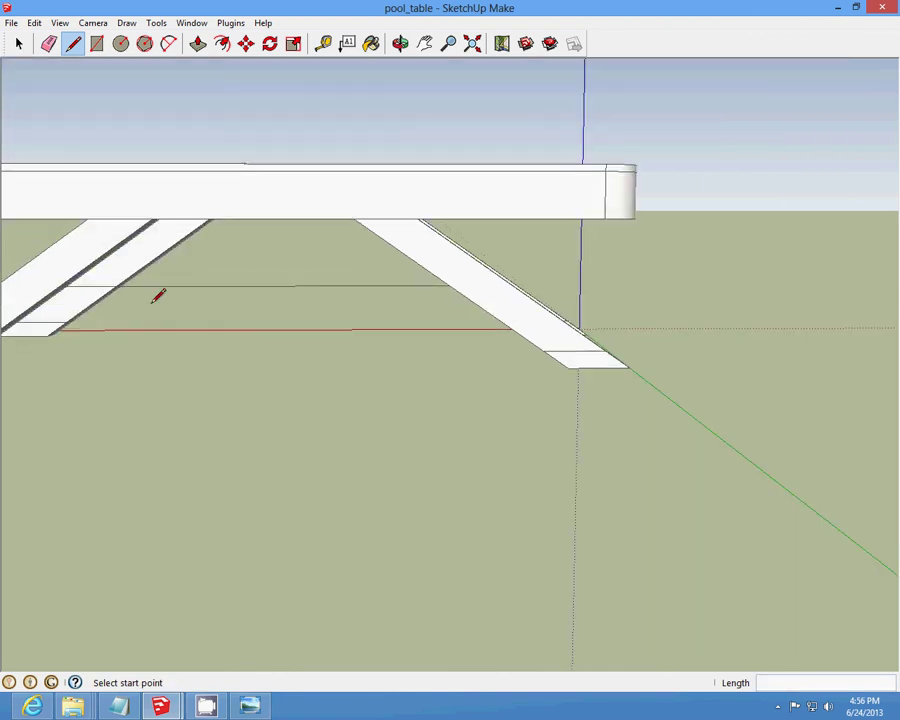
- Draw the crossbar's lower edges across to the right leg and select the stray edge along it
left_click(46, 292)
left_click(466, 295)
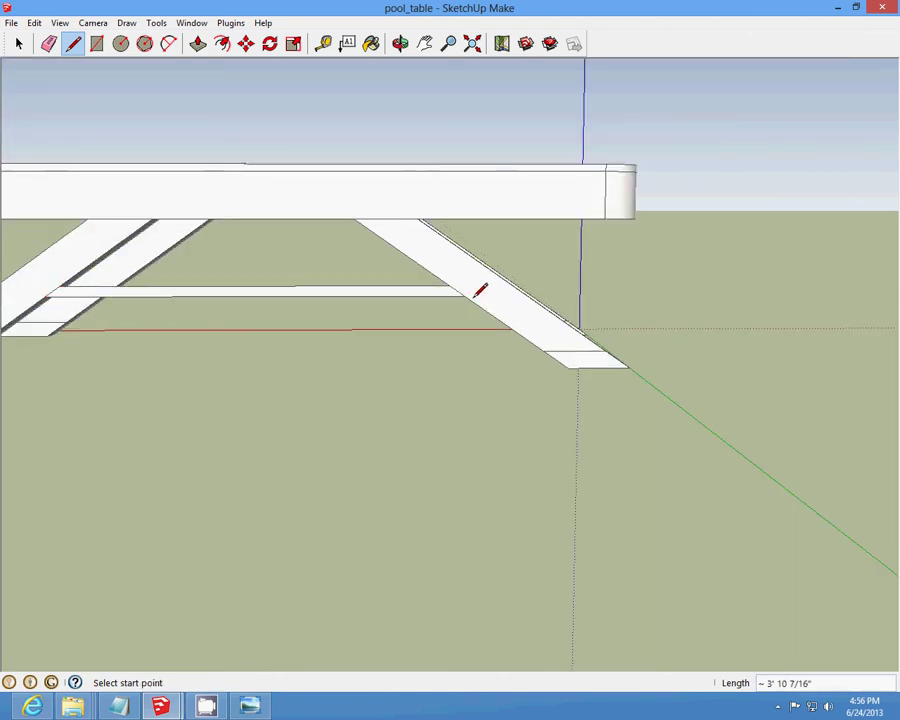
scroll(210, 292, "down", 3)
scroll(218, 310, "up", 2)
scroll(218, 312, "up", 3)
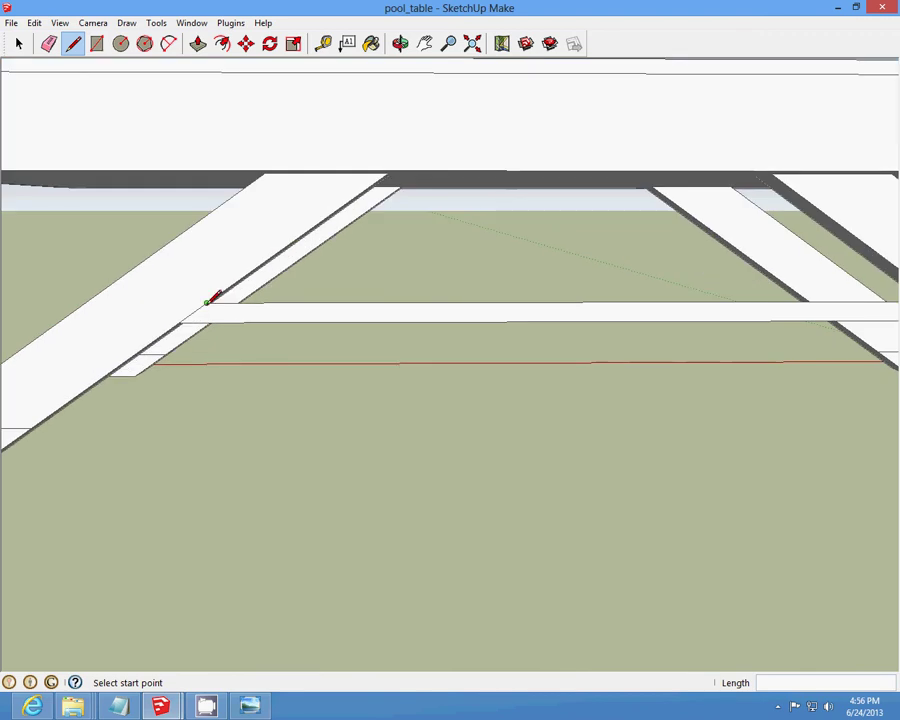
left_click(207, 300)
type("2\"")
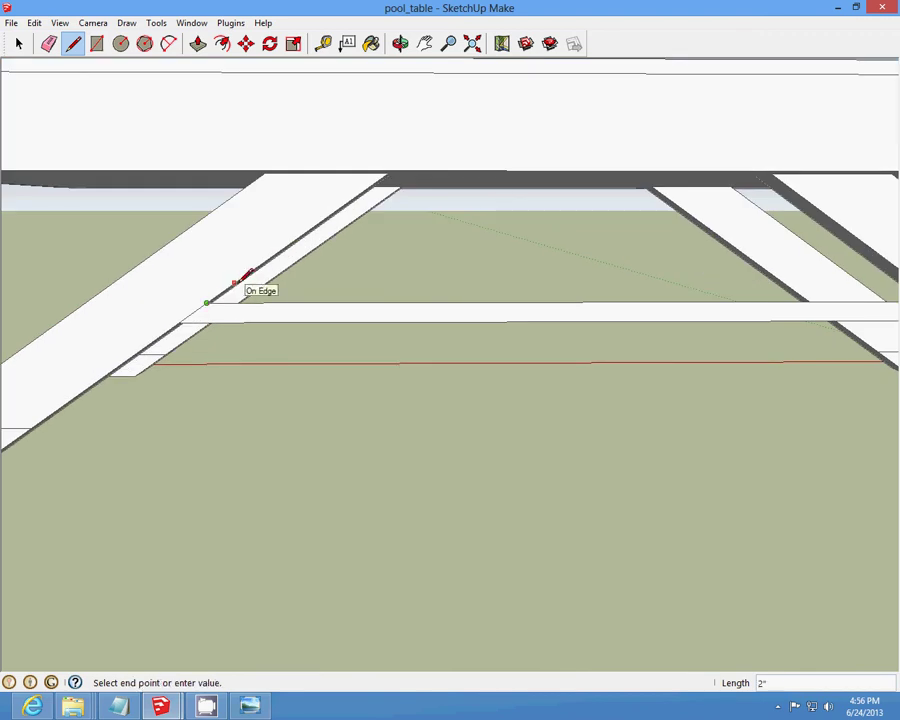
middle_click_drag(247, 275, 351, 276)
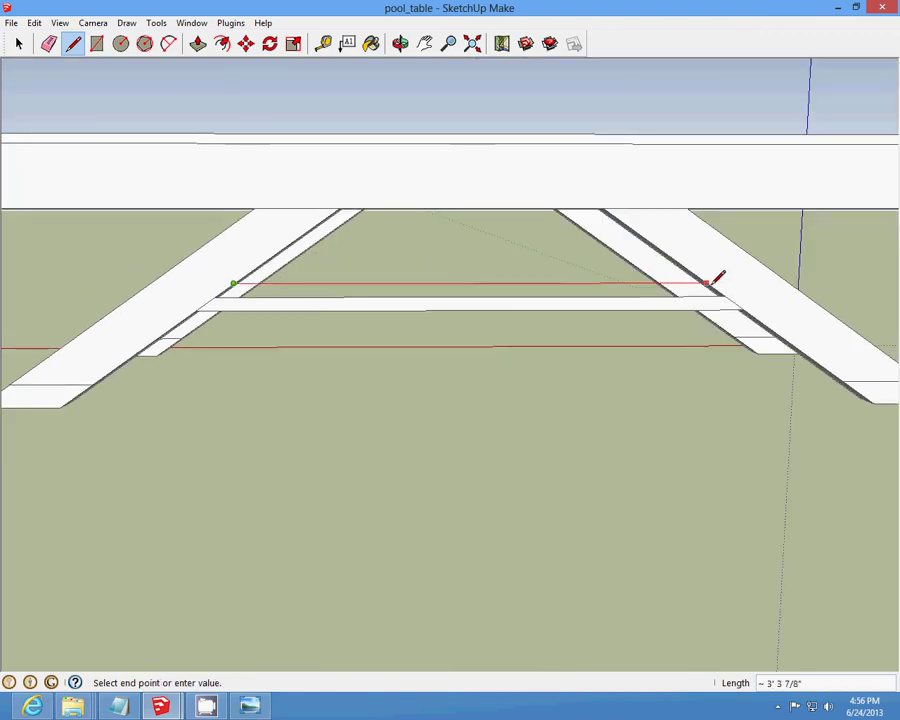
left_click(717, 279)
left_click(18, 43)
scroll(365, 322, "down", 2)
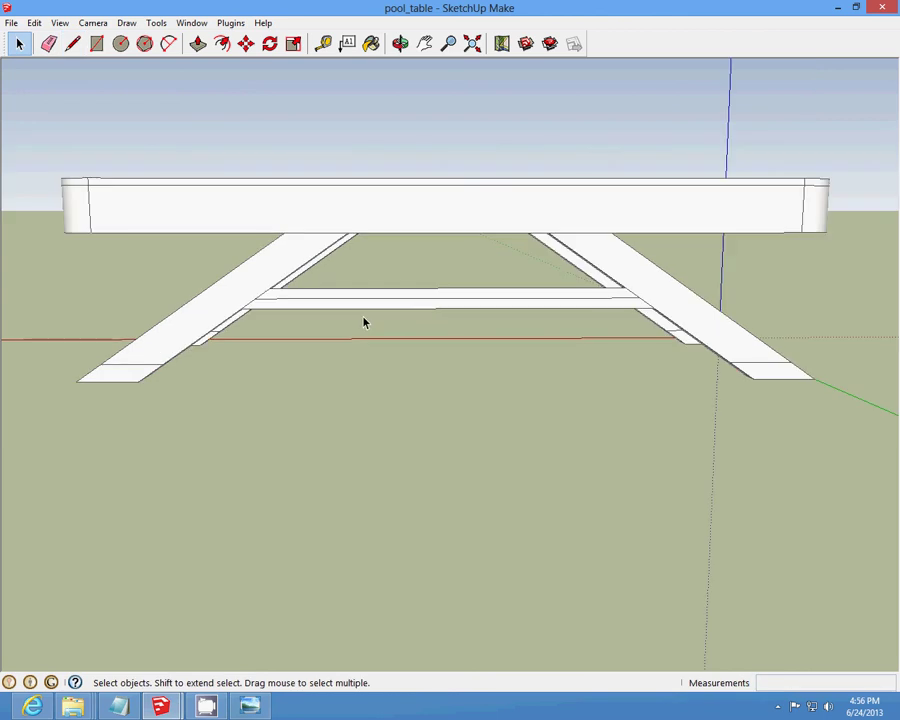
left_click(360, 299)
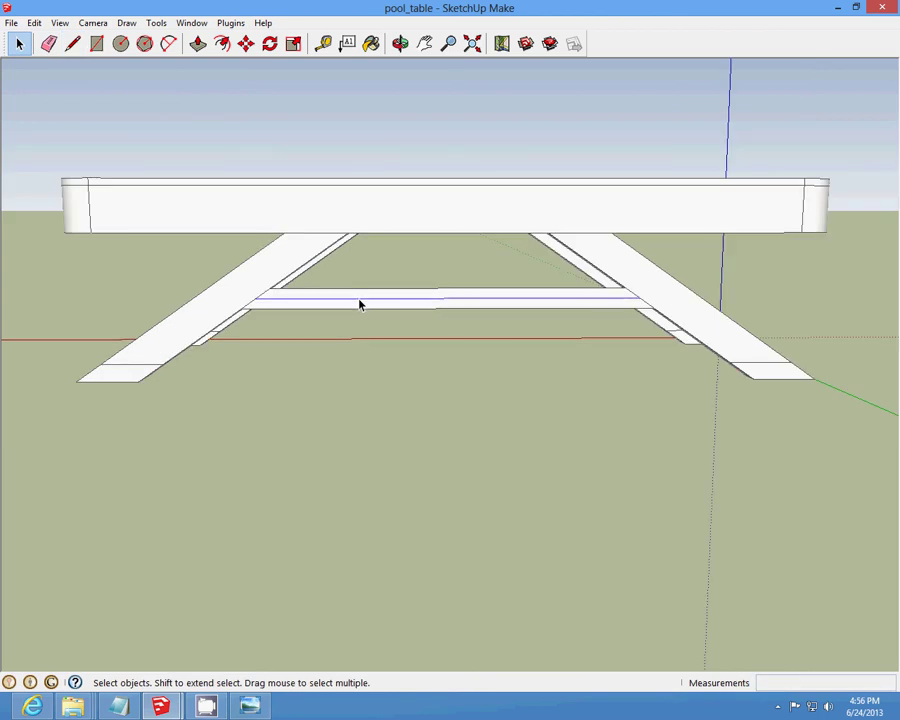
- Cut the stray crossbar edge and reverse the crossbar face so it faces outward
left_click(34, 22)
left_click(62, 74)
left_click(399, 43)
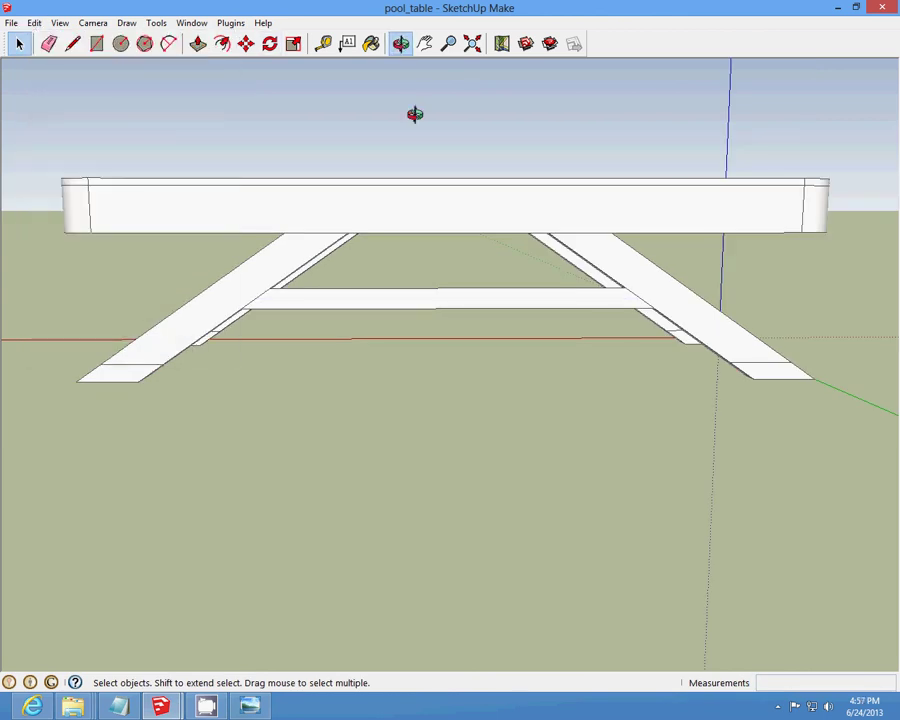
mouse_move(414, 114)
left_mouse_down()
mouse_move(472, 312)
mouse_move(320, 252)
left_mouse_up()
left_click(19, 43)
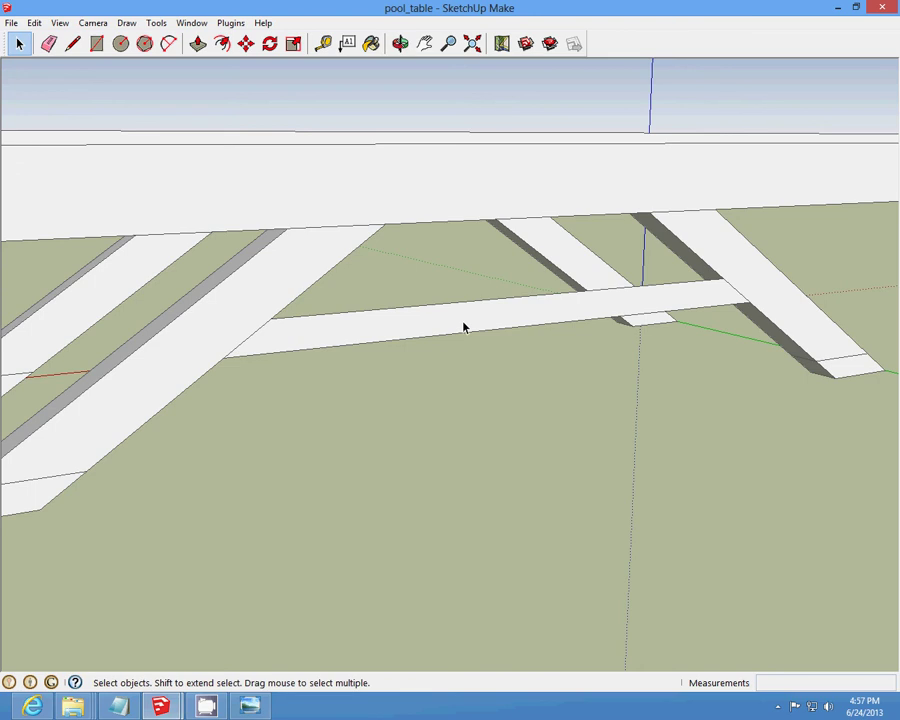
scroll(468, 324, "up", 2)
right_click(472, 319)
left_click(520, 456)
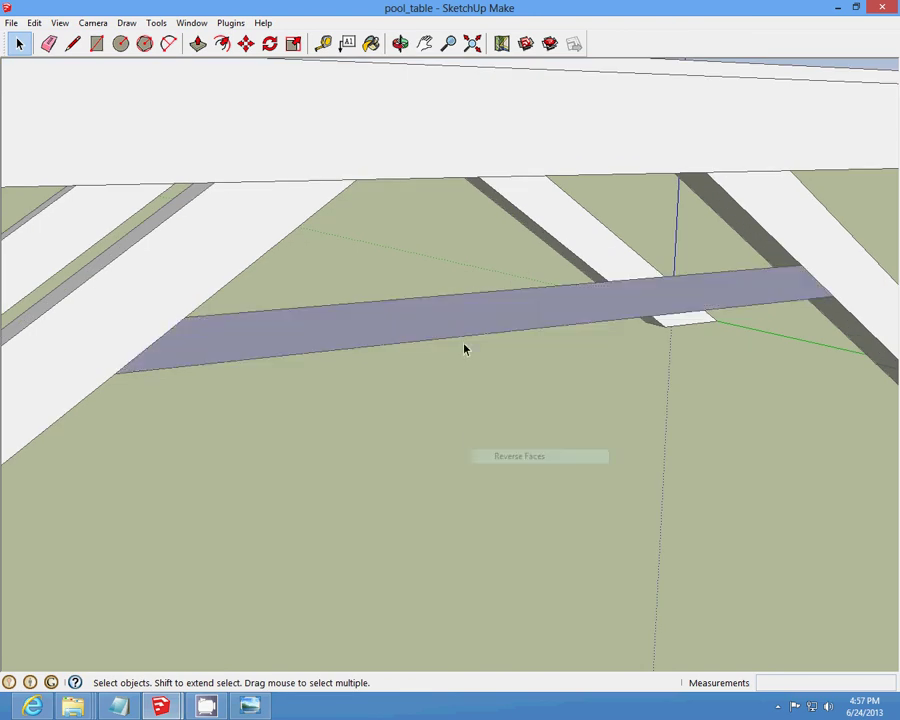
- Push/Pull the crossbar strip out 3" into a solid crossbar board between the legs
left_click(200, 44)
left_click(424, 316)
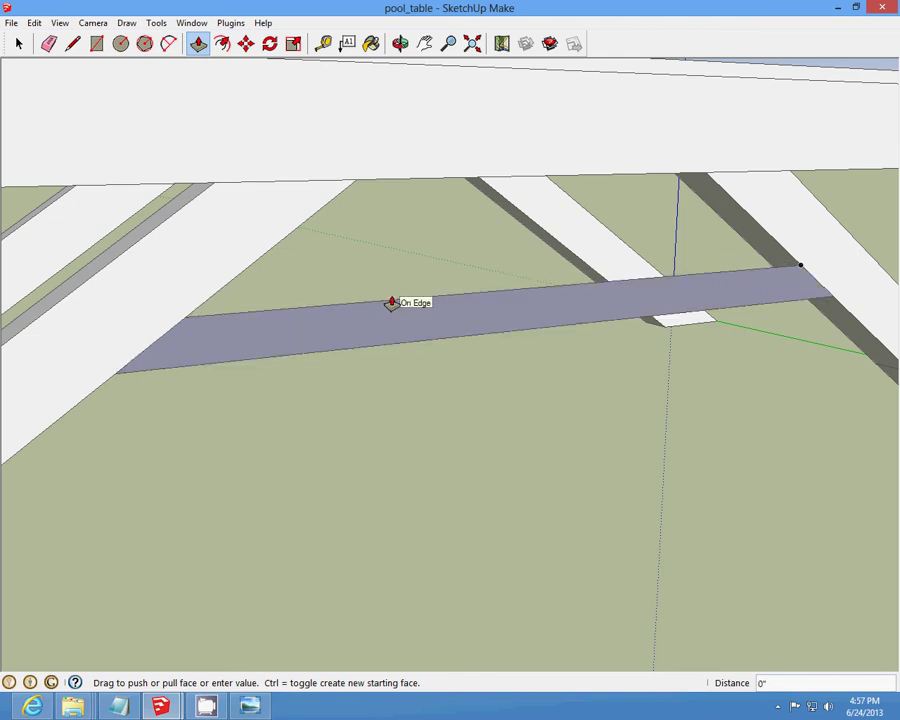
left_click(391, 303)
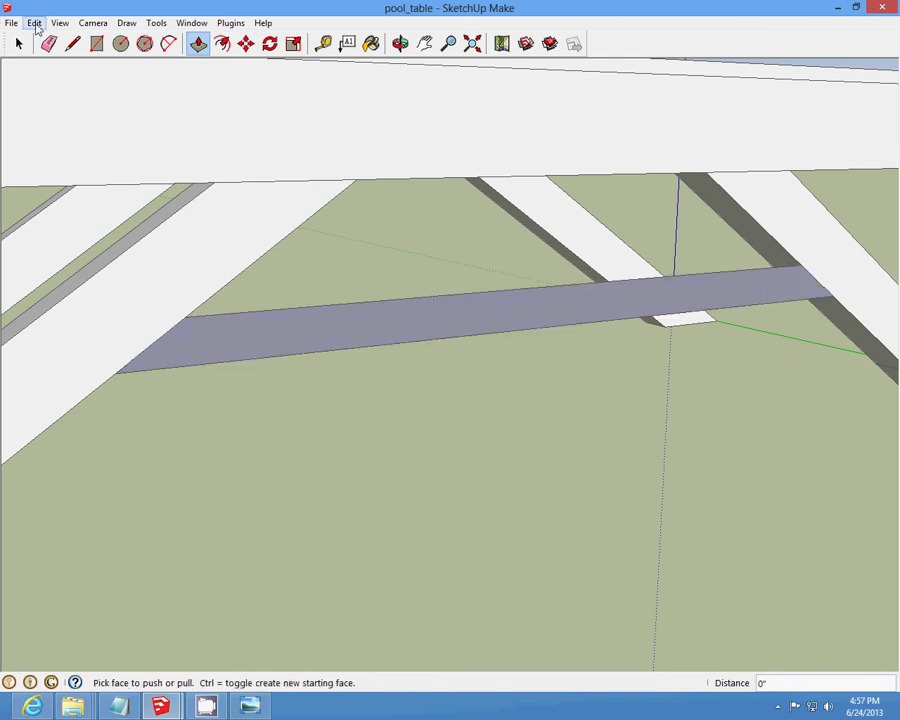
left_click(35, 22)
middle_click_drag(424, 70, 461, 215)
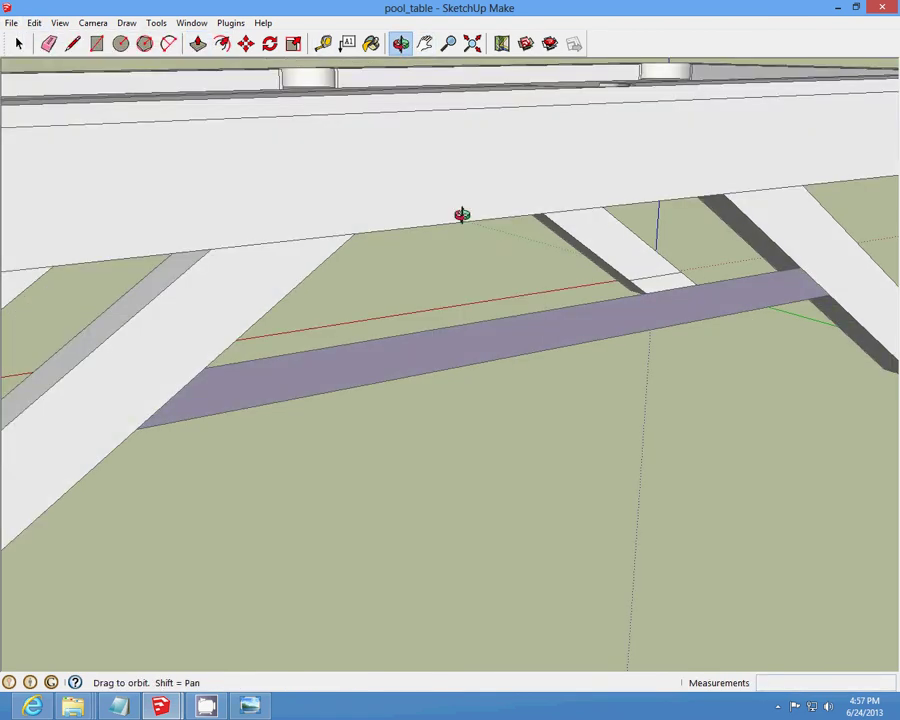
mouse_move(461, 215)
left_mouse_down()
mouse_move(655, 299)
mouse_move(790, 323)
left_mouse_up()
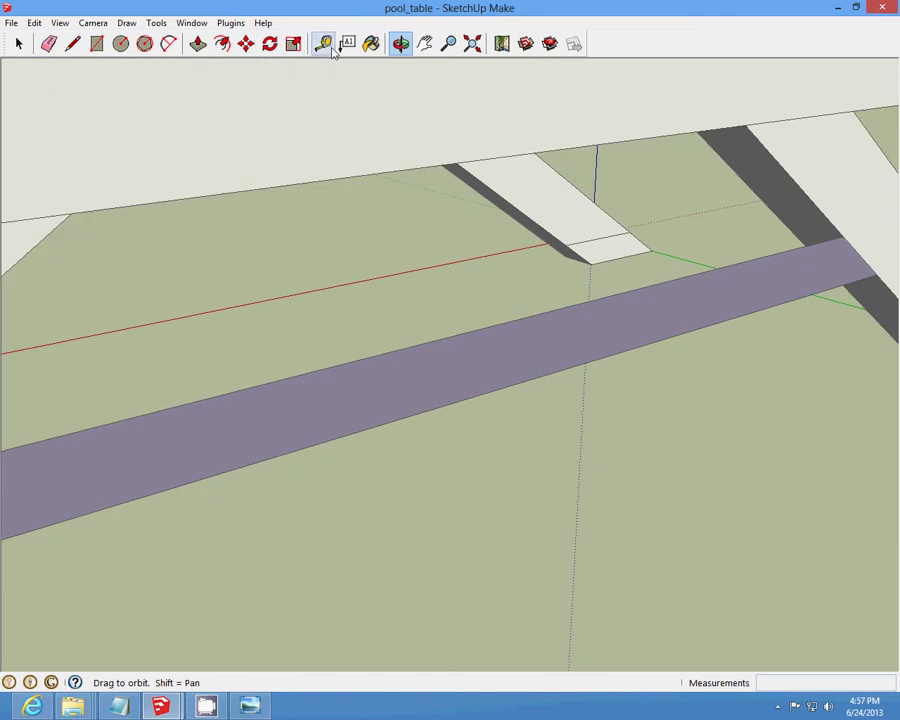
left_click(197, 43)
mouse_move(523, 347)
left_mouse_down()
mouse_move(406, 332)
mouse_move(459, 357)
left_mouse_up()
scroll(459, 357, "down", 3)
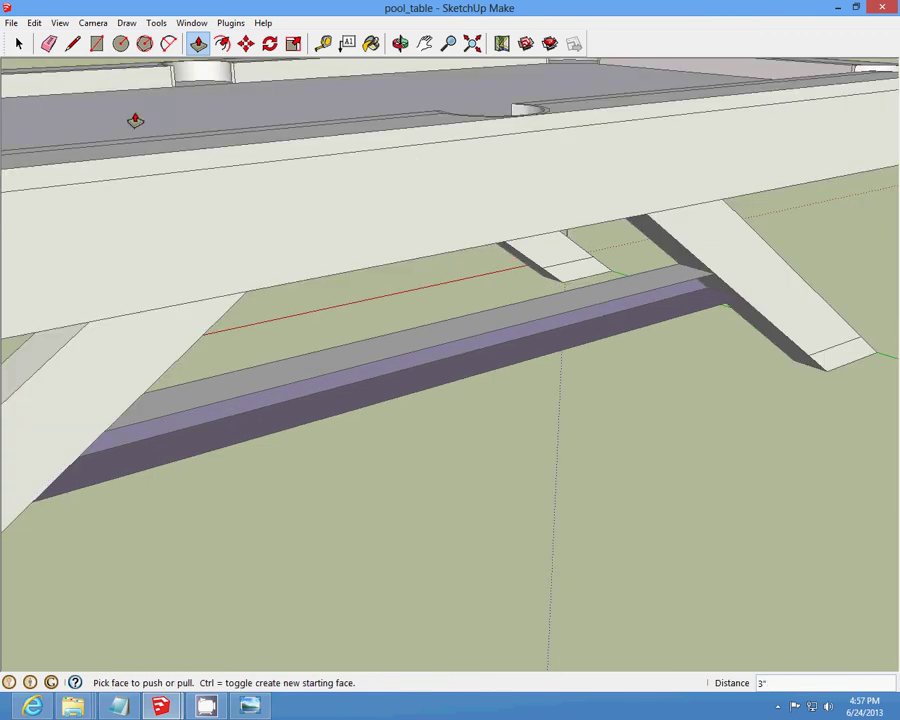
- Draw a vertical line splitting the crossbar's side face
key("l")
left_click(408, 352)
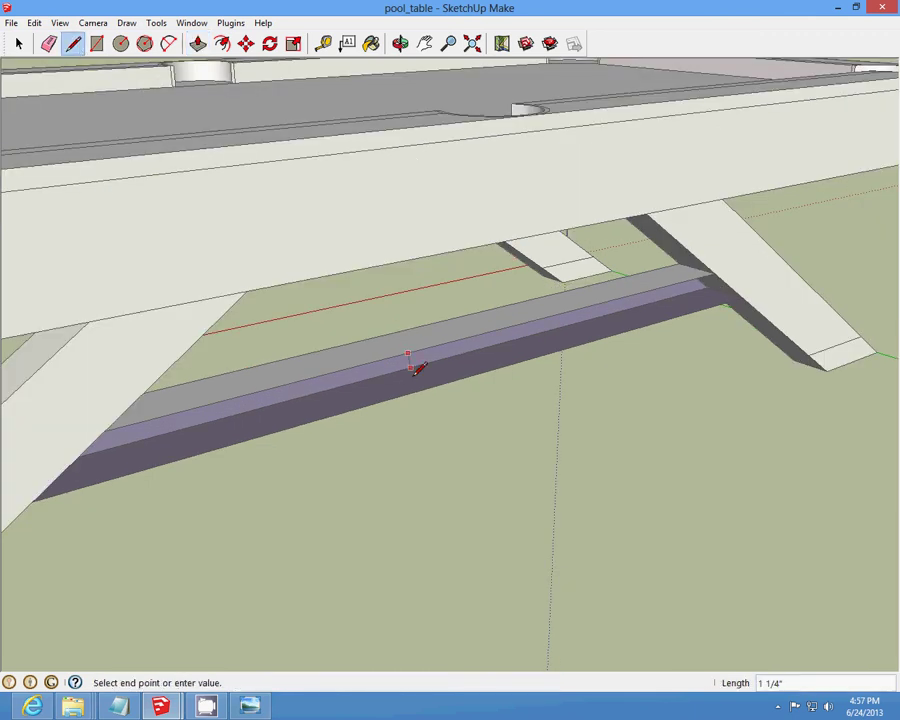
left_click(408, 393)
key("space")
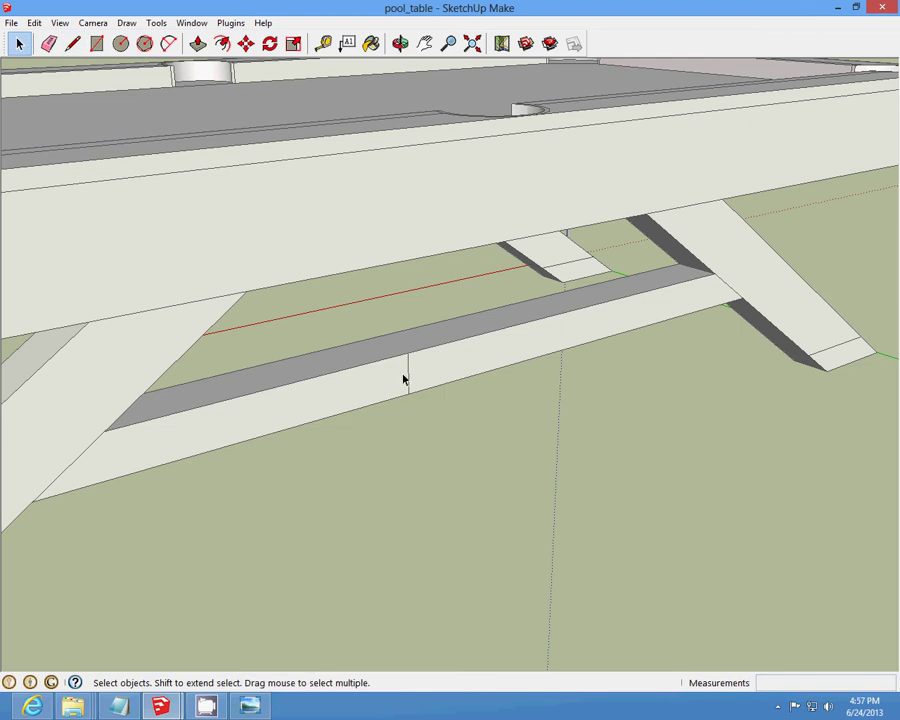
- Draw edges from the left leg to the right leg outlining the lower crossbar
left_click(35, 22)
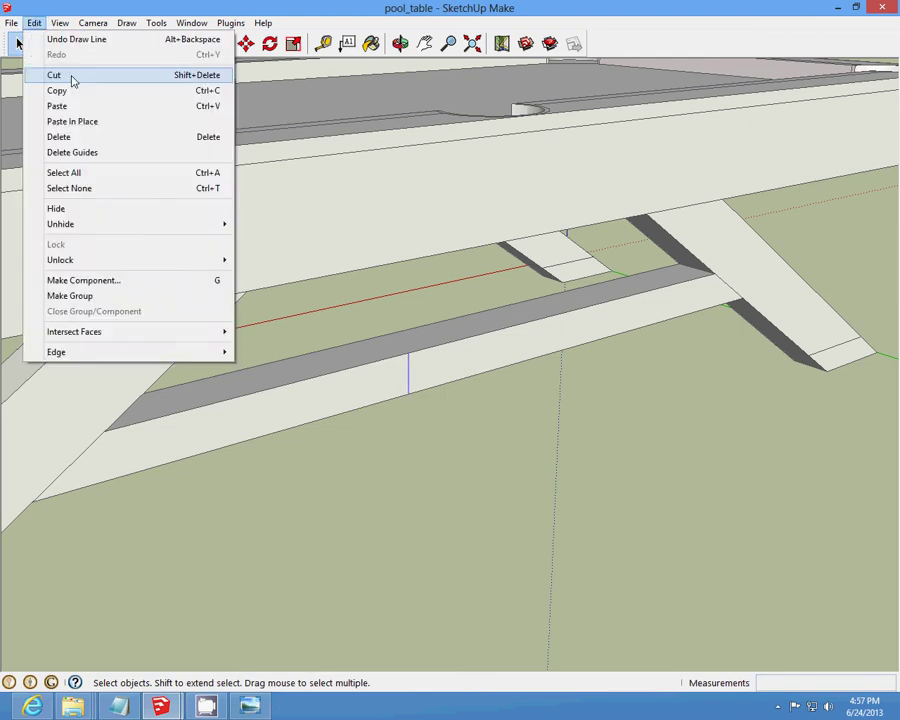
left_click(400, 43)
mouse_move(530, 286)
left_mouse_down()
mouse_move(629, 321)
mouse_move(894, 333)
mouse_move(257, 358)
mouse_move(165, 345)
mouse_move(52, 50)
left_mouse_up()
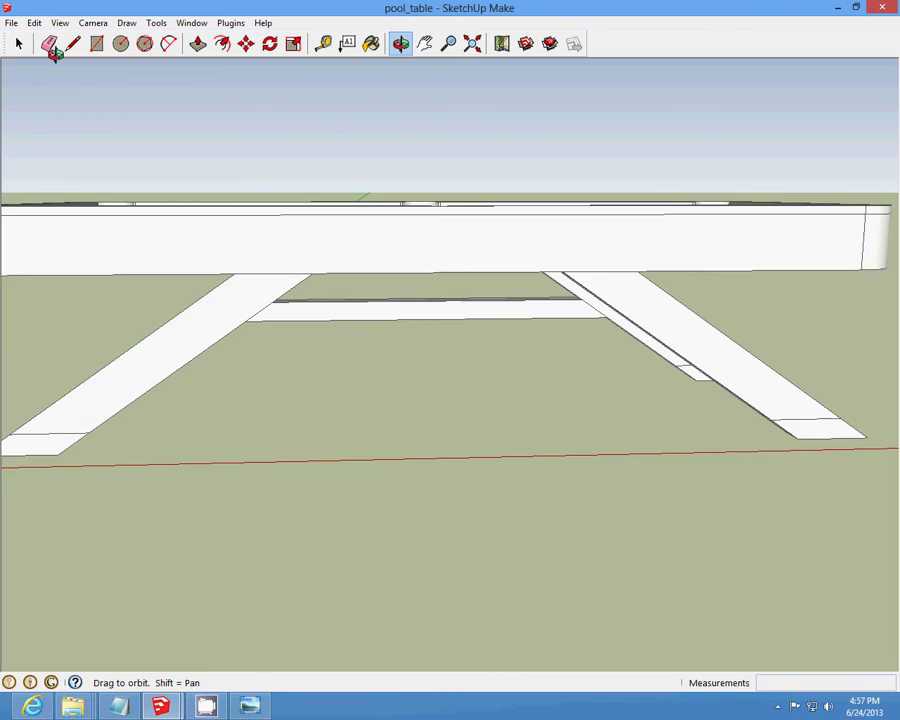
left_click(72, 43)
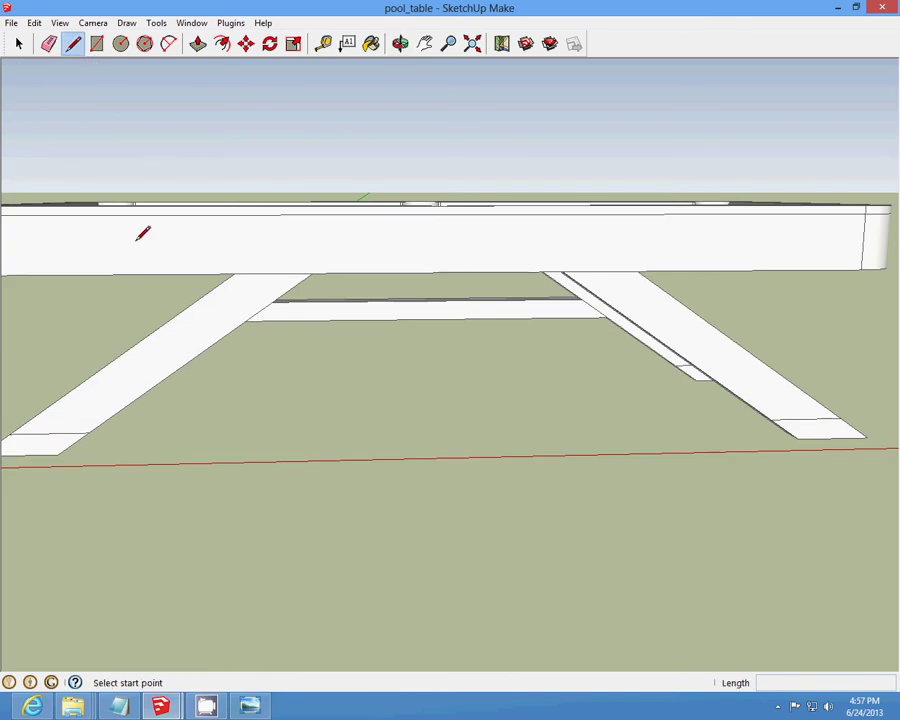
left_click(202, 350)
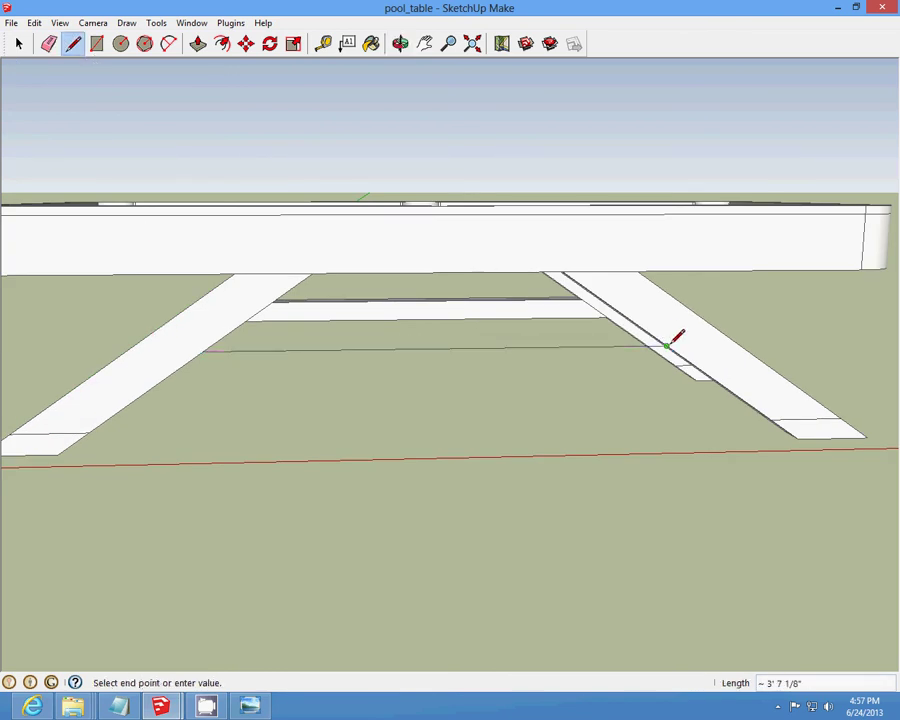
scroll(684, 344, "up", 2)
scroll(688, 372, "up", 2)
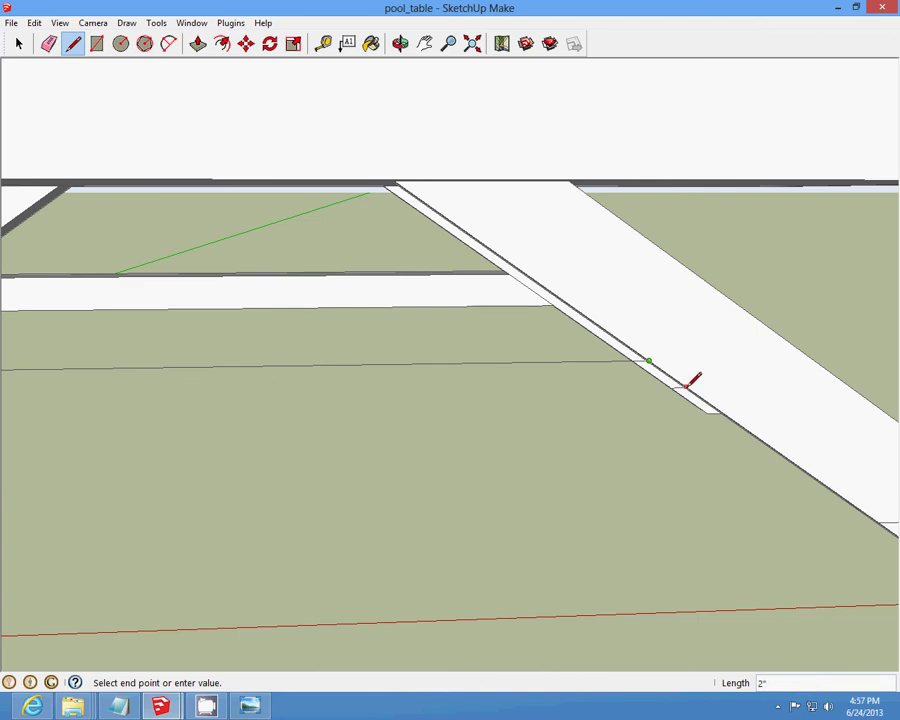
left_click(690, 383)
scroll(690, 378, "down", 3)
scroll(688, 380, "down", 2)
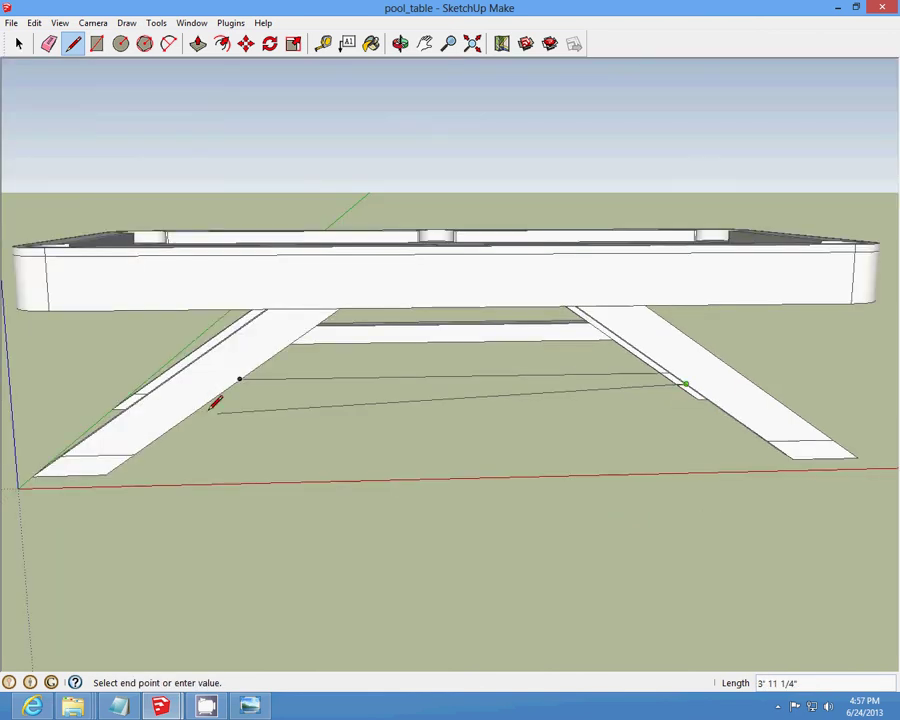
left_click(226, 387)
- Redraw the closing line to the right leg to form the face, and select the stray edge
scroll(215, 385, "up", 3)
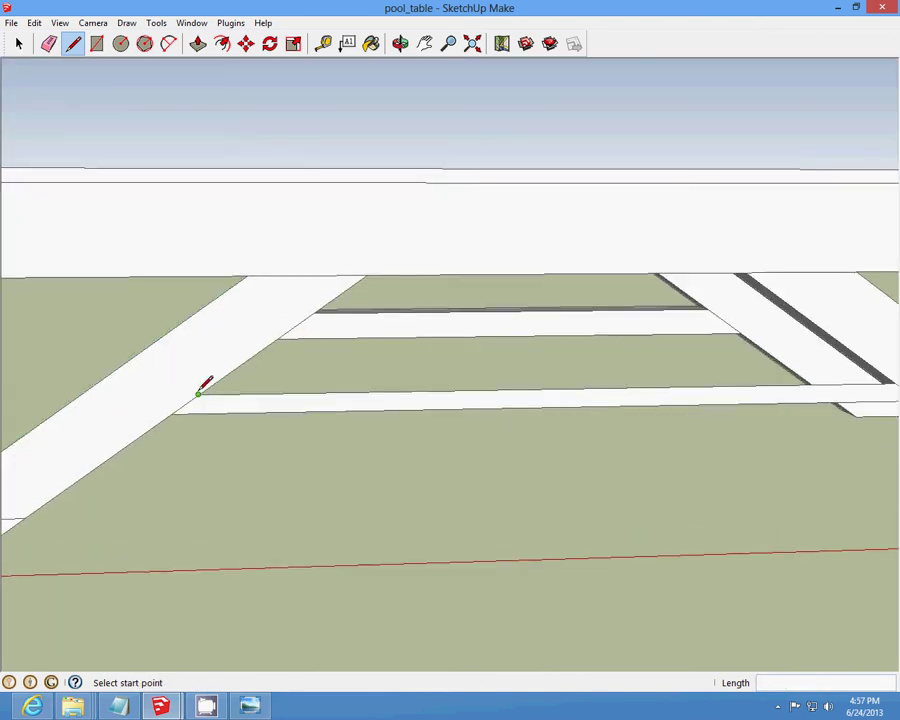
left_click(199, 393)
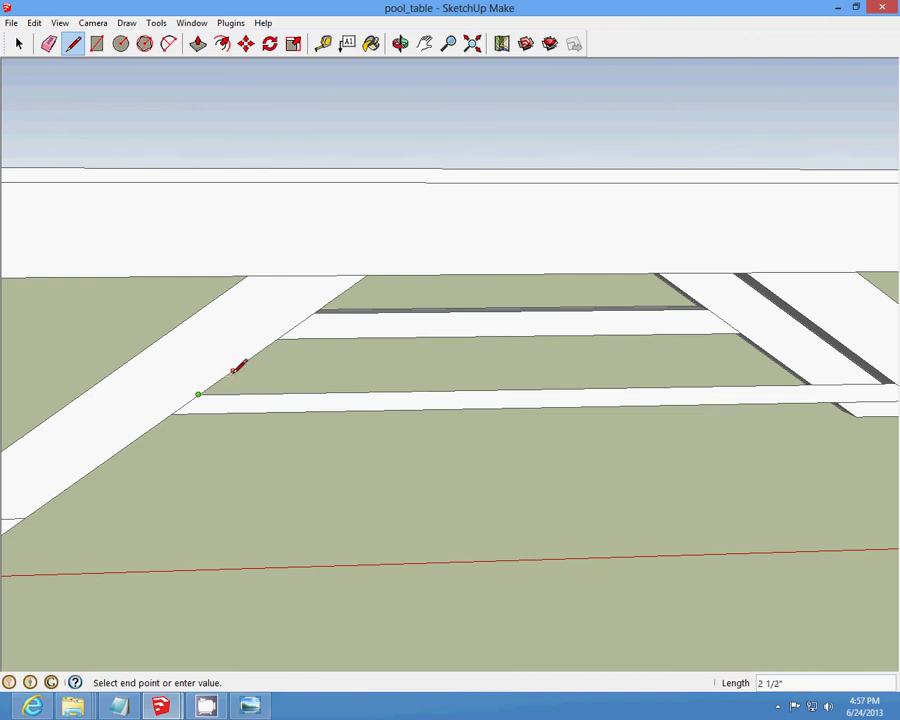
key("Escape")
left_click(232, 370)
scroll(232, 370, "down", 2)
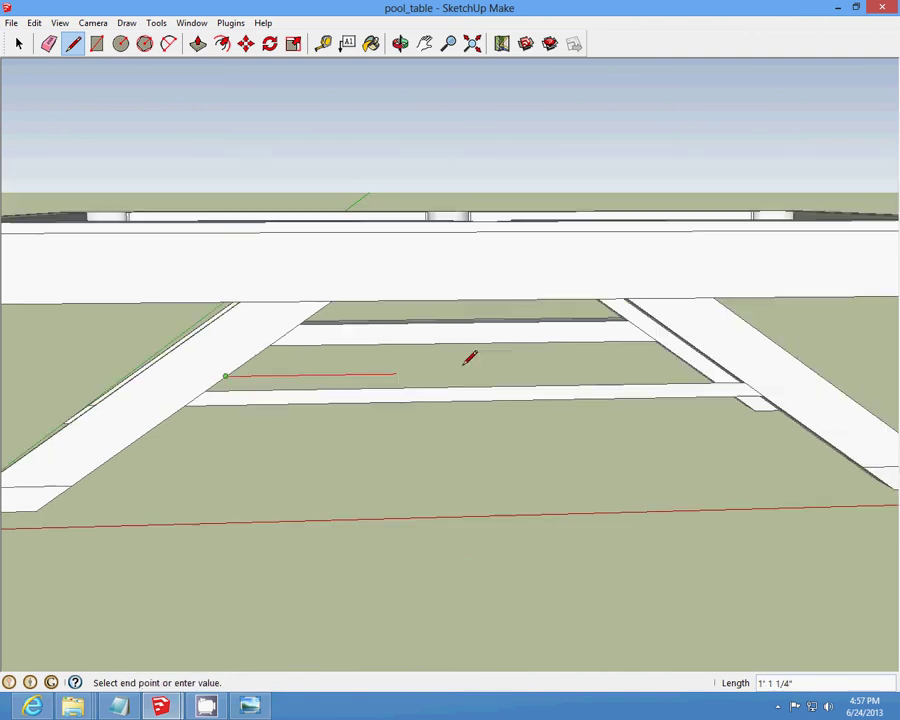
left_click(723, 368)
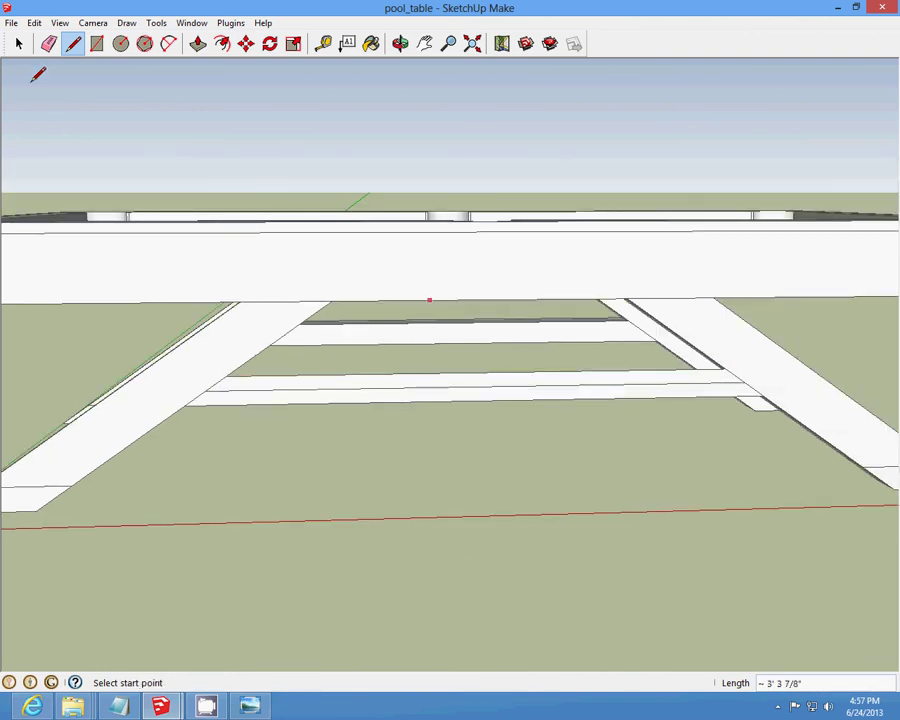
left_click(18, 43)
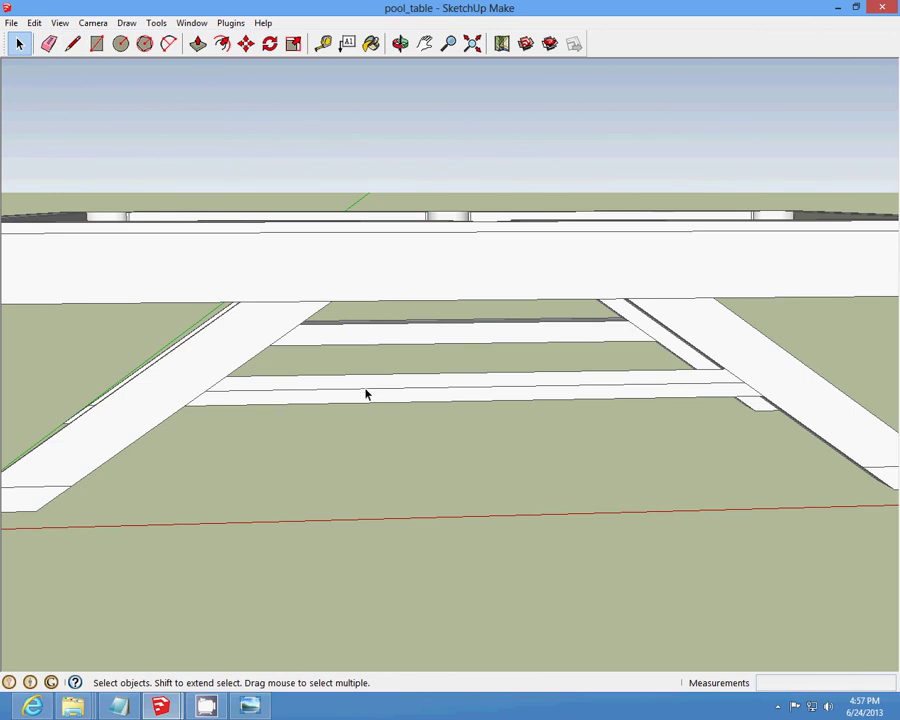
left_click(366, 394)
left_click(36, 22)
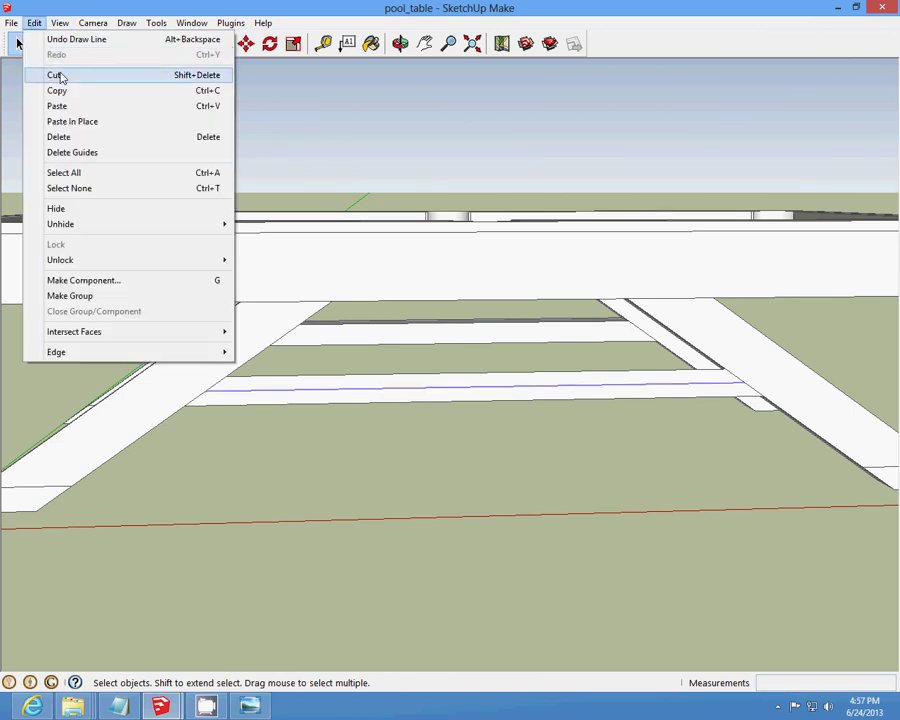
- Cut the stray edge and reverse the lower crossbar face
left_click(58, 77)
key("o")
scroll(464, 310, "down", 3)
mouse_move(464, 310)
left_mouse_down()
mouse_move(612, 346)
mouse_move(431, 325)
mouse_move(455, 333)
left_mouse_up()
left_click(18, 43)
scroll(381, 397, "up", 3)
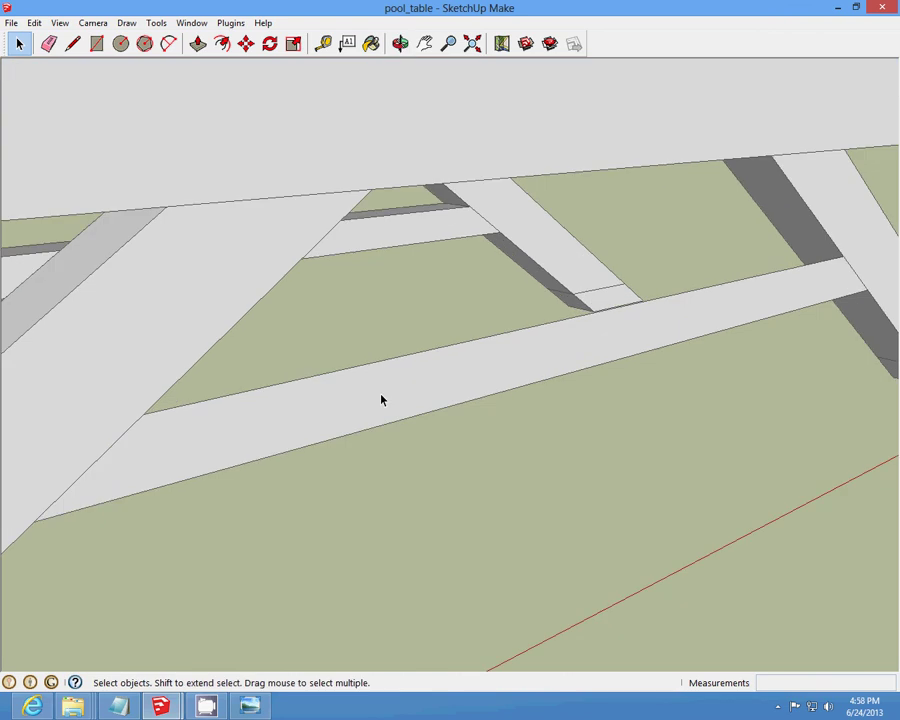
right_click(384, 391)
left_click(443, 527)
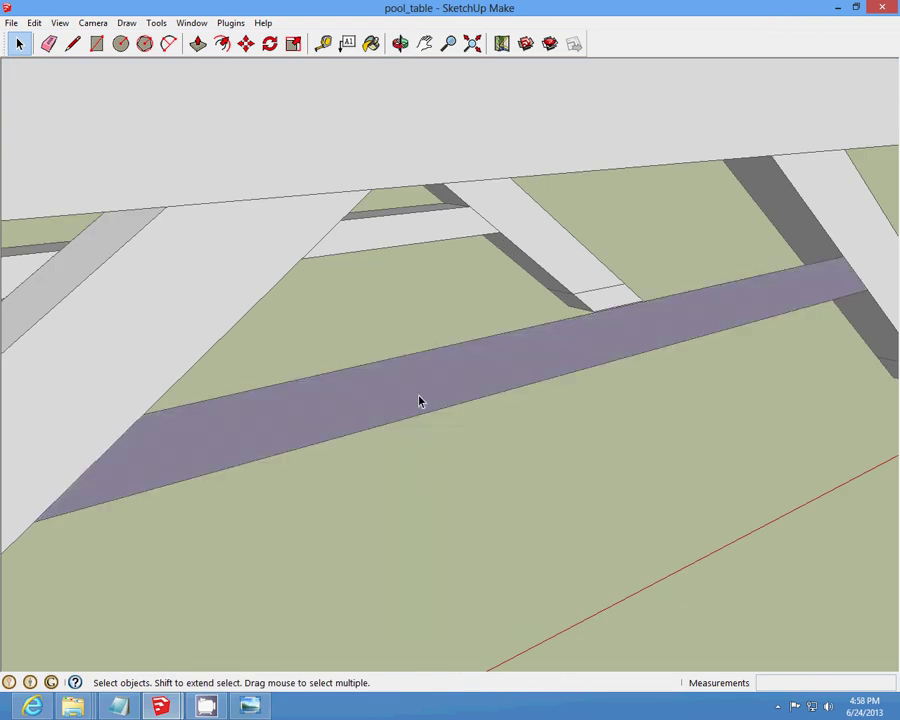
- Push/Pull the lower crossbar out 3" into a solid bar between the slanted legs
left_click(197, 43)
left_click(446, 376)
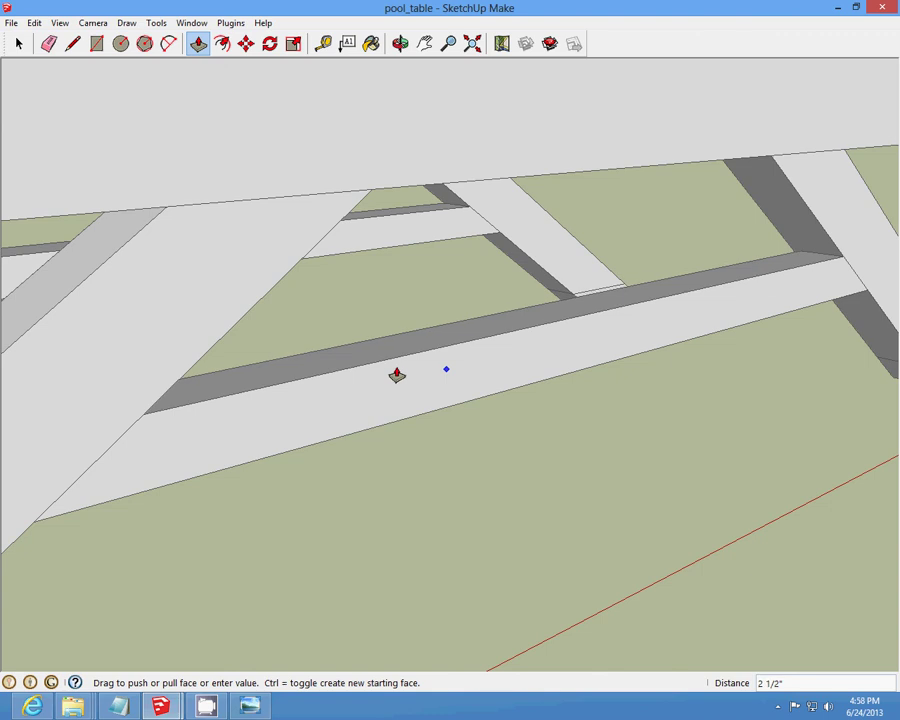
left_click(390, 372)
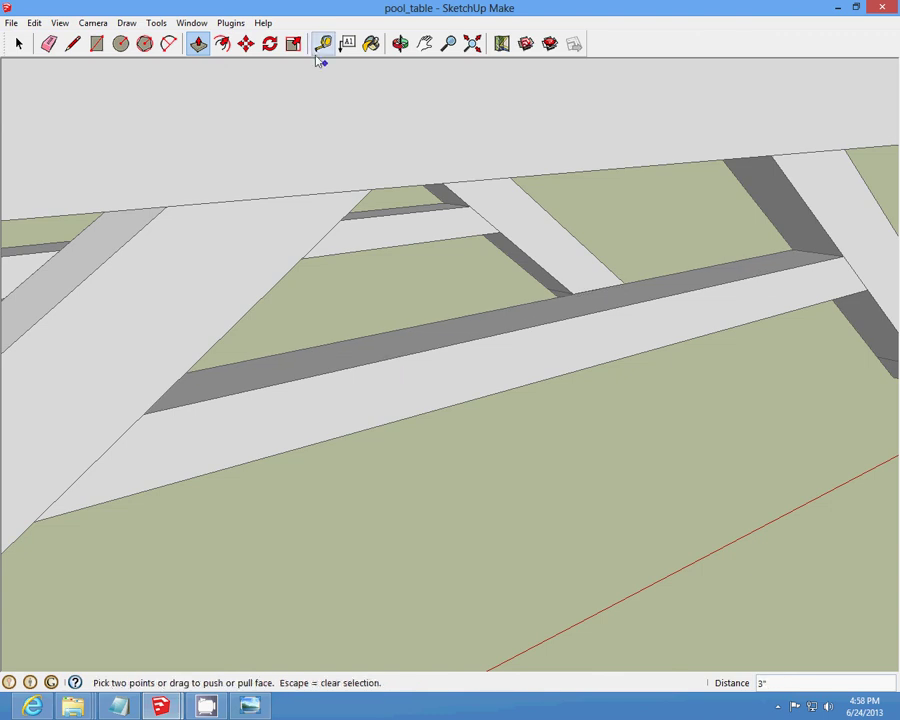
left_click(400, 43)
mouse_move(537, 344)
left_mouse_down()
mouse_move(810, 349)
mouse_move(411, 437)
mouse_move(737, 441)
mouse_move(683, 437)
mouse_move(363, 474)
mouse_move(345, 402)
mouse_move(695, 376)
mouse_move(294, 388)
mouse_move(544, 345)
mouse_move(589, 358)
mouse_move(370, 344)
mouse_move(621, 273)
mouse_move(617, 291)
mouse_move(390, 428)
mouse_move(147, 357)
mouse_move(446, 374)
mouse_move(569, 344)
mouse_move(569, 324)
left_mouse_up()
- Paint the felt green, the pockets and sides black, and the rails and legs tan
scroll(502, 438, "up", 3)
scroll(502, 438, "down", 3)
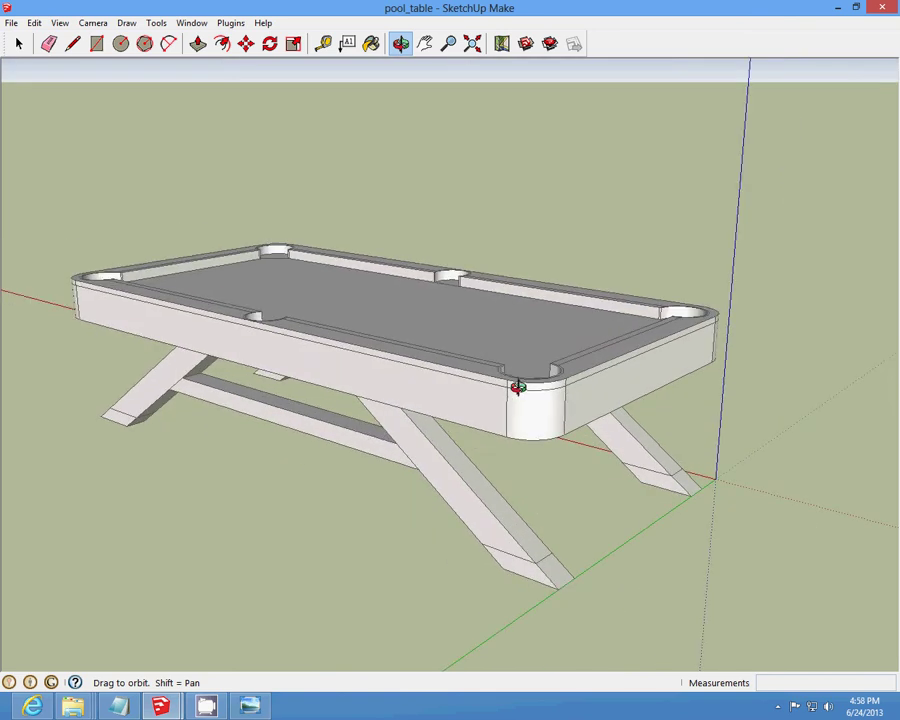
mouse_move(512, 376)
left_mouse_down()
mouse_move(514, 400)
mouse_move(460, 414)
mouse_move(458, 441)
mouse_move(465, 395)
left_mouse_up()
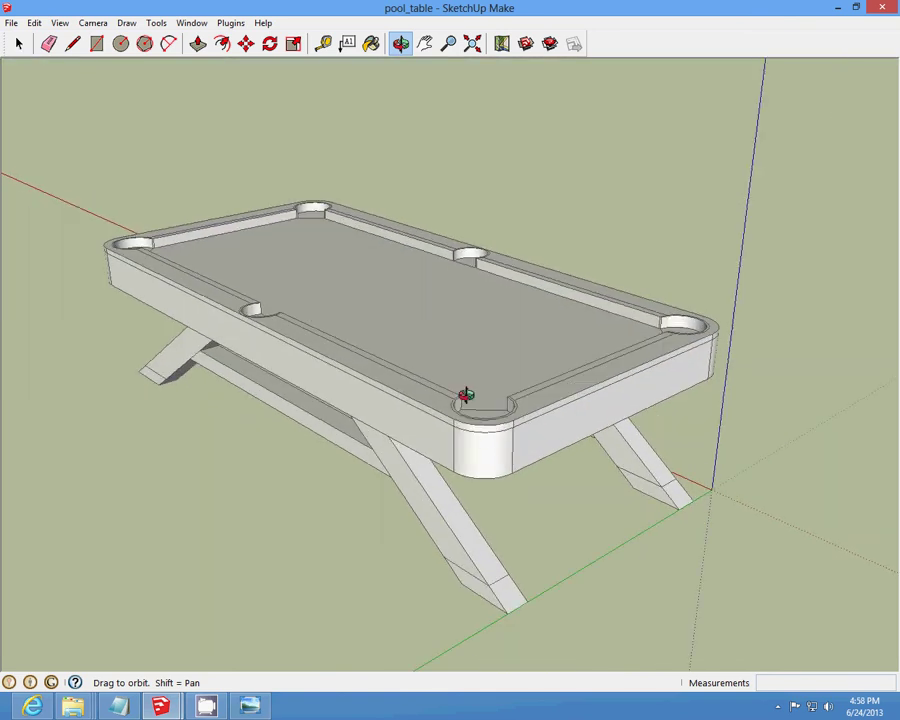
left_click(776, 707)
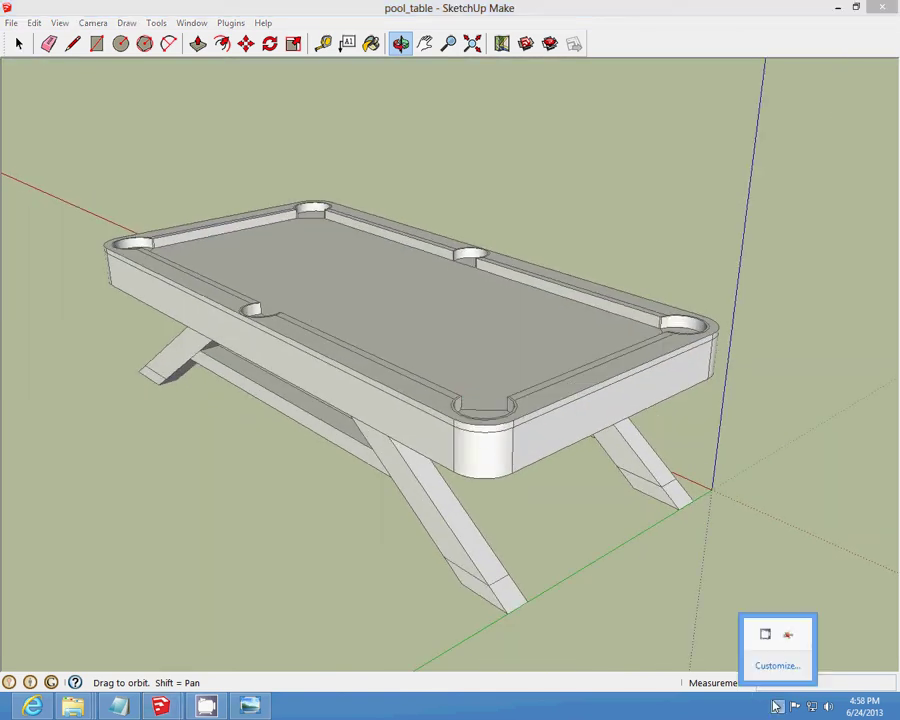
right_click(767, 637)
left_click(794, 586)
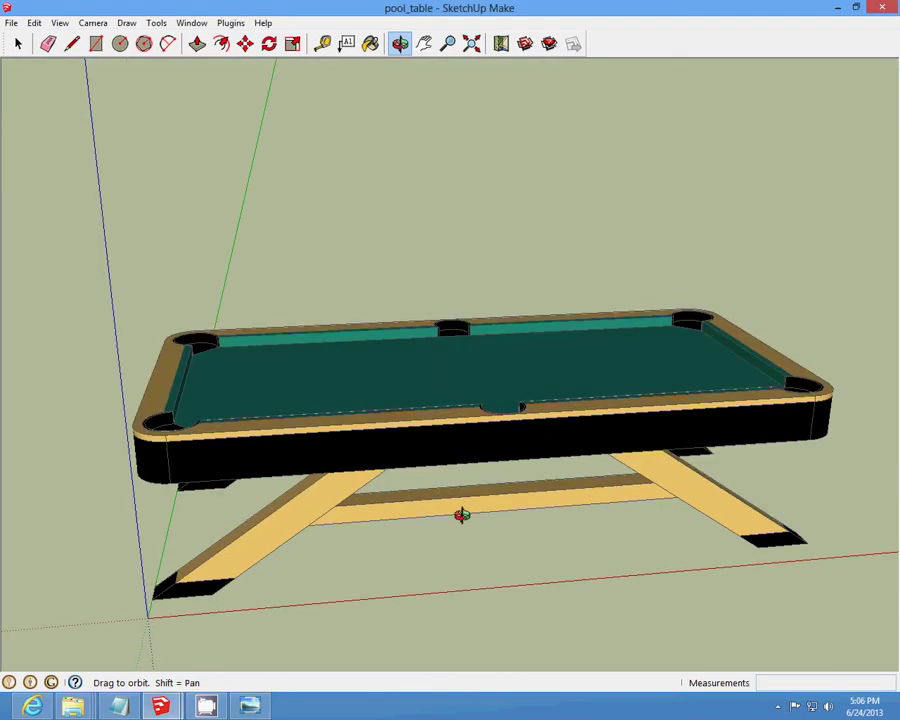
- Orbit around the coloured table to inspect the top's near corner
mouse_move(462, 515)
left_mouse_down()
mouse_move(478, 470)
mouse_move(394, 404)
mouse_move(466, 412)
mouse_move(514, 453)
mouse_move(295, 426)
mouse_move(368, 617)
mouse_move(703, 460)
mouse_move(372, 397)
mouse_move(657, 516)
mouse_move(422, 370)
mouse_move(695, 418)
mouse_move(443, 530)
mouse_move(422, 635)
mouse_move(565, 388)
mouse_move(376, 322)
left_mouse_up()
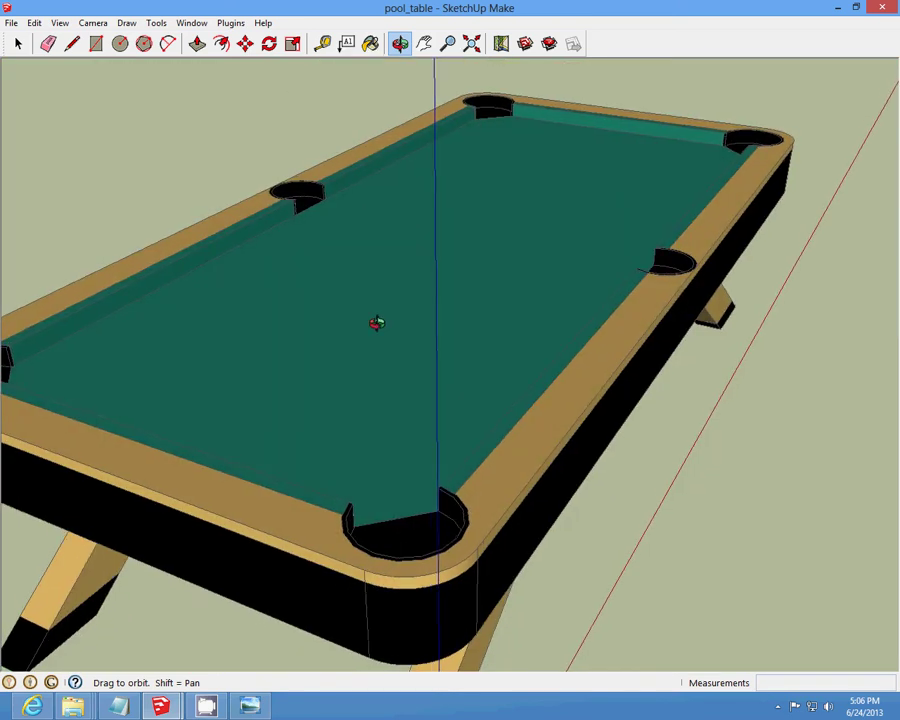
scroll(376, 322, "down", 2)
scroll(382, 311, "down", 3)
mouse_move(430, 333)
left_mouse_down()
mouse_move(468, 402)
mouse_move(635, 410)
mouse_move(601, 428)
mouse_move(524, 397)
mouse_move(569, 319)
mouse_move(560, 446)
mouse_move(538, 315)
mouse_move(354, 289)
mouse_move(400, 386)
mouse_move(647, 454)
mouse_move(470, 305)
mouse_move(374, 309)
mouse_move(570, 344)
mouse_move(492, 315)
mouse_move(595, 321)
left_mouse_up()
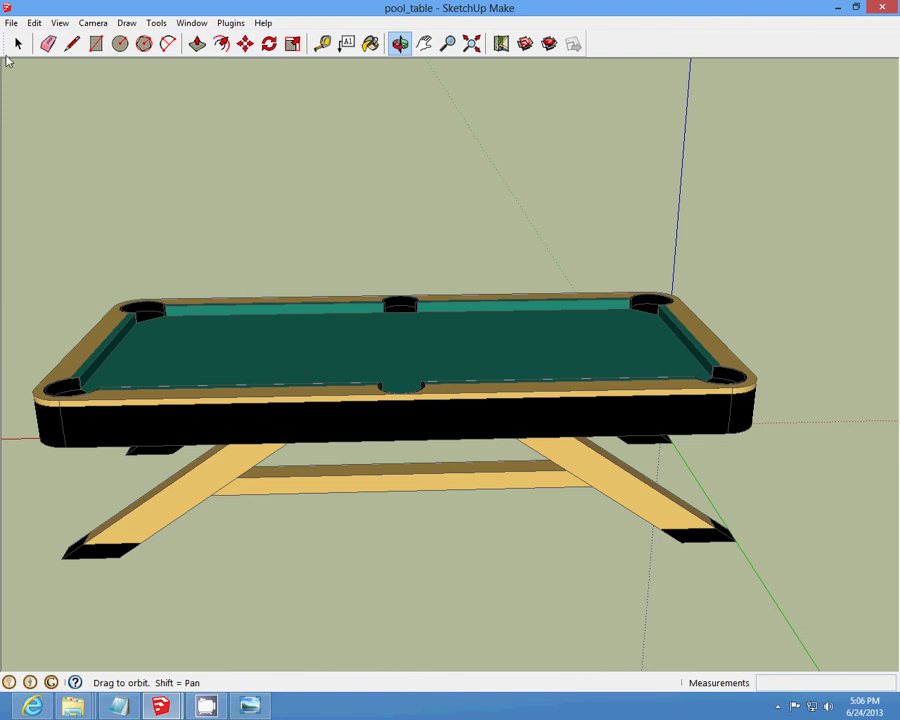
- Select everything and make the whole pool table one group
left_click(20, 44)
left_click(34, 22)
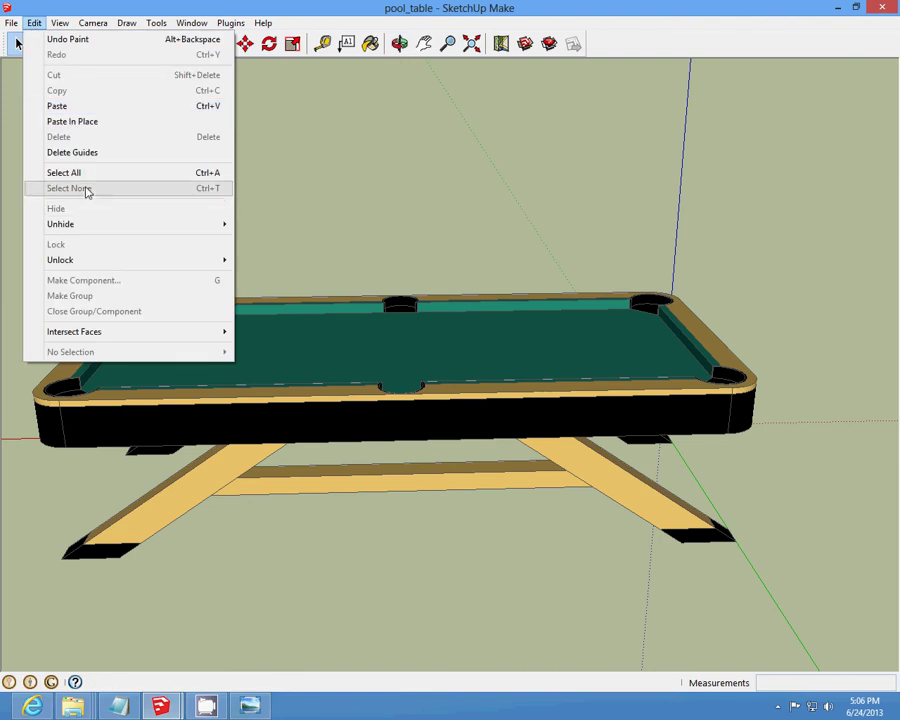
left_click(88, 174)
left_click(34, 22)
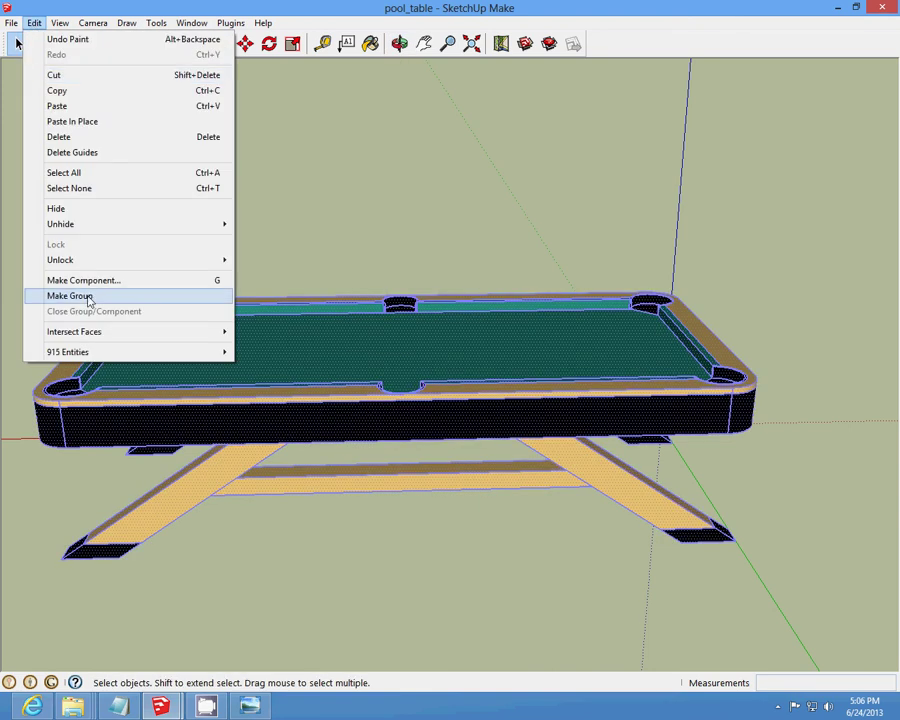
left_click(68, 296)
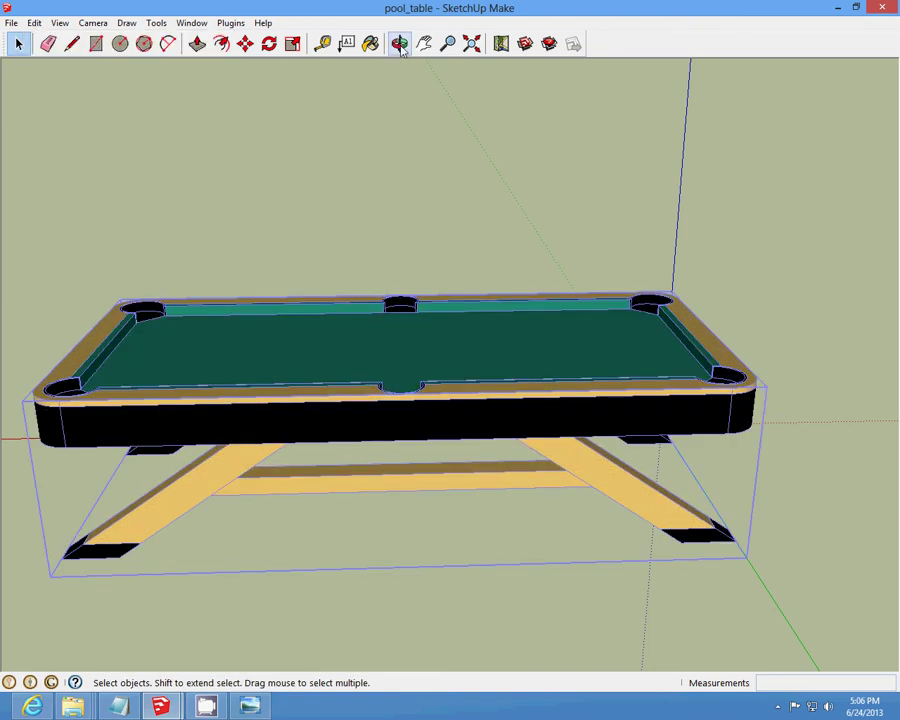
- Center the group on the origin with Merlin's Toolkit, then clear the selection
left_click(230, 23)
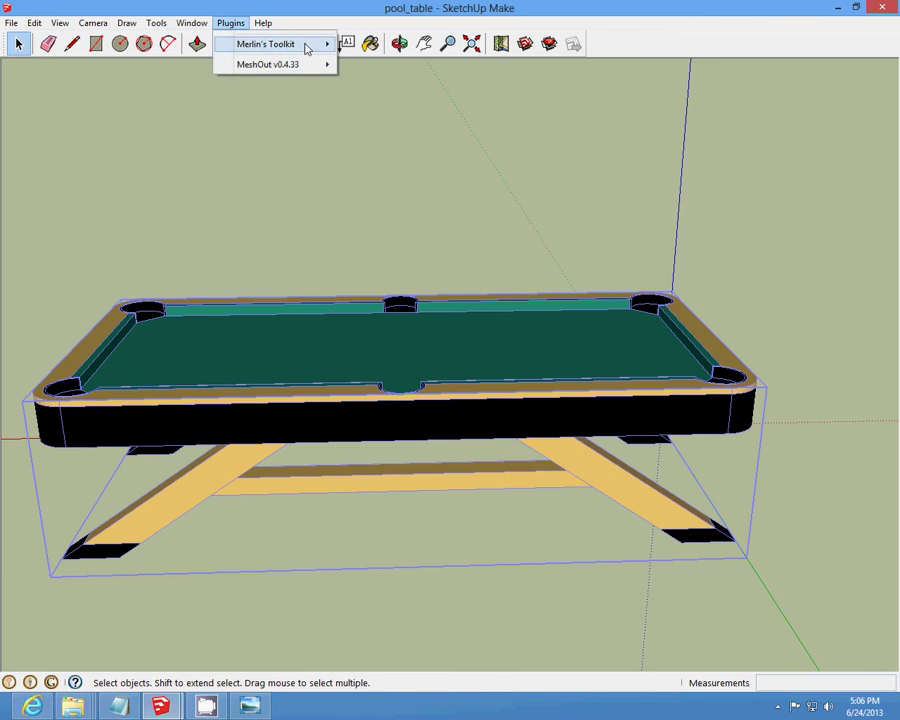
left_click(502, 76)
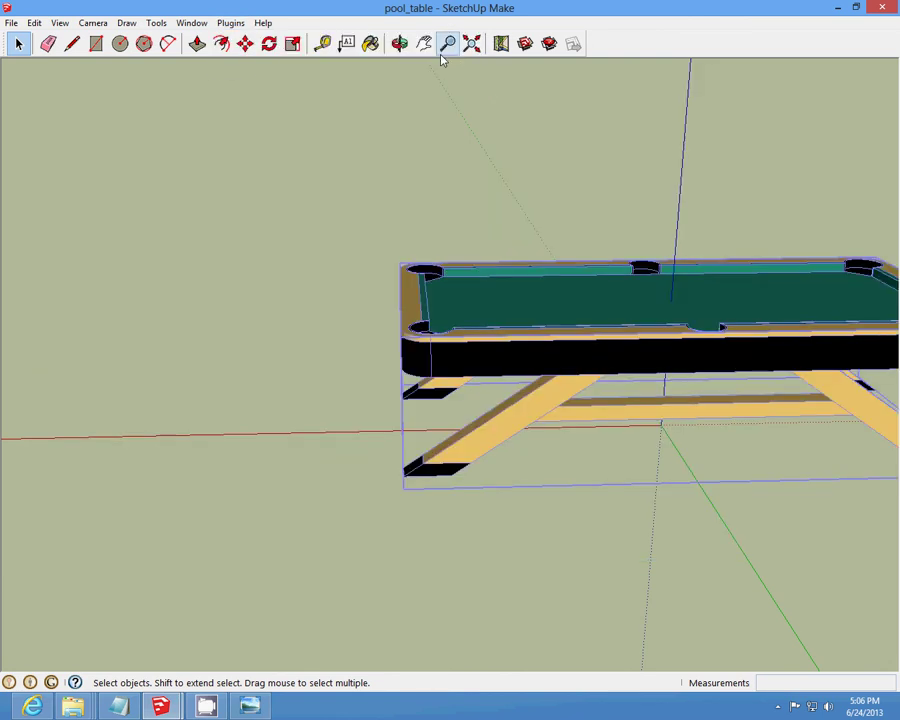
left_click(399, 43)
mouse_move(187, 506)
left_mouse_down()
mouse_move(665, 334)
mouse_move(407, 448)
mouse_move(482, 452)
mouse_move(597, 356)
mouse_move(577, 432)
mouse_move(606, 412)
left_mouse_up()
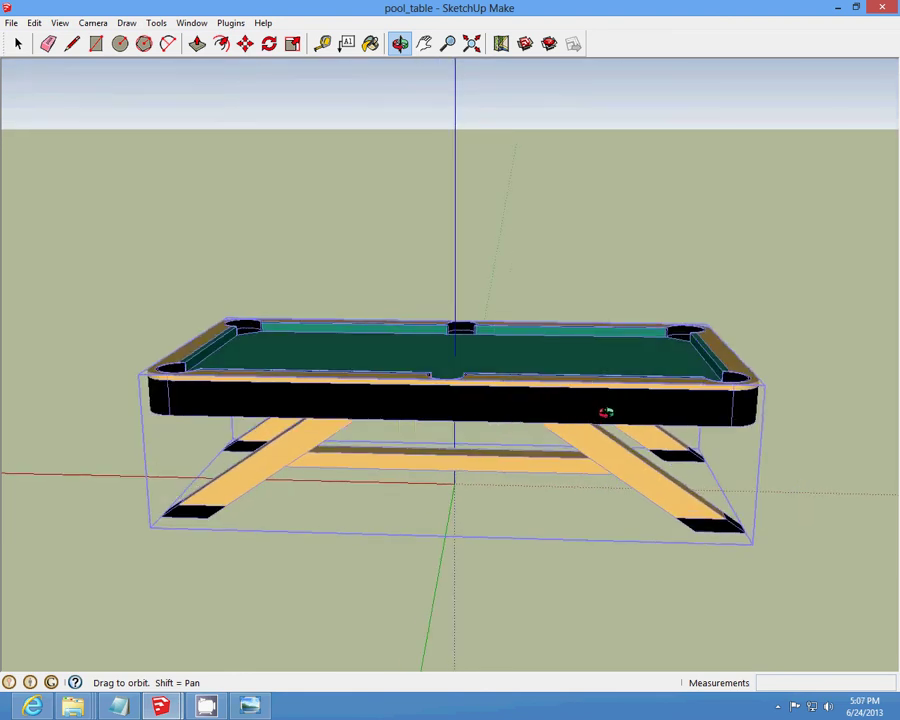
left_click(16, 42)
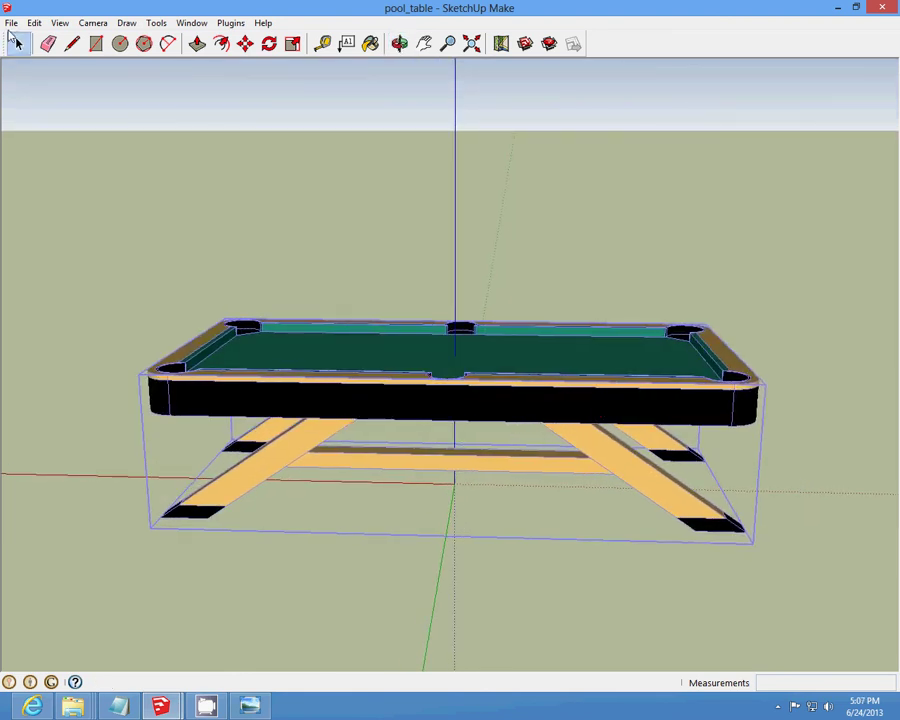
left_click(11, 22)
left_click(550, 301)
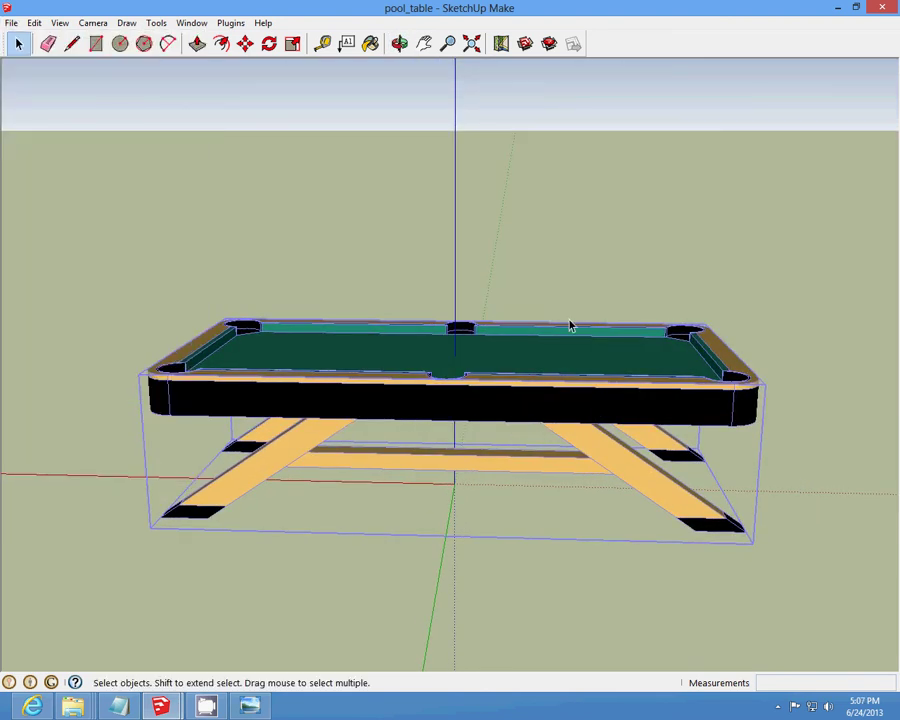
left_click(778, 706)
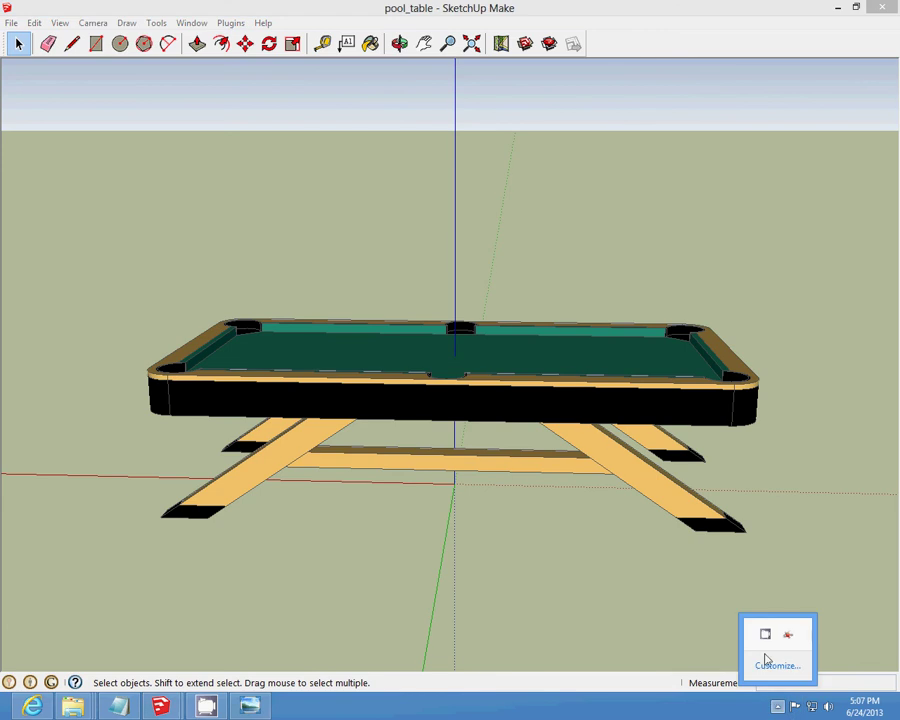